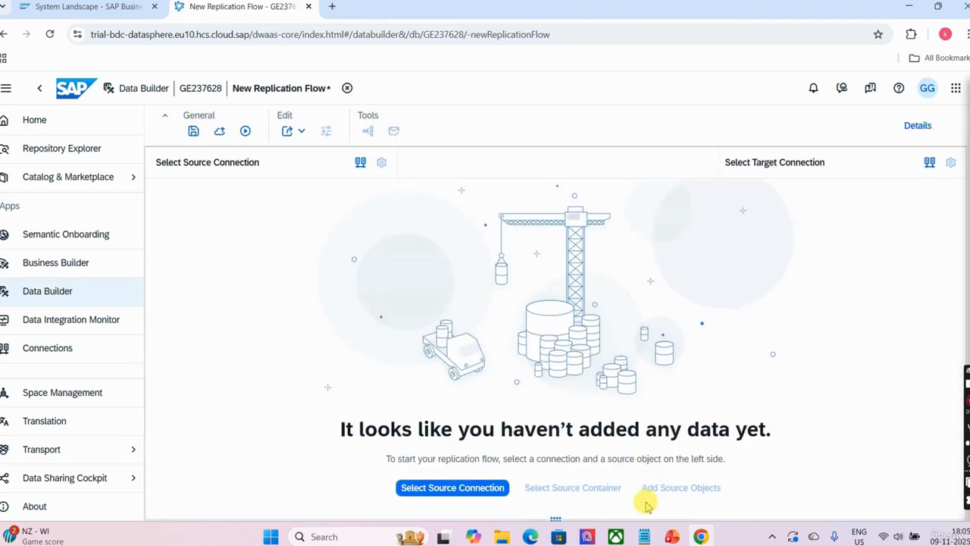
Check the Notepad notes for the technical names of the G/L account line item and text source objects.
left_click(650, 535)
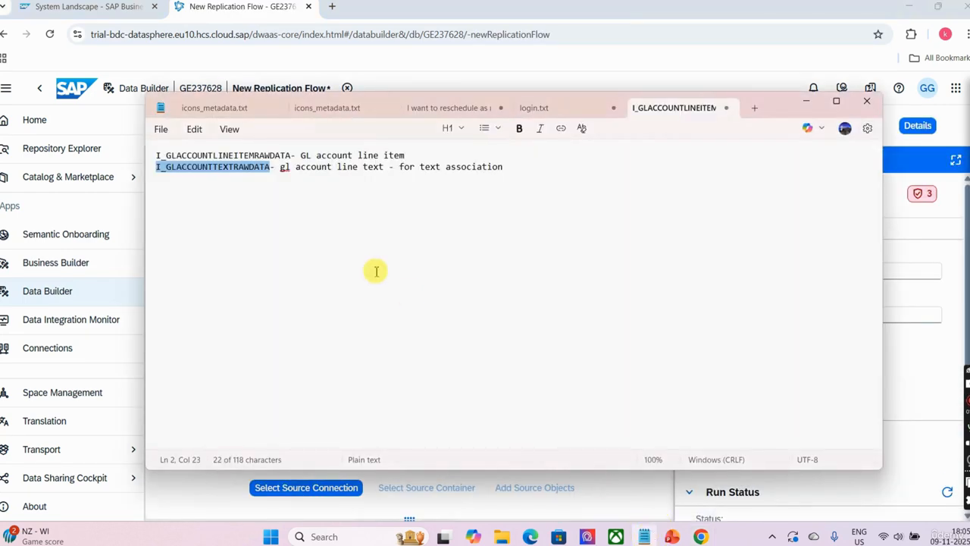
left_click(375, 270)
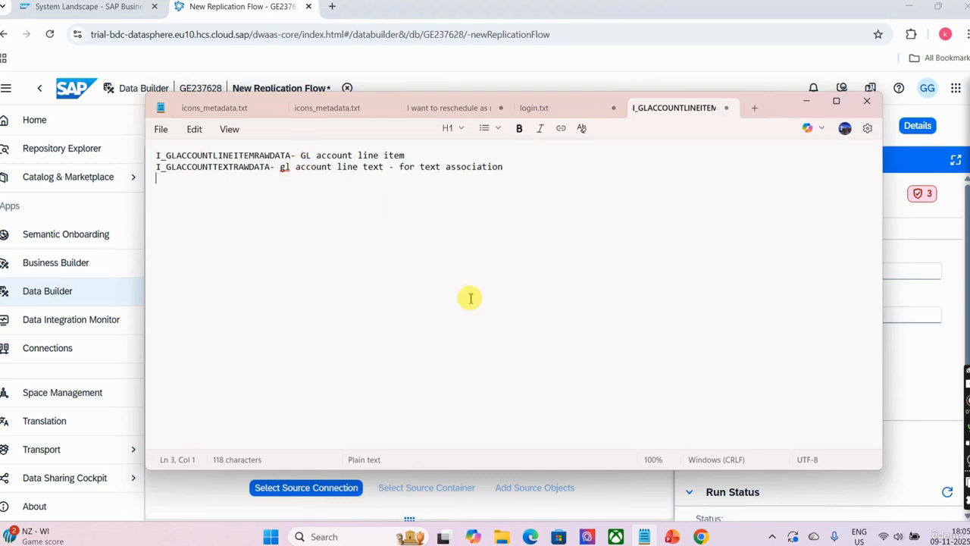
left_click(643, 536)
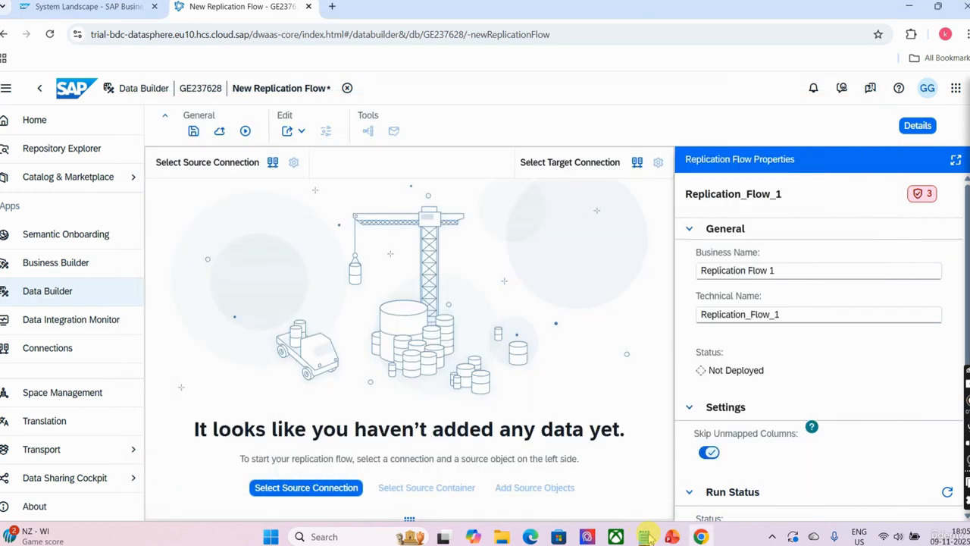
Set the replication flow's business name to GLACC_LINEITM_RF and hide its properties.
triple_click(784, 270)
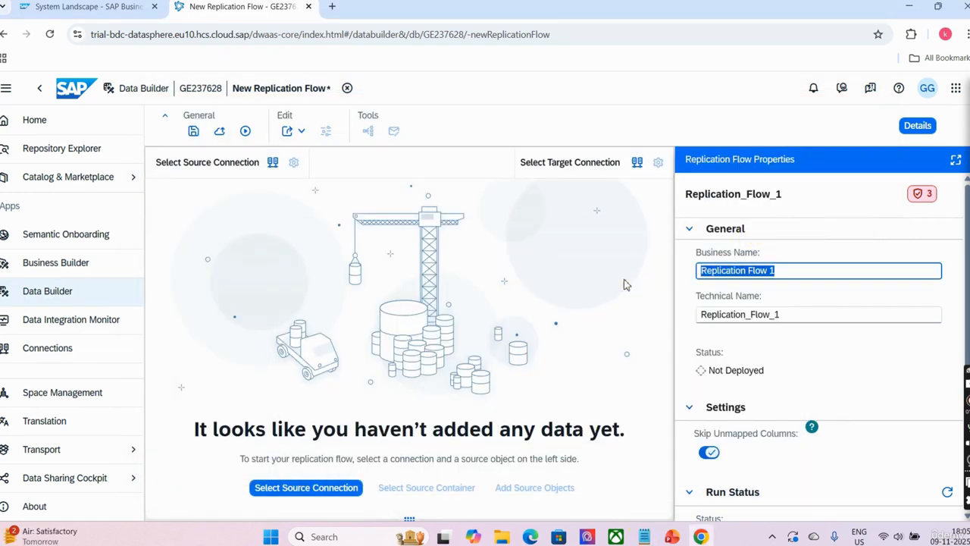
type("GL")
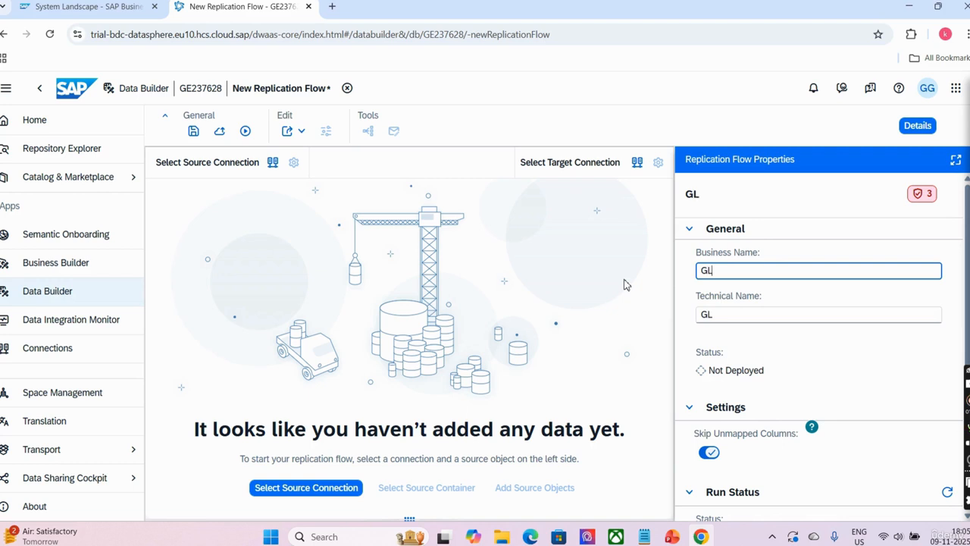
type("ACC_LINE")
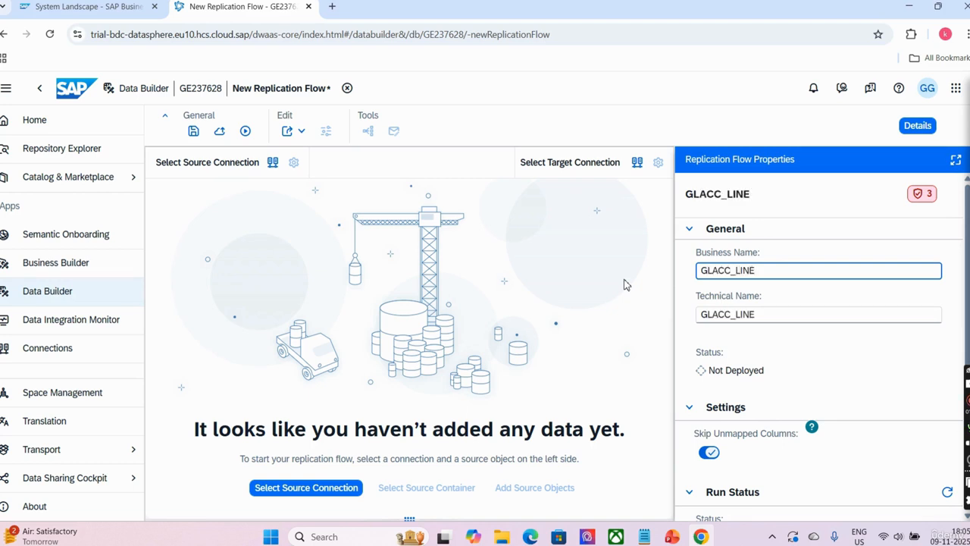
type("ITM_RF")
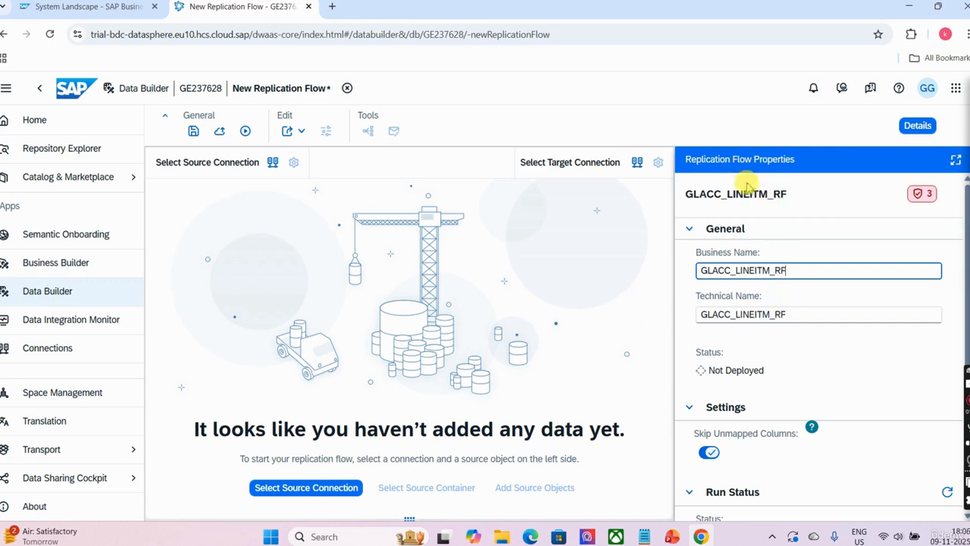
left_click(917, 125)
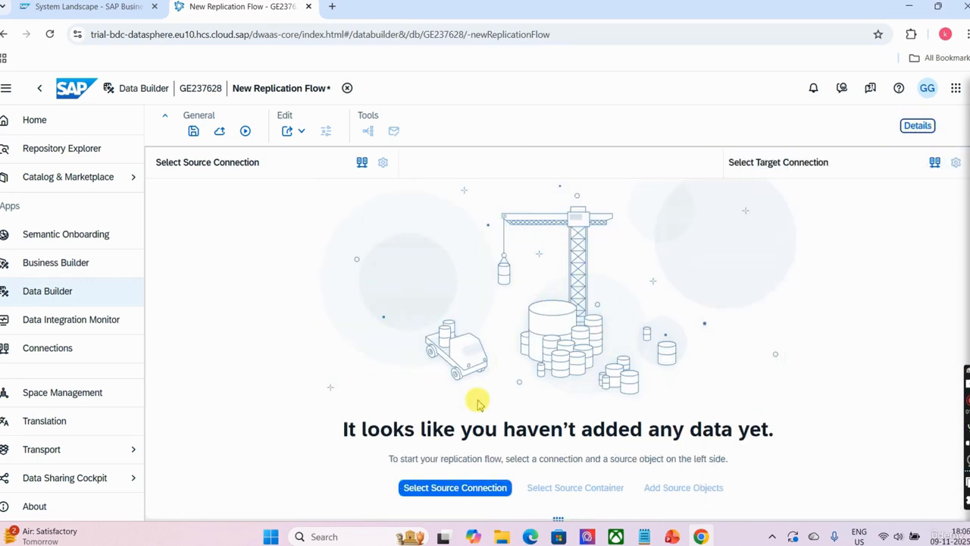
Set the source connection to S4_CLOUD_PUBLIC and choose CDS_EXTRACTION as its container.
left_click(438, 487)
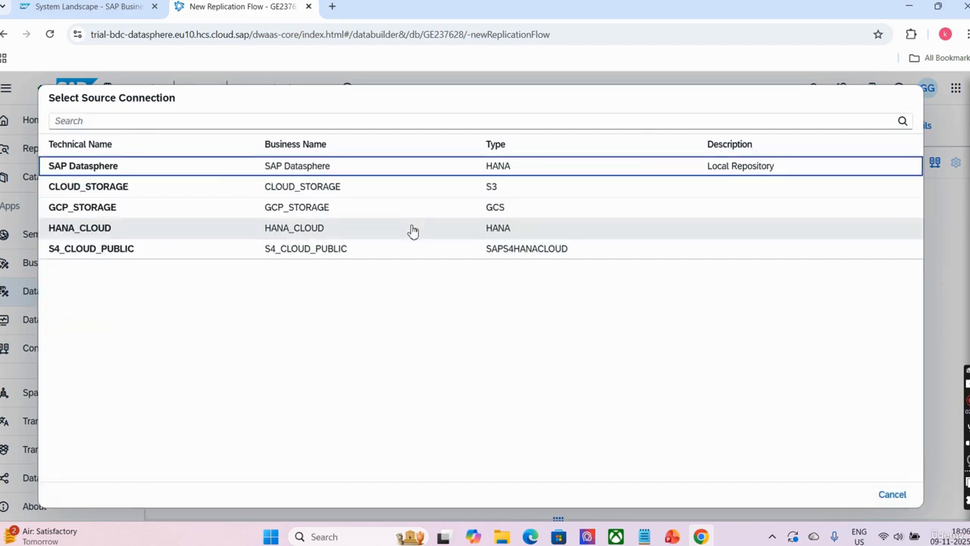
left_click(412, 250)
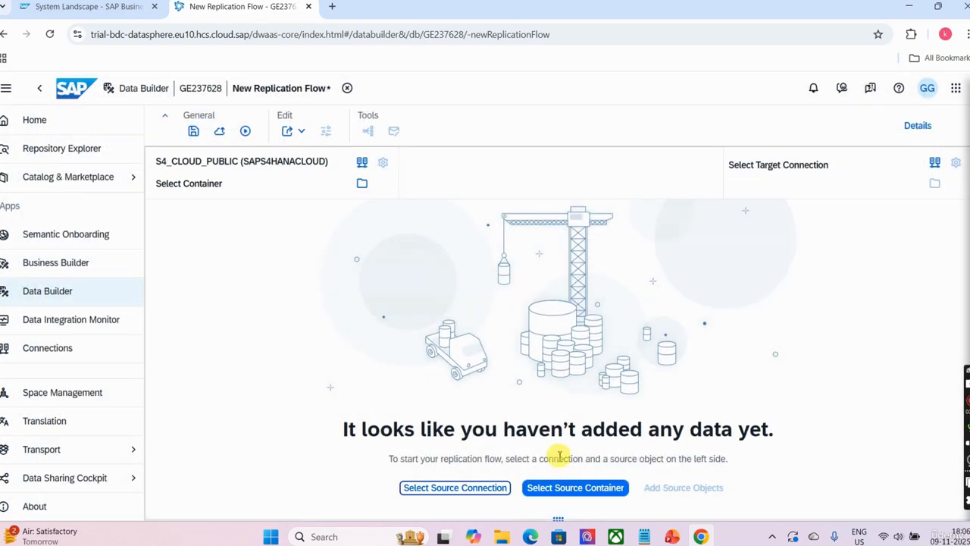
left_click(567, 487)
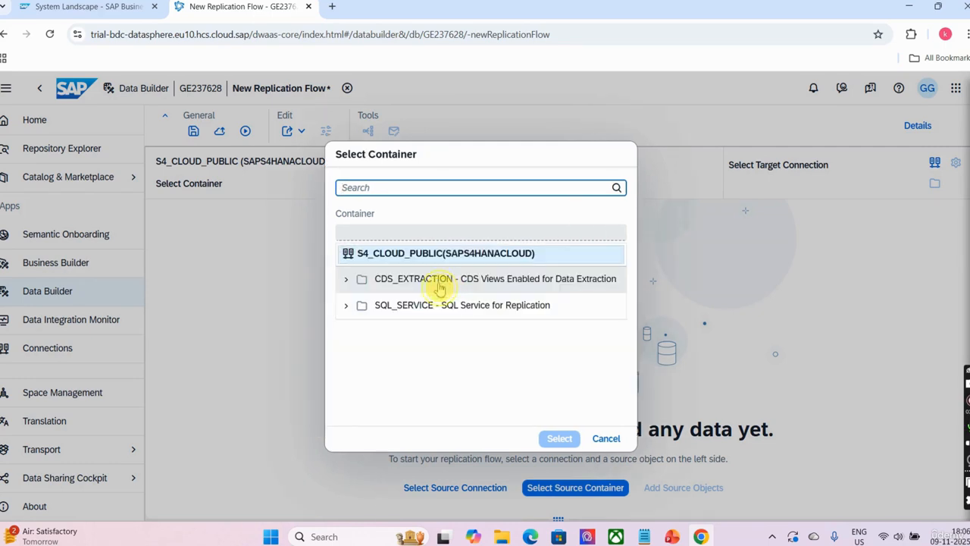
left_click(441, 286)
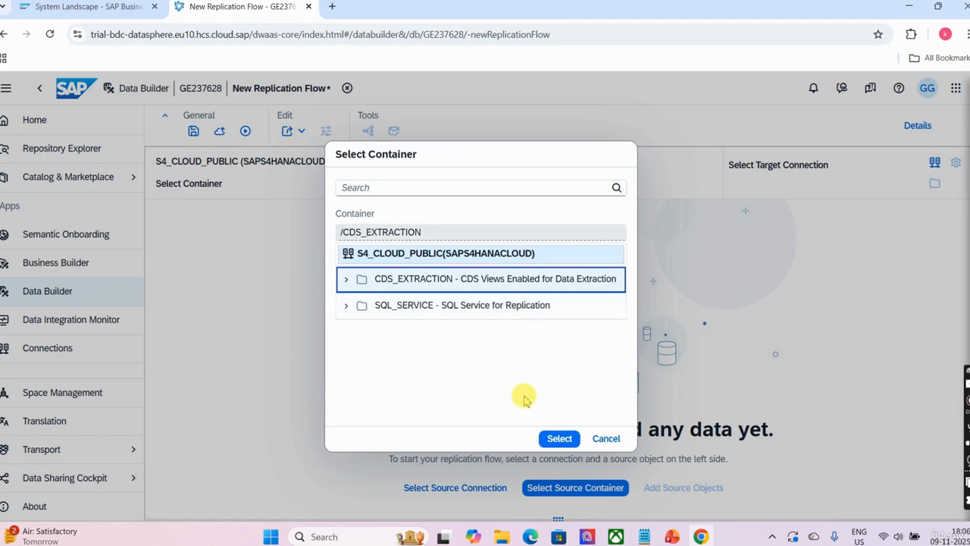
left_click(548, 435)
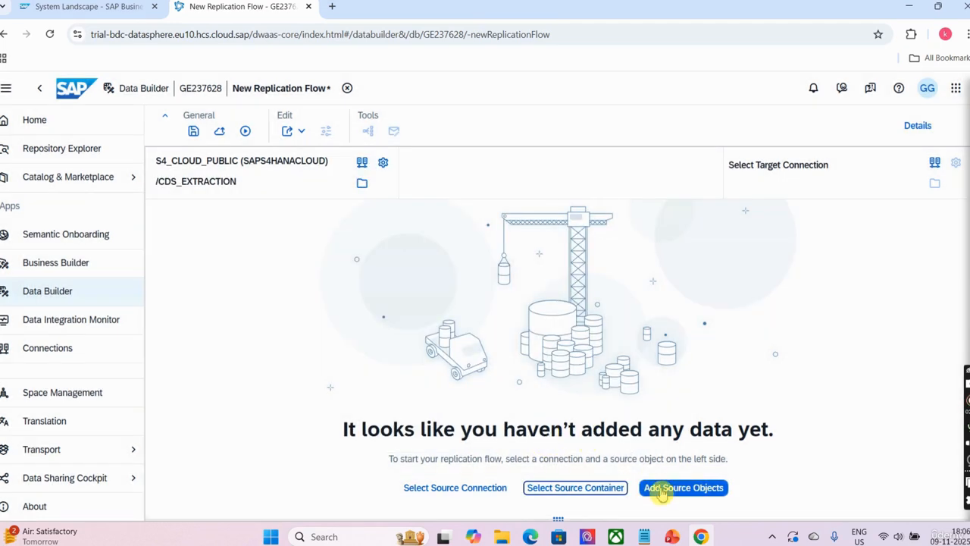
Search the source objects for I_GLACCOUNTLINEITEMRAWDATA, copied from the Notepad notes, and select that view.
left_click(664, 493)
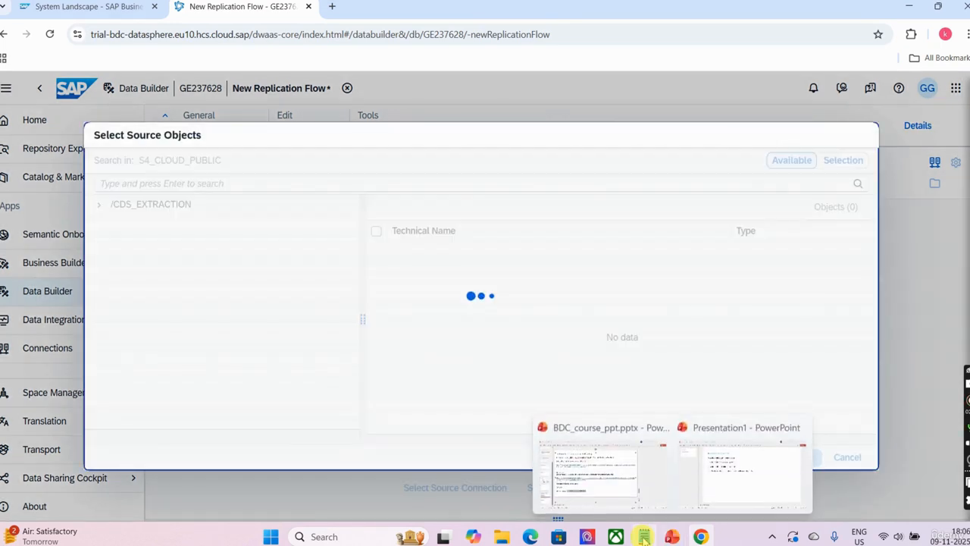
left_click(645, 538)
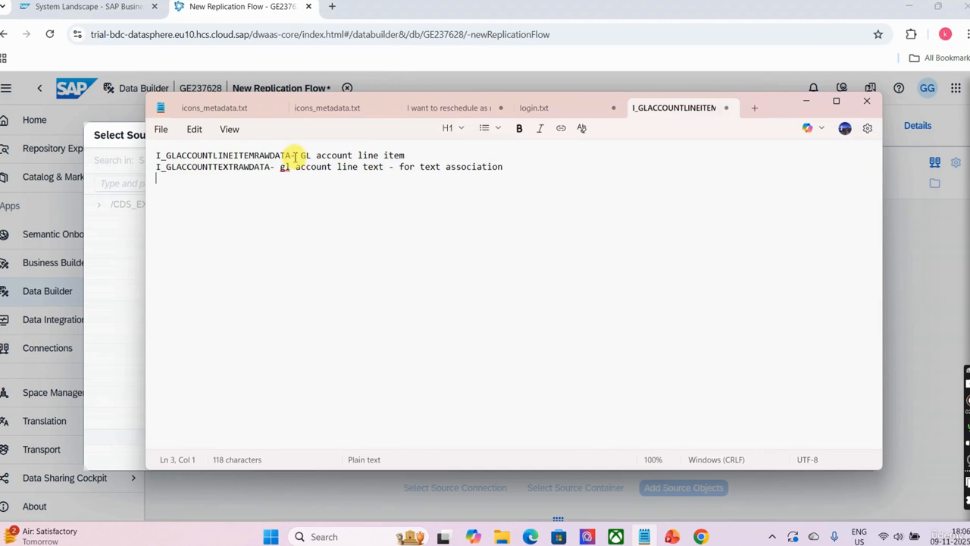
left_click_drag(290, 156, 149, 160)
key("ctrl+c")
left_click(123, 244)
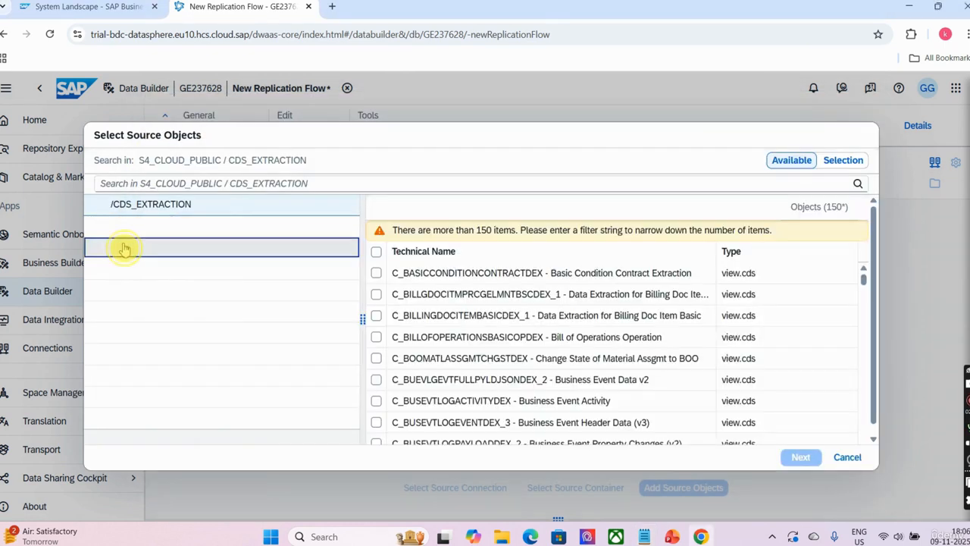
left_click(193, 184)
key("ctrl+v")
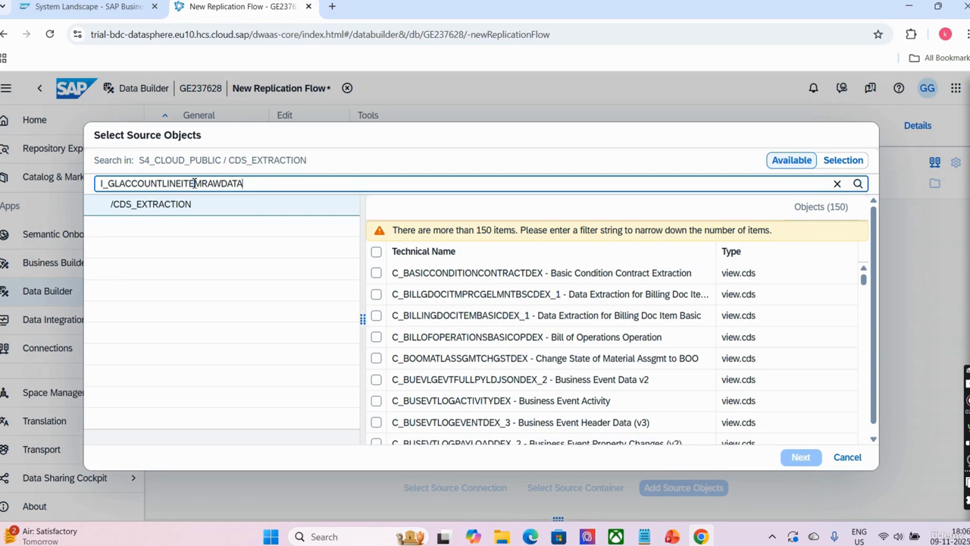
key("Return")
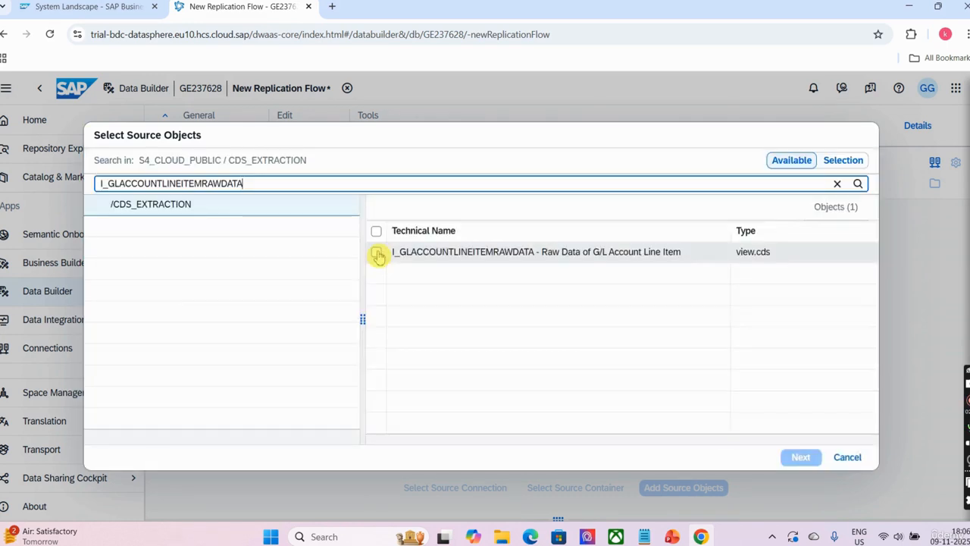
left_click(376, 254)
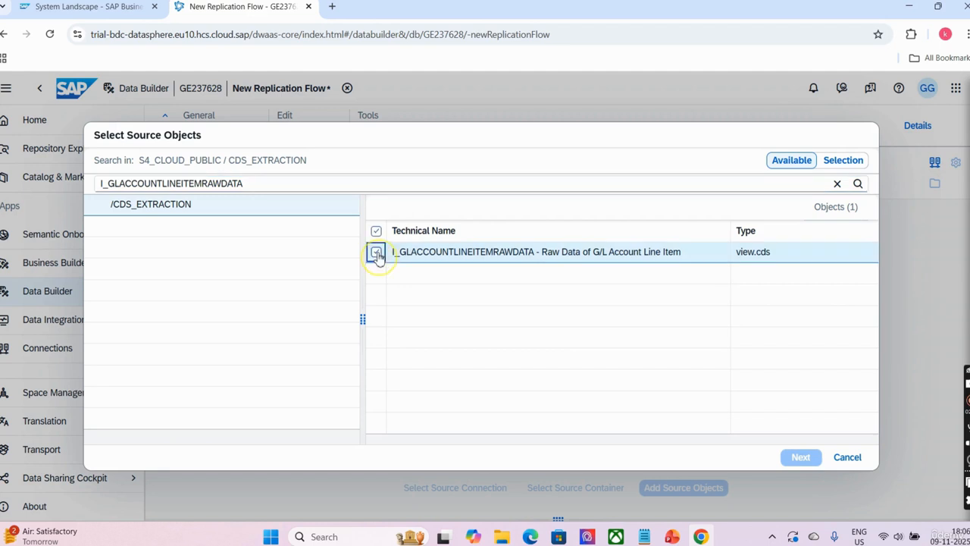
Find and select I_GLACCOUNTTEXTRAWDATA using the name copied from Notepad, and add both selected views to the replication flow.
left_click(644, 537)
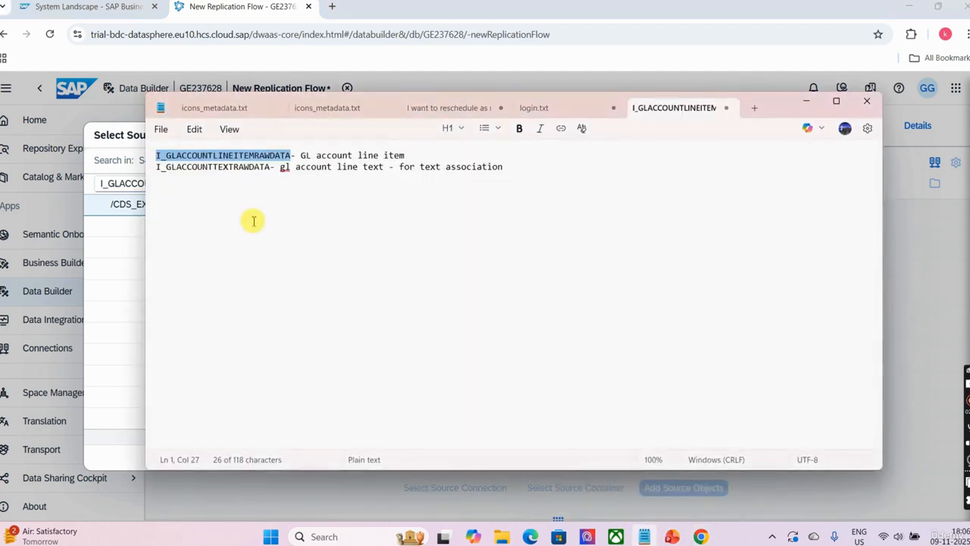
left_click_drag(270, 170, 155, 168)
key("ctrl+c")
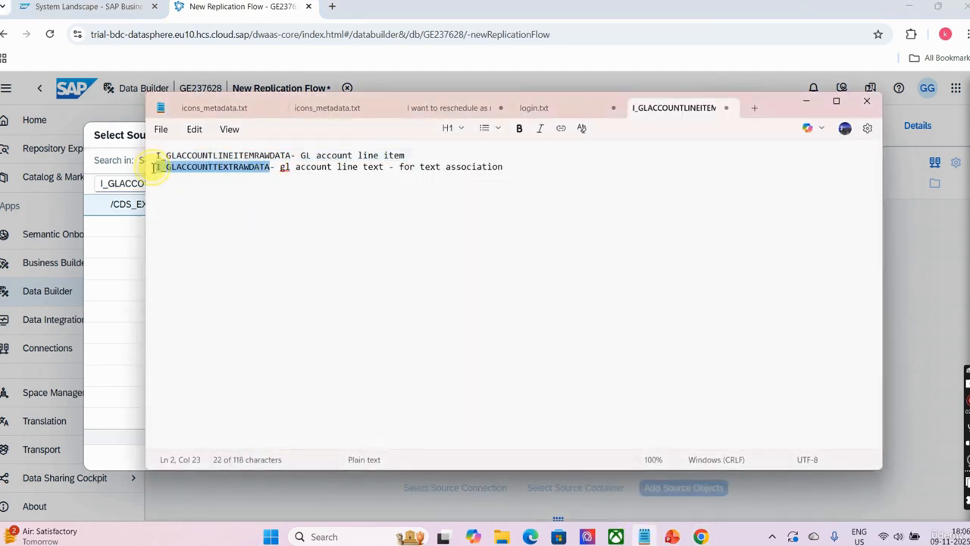
left_click(113, 272)
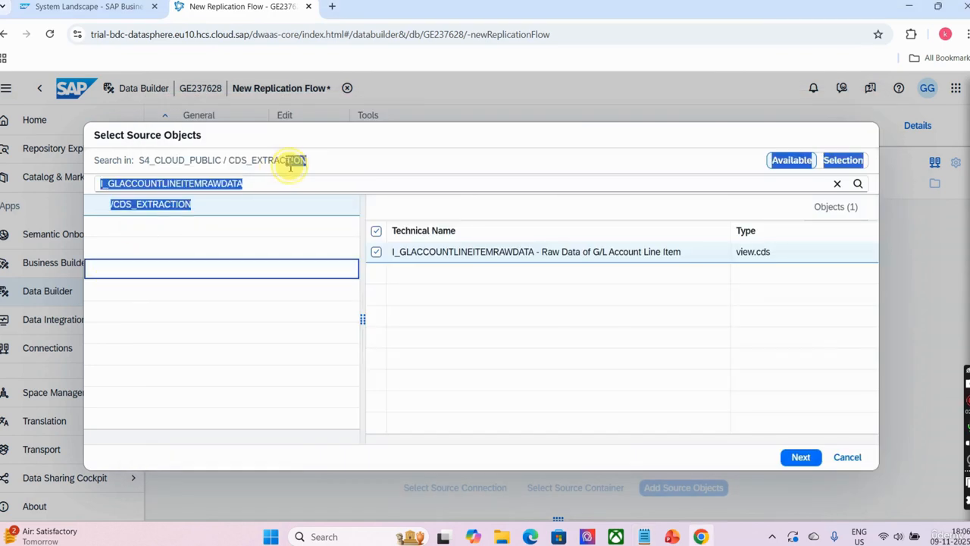
left_click(277, 183)
key("ctrl+a")
key("ctrl+v")
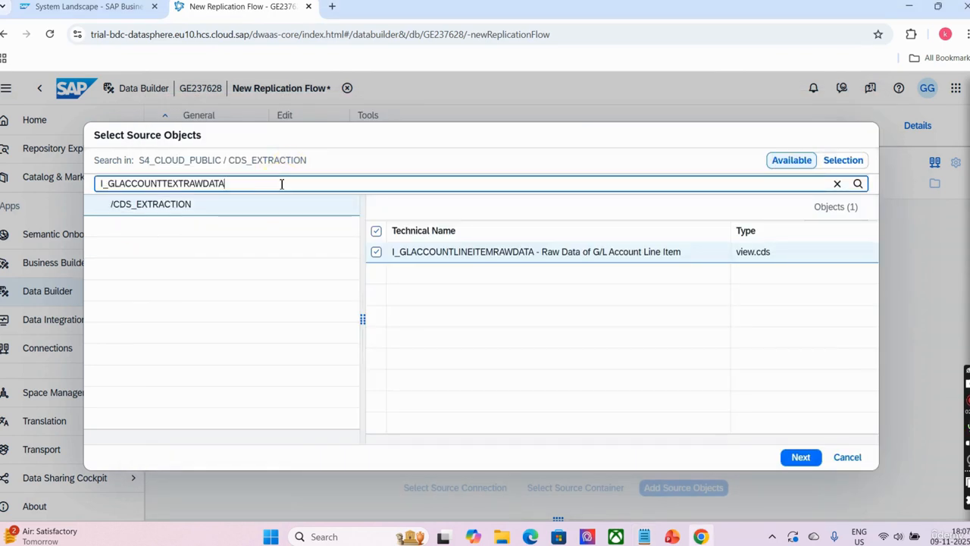
key("Return")
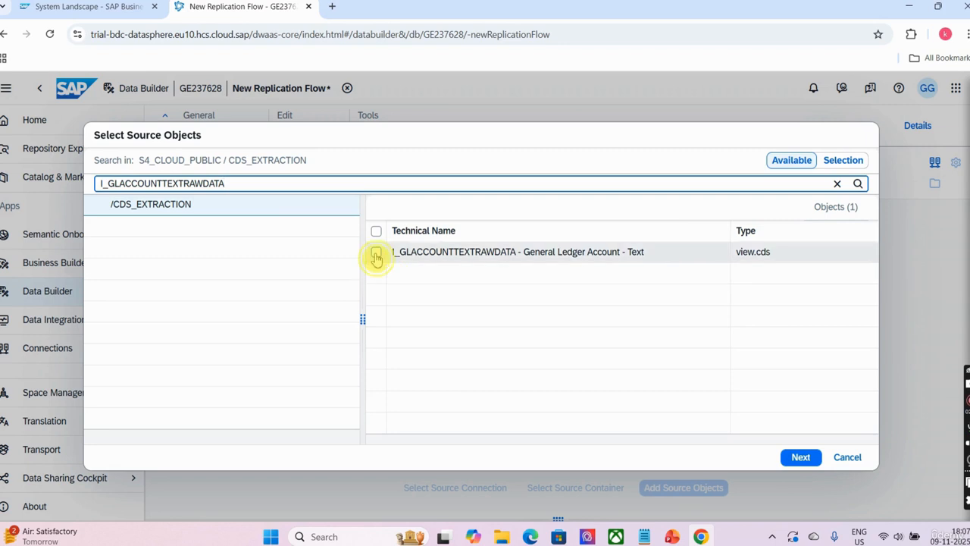
left_click(376, 252)
left_click(800, 457)
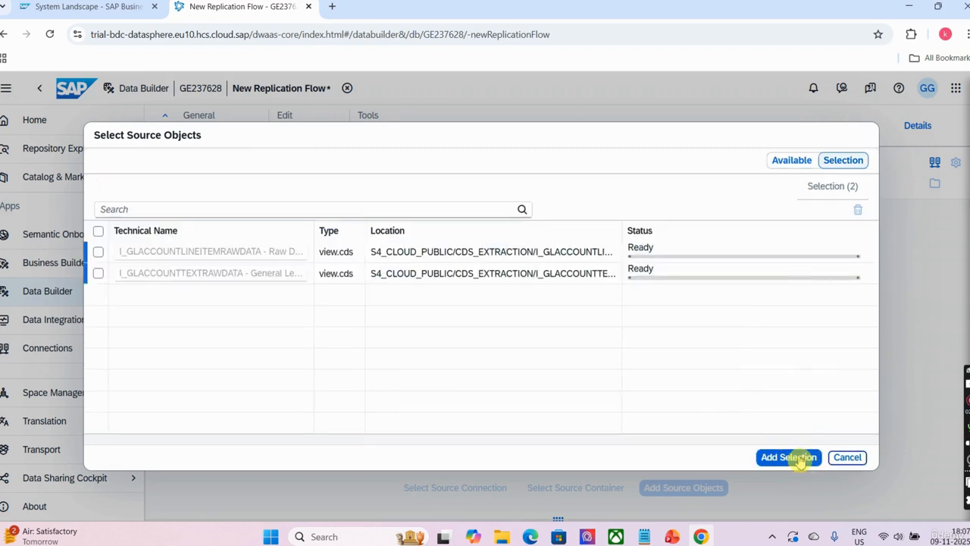
left_click(797, 457)
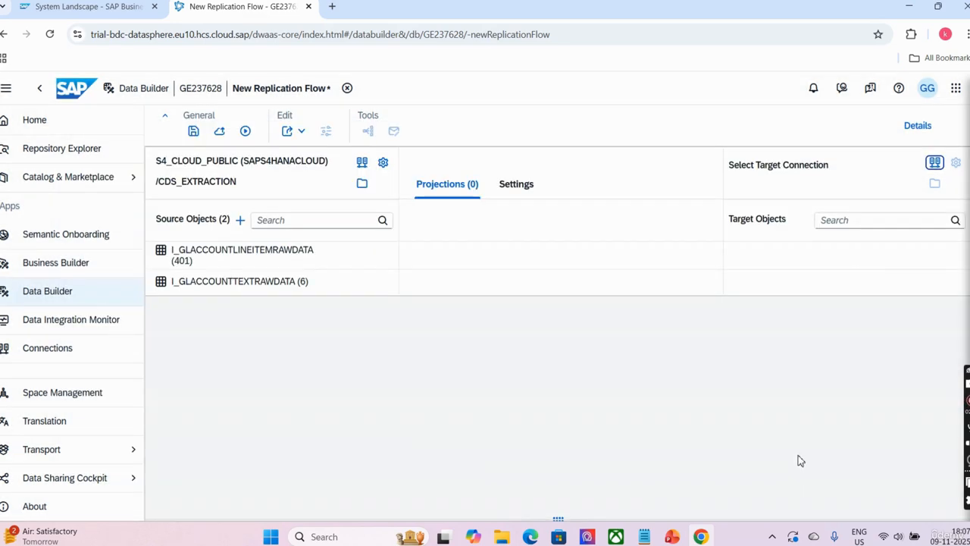
Set the replication flow's target connection to the SAP Datasphere local repository.
left_click(934, 163)
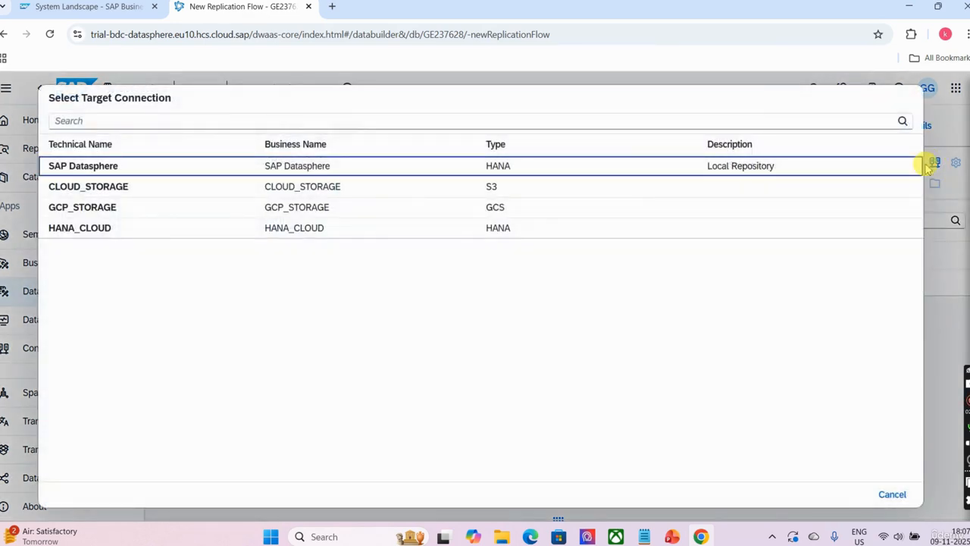
left_click(634, 168)
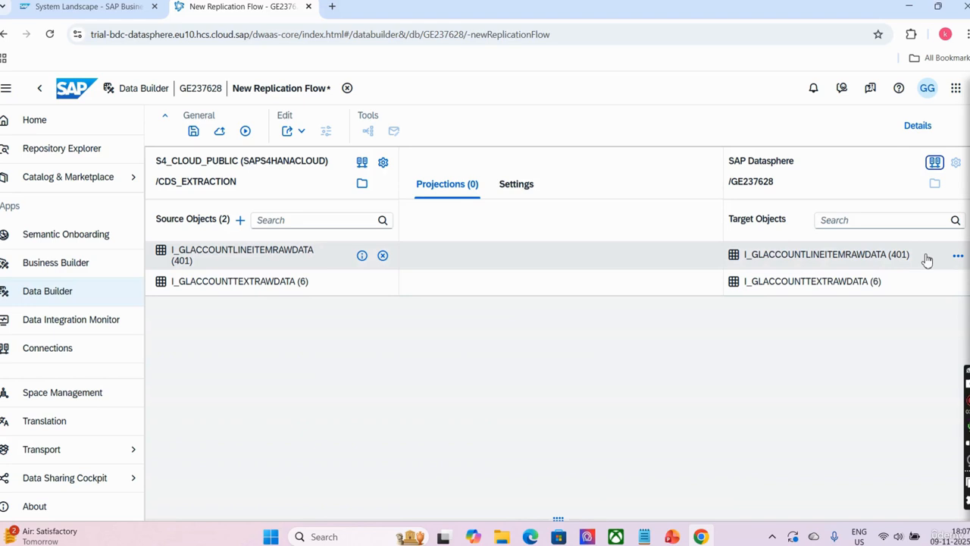
Review the rename and mapping options for the line item target object, and the load types available in the flow settings.
left_click(957, 256)
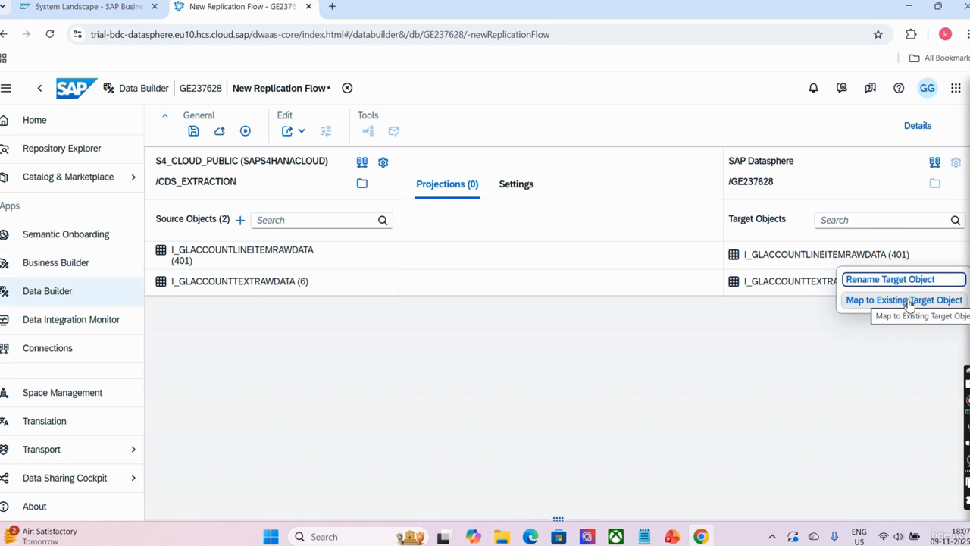
left_click(529, 185)
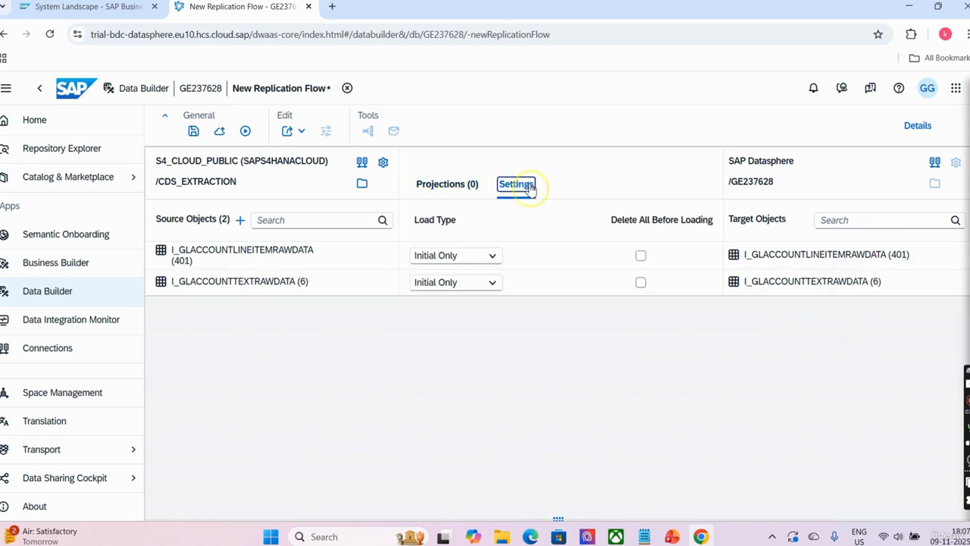
left_click(493, 258)
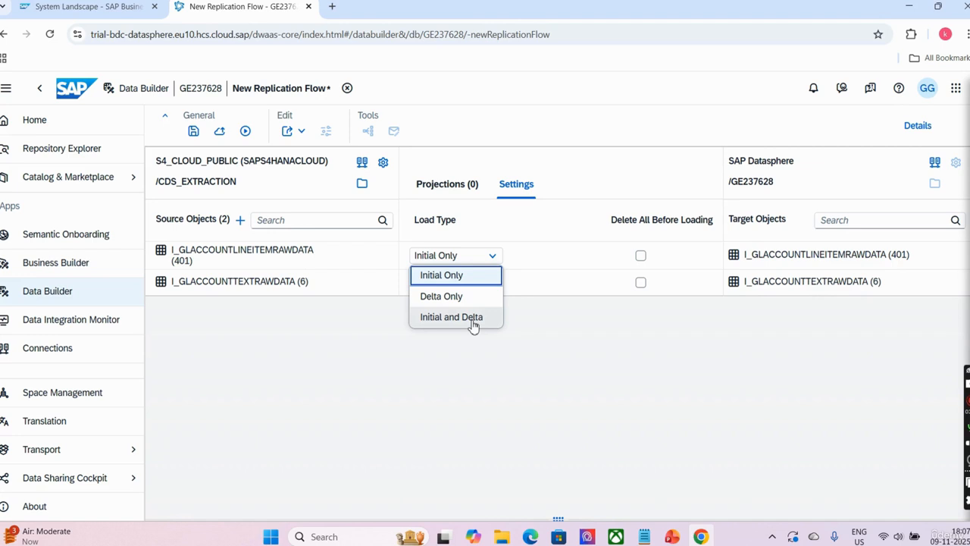
left_click(506, 364)
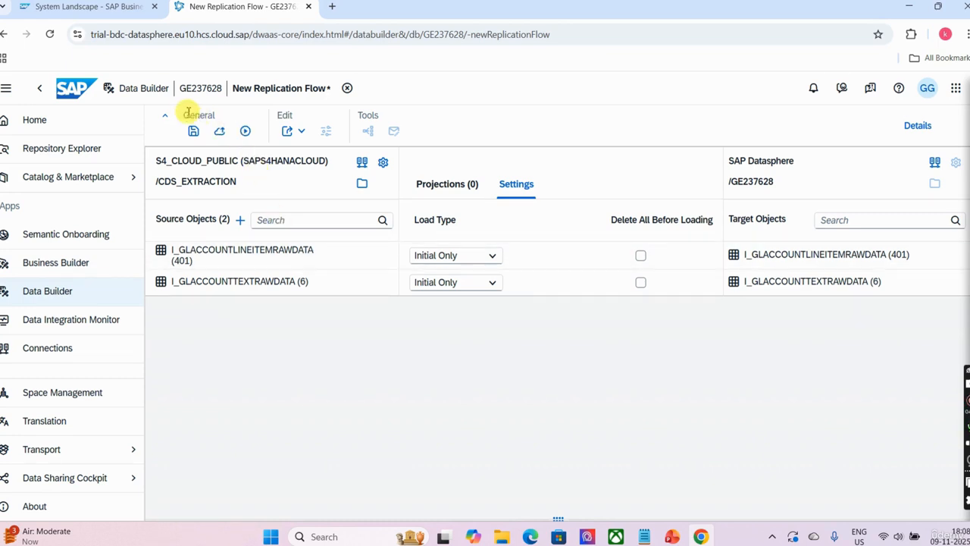
Leave the new replication flow, discarding its unsaved changes, and open the BDC_Training folder.
left_click(41, 91)
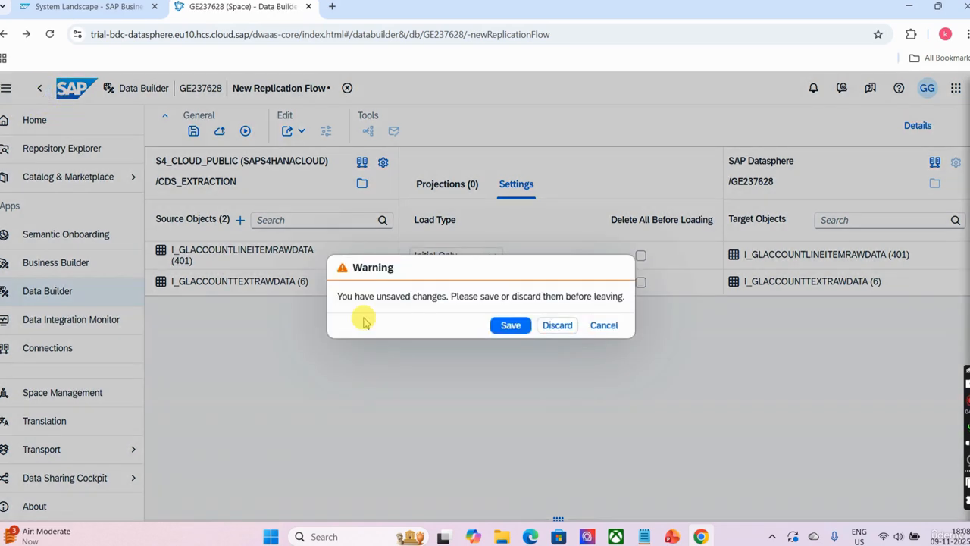
left_click(557, 325)
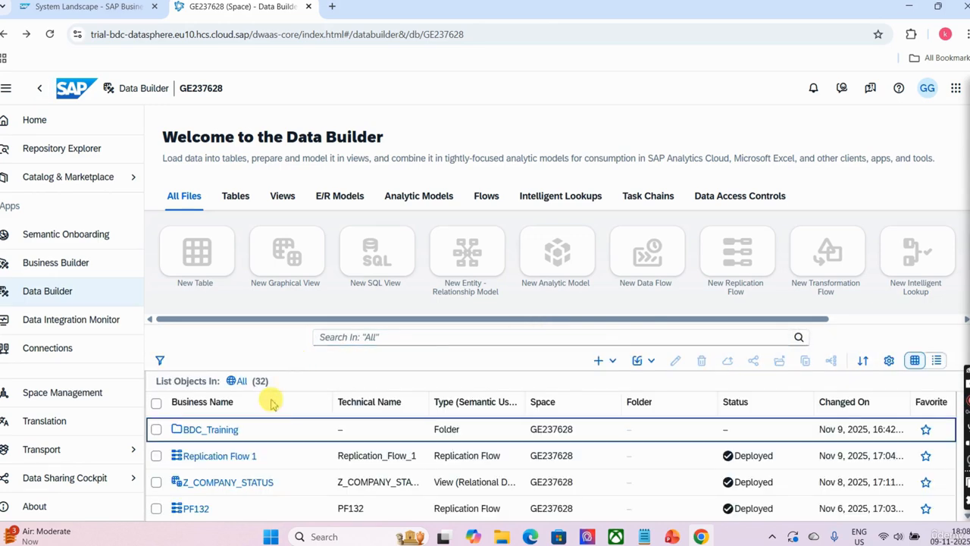
double_click(212, 431)
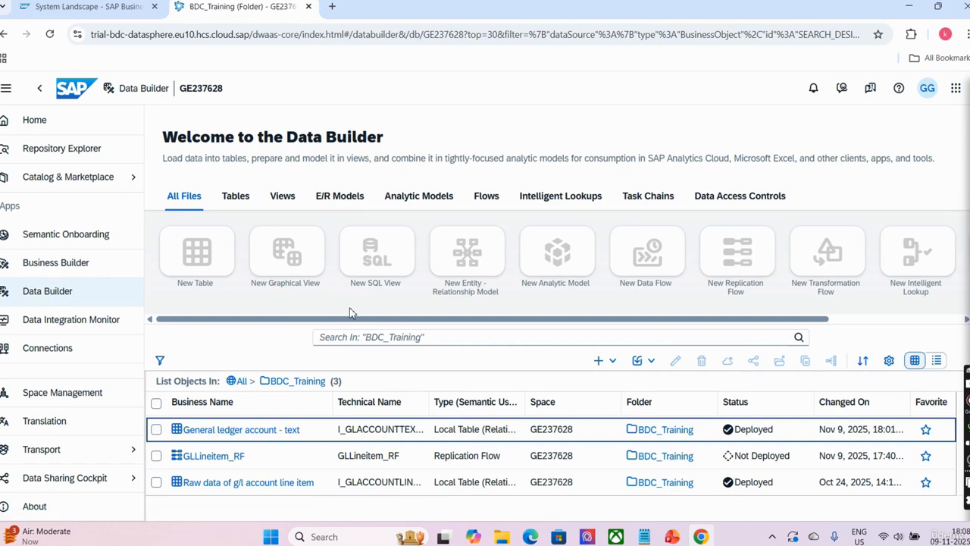
Create a graphical view that joins Raw data of g/l account line item with General ledger account - text from the BDC_Training folder.
left_click(288, 264)
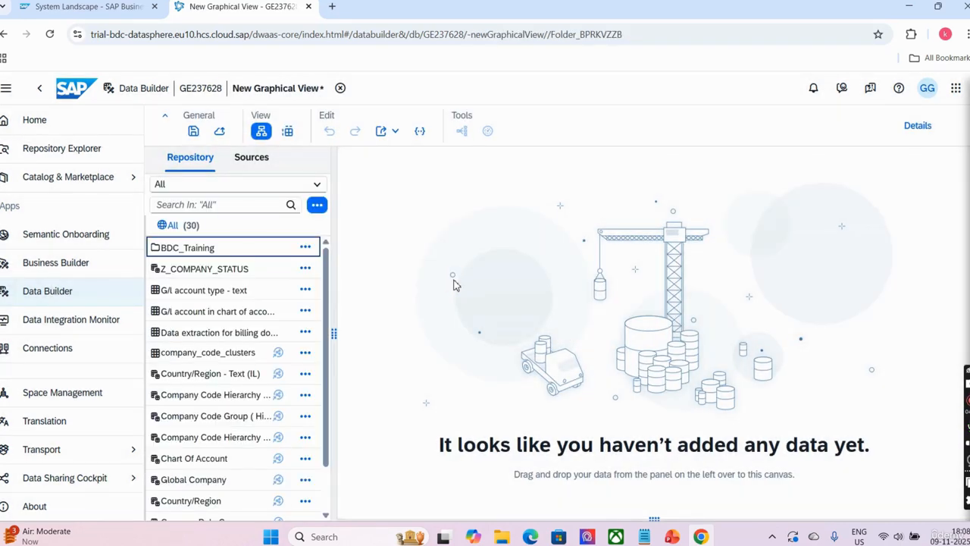
double_click(200, 249)
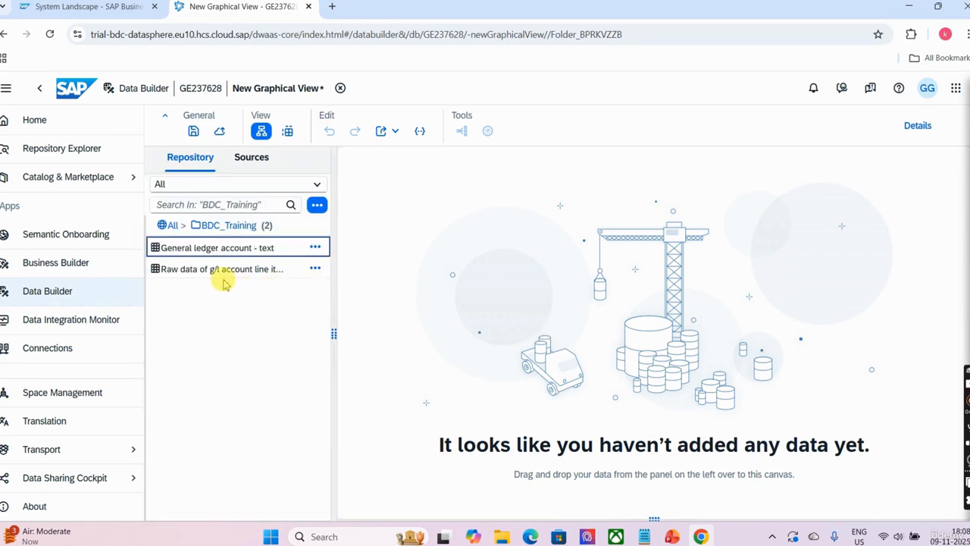
left_click_drag(216, 275, 468, 314)
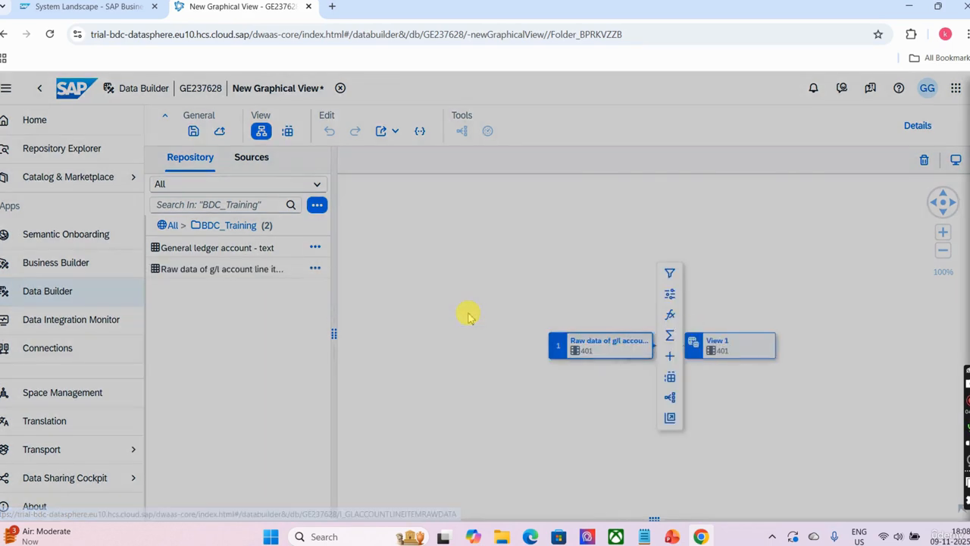
left_click_drag(244, 252, 658, 353)
Set the join type between the line item and text tables to Left.
left_click(648, 343)
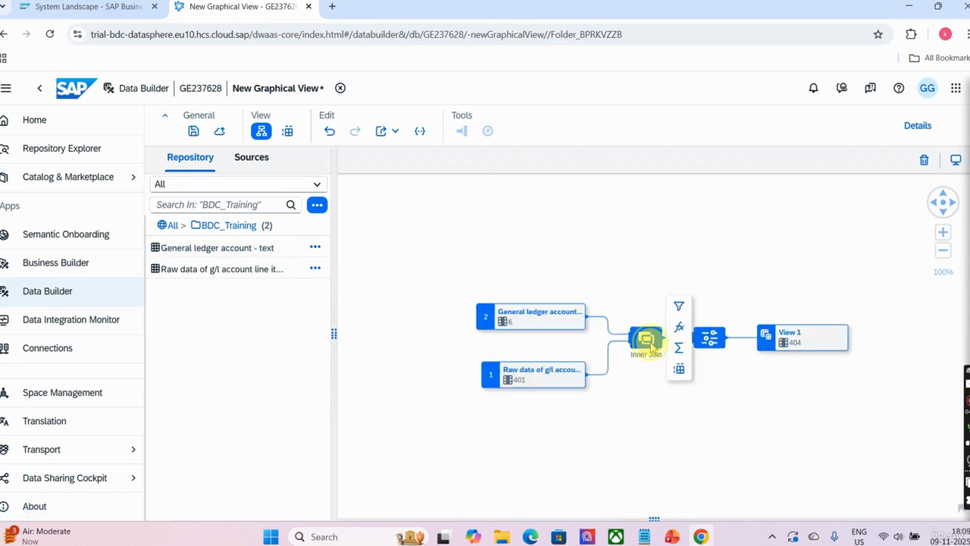
left_click(906, 128)
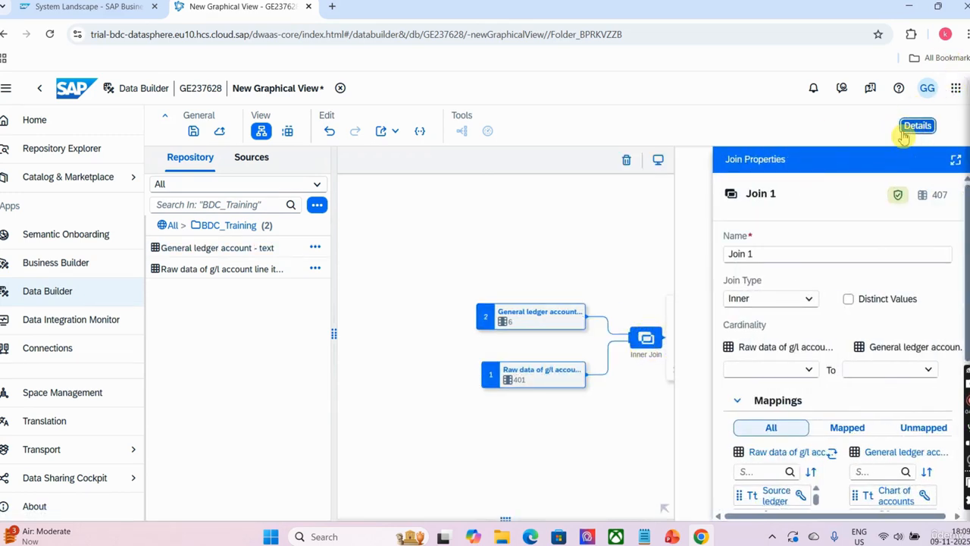
left_click(788, 300)
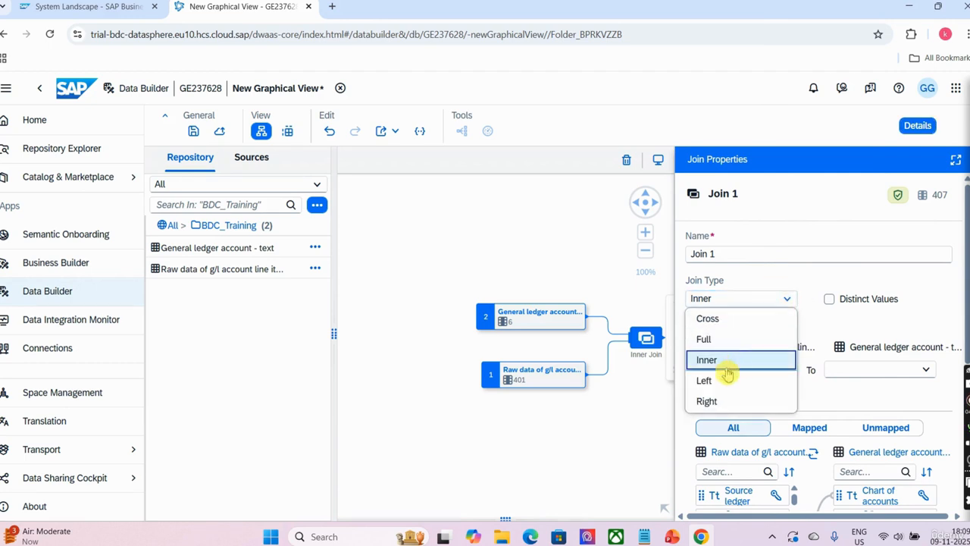
left_click(712, 386)
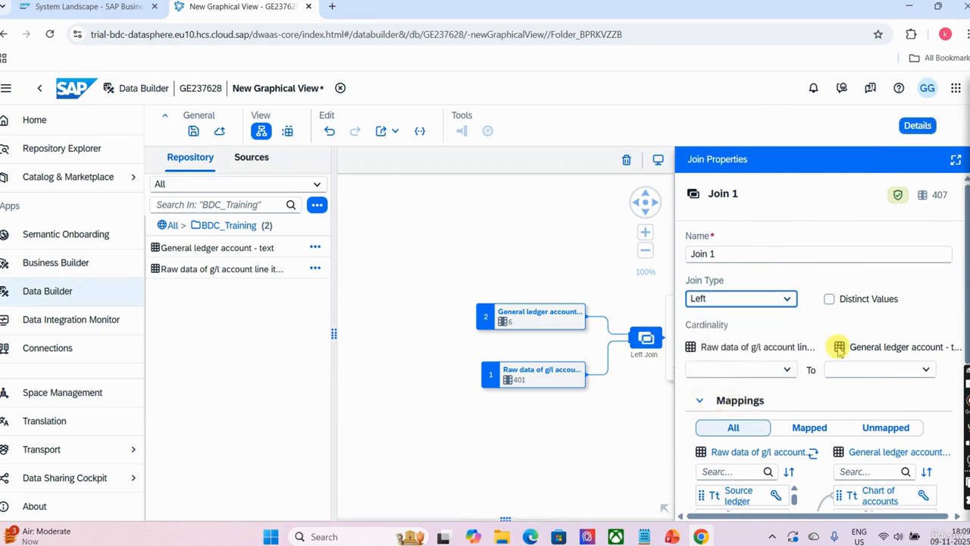
Examine the join's mapped columns and the column list of the General ledger account - text table.
left_click(955, 164)
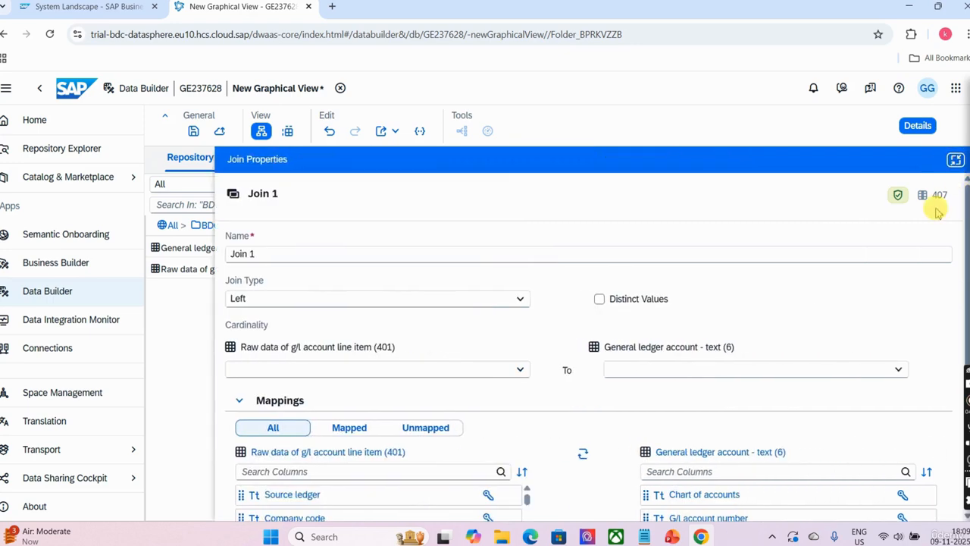
left_click_drag(955, 255, 961, 326)
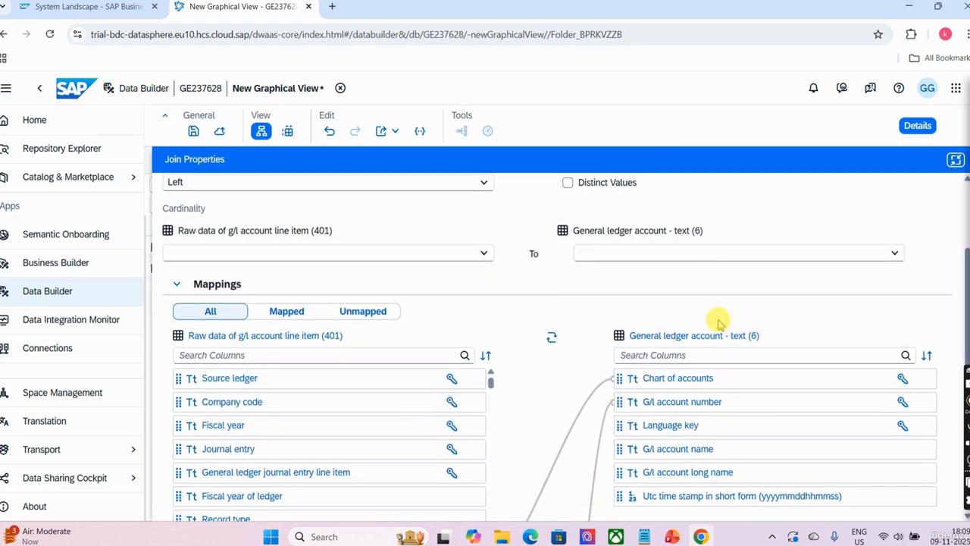
left_click(284, 314)
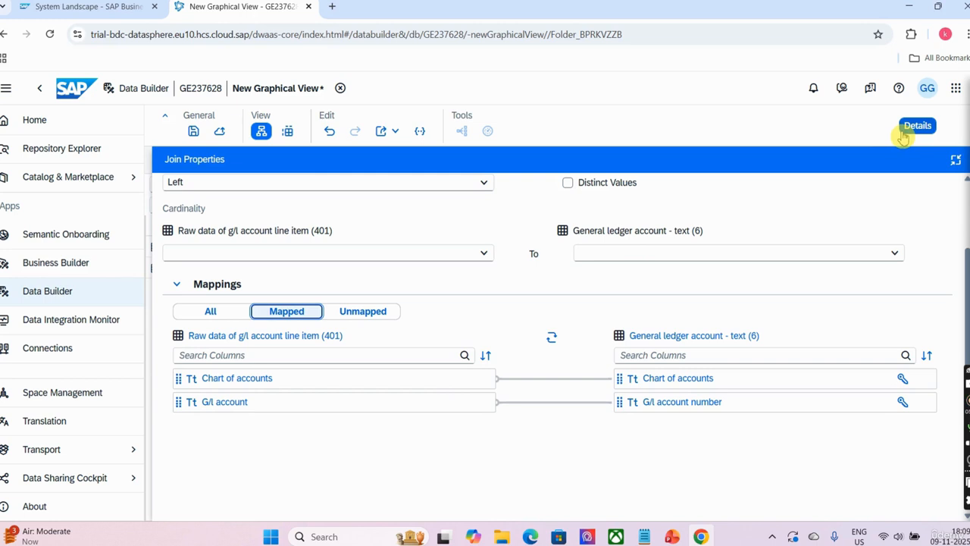
left_click(226, 313)
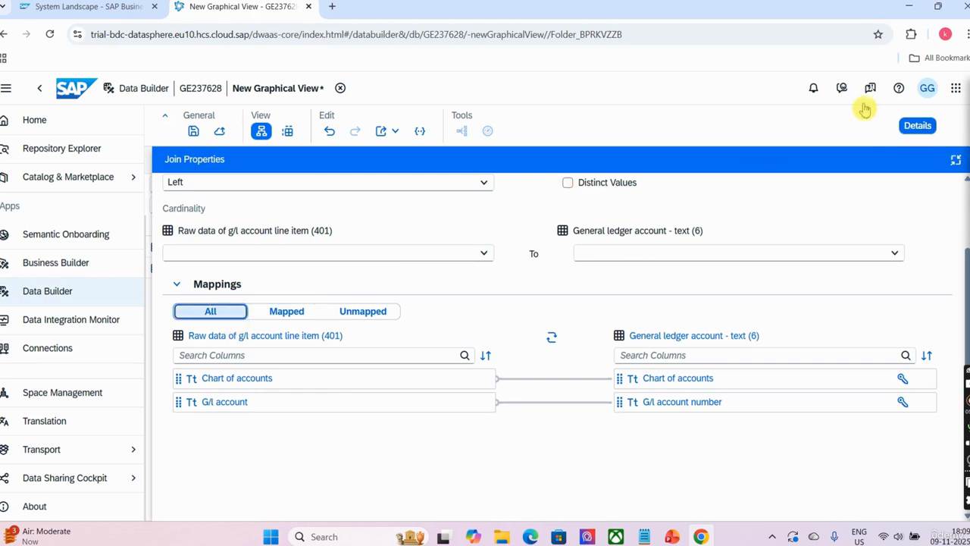
left_click(917, 125)
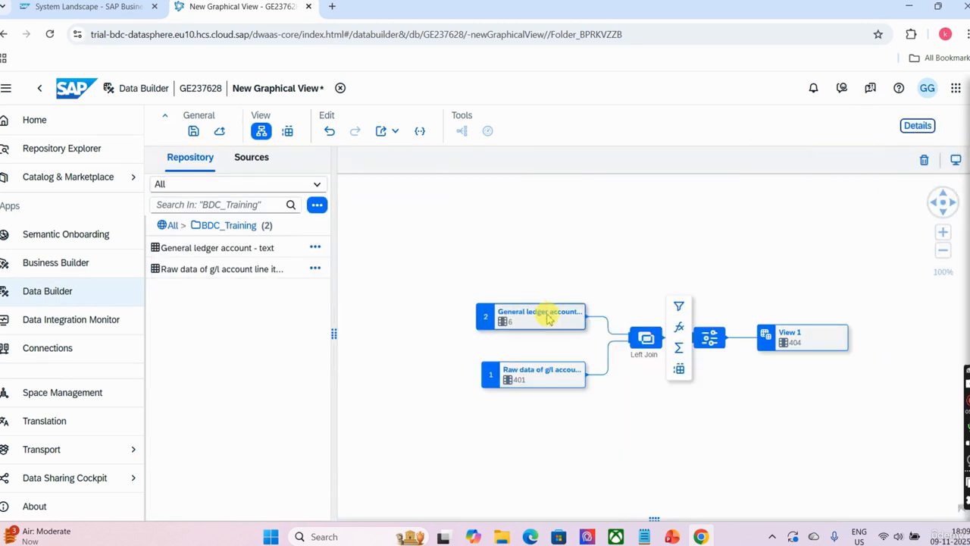
left_click(521, 319)
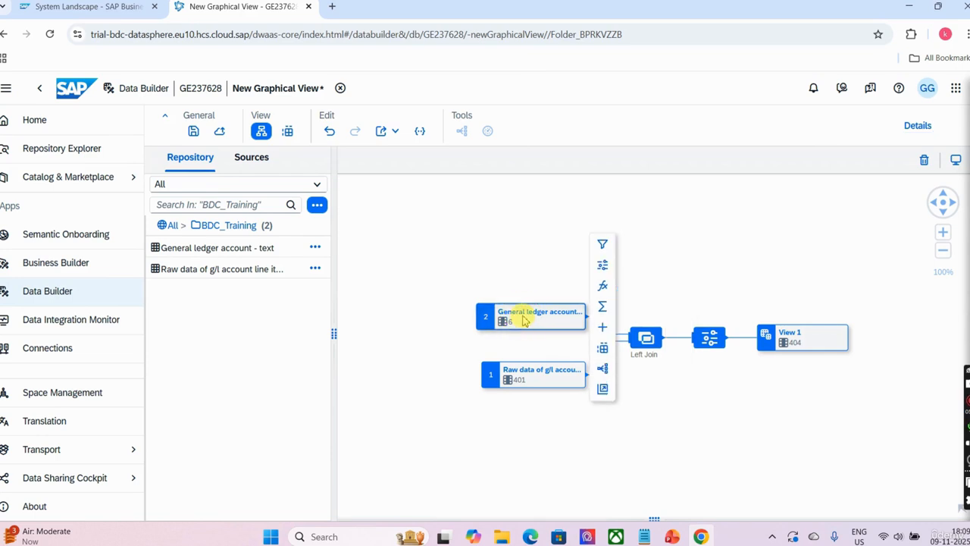
left_click(917, 125)
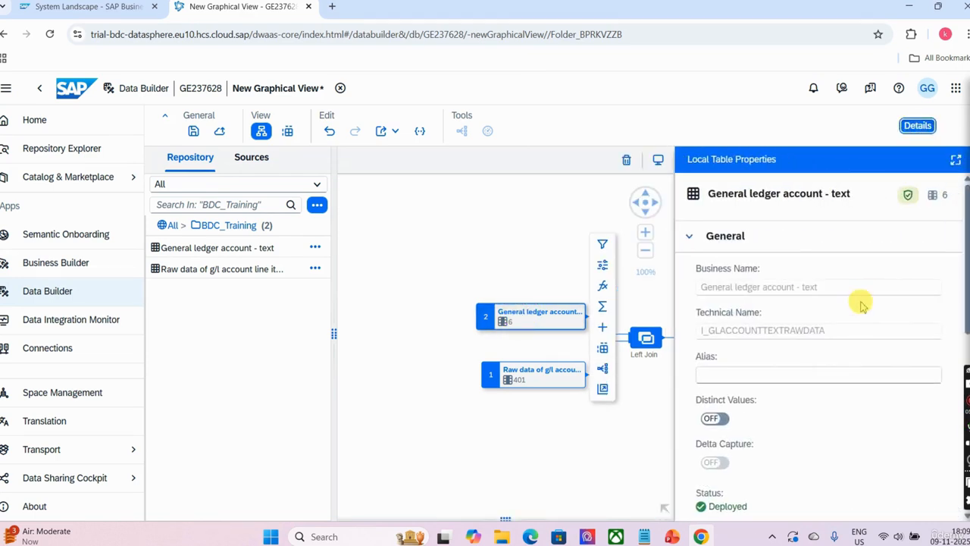
scroll(934, 448, "down", 5)
scroll(935, 444, "up", 1)
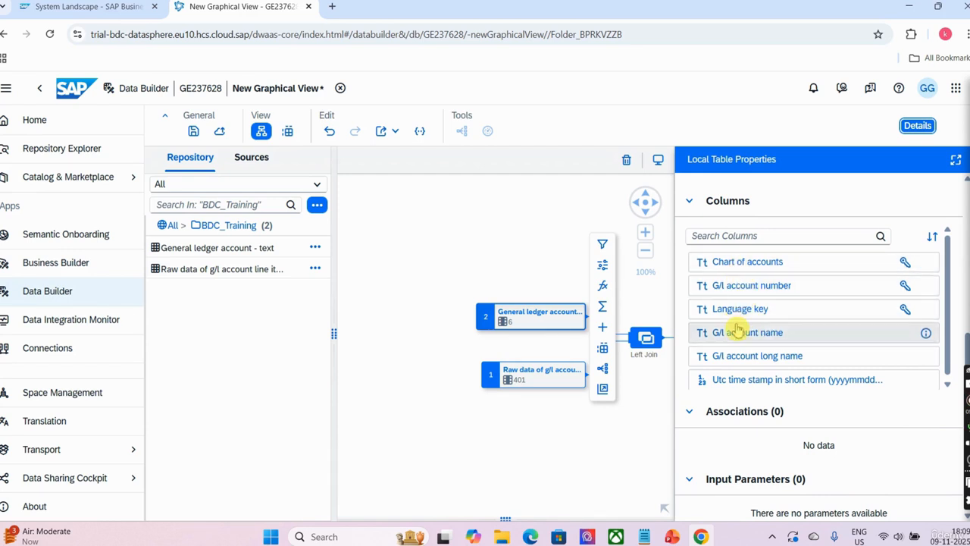
left_click(917, 125)
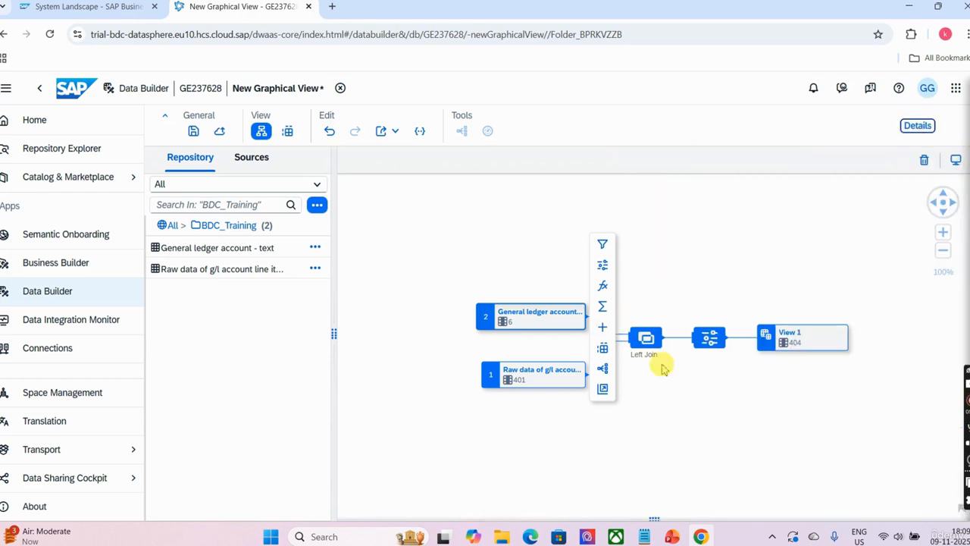
Add a projection after the General ledger account - text table and open its properties.
left_click(580, 322)
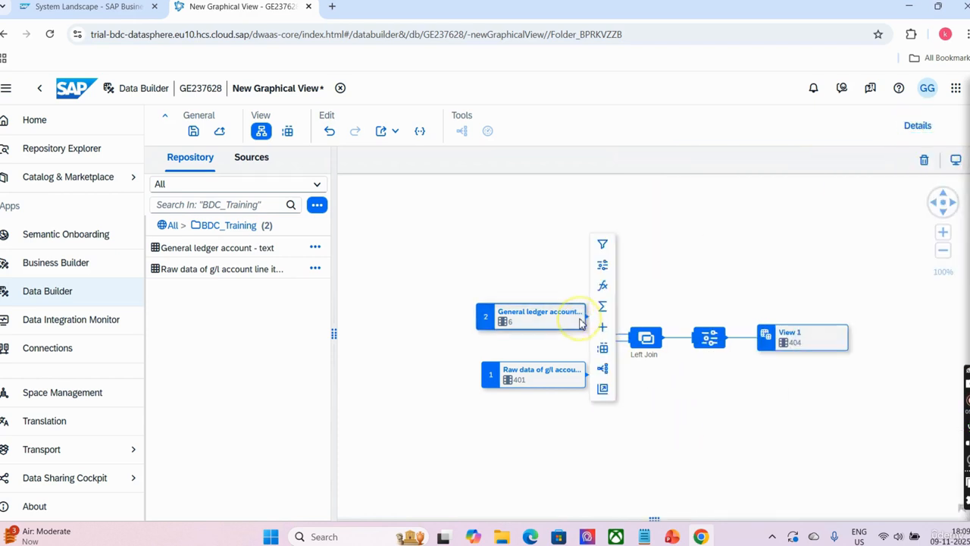
left_click(604, 267)
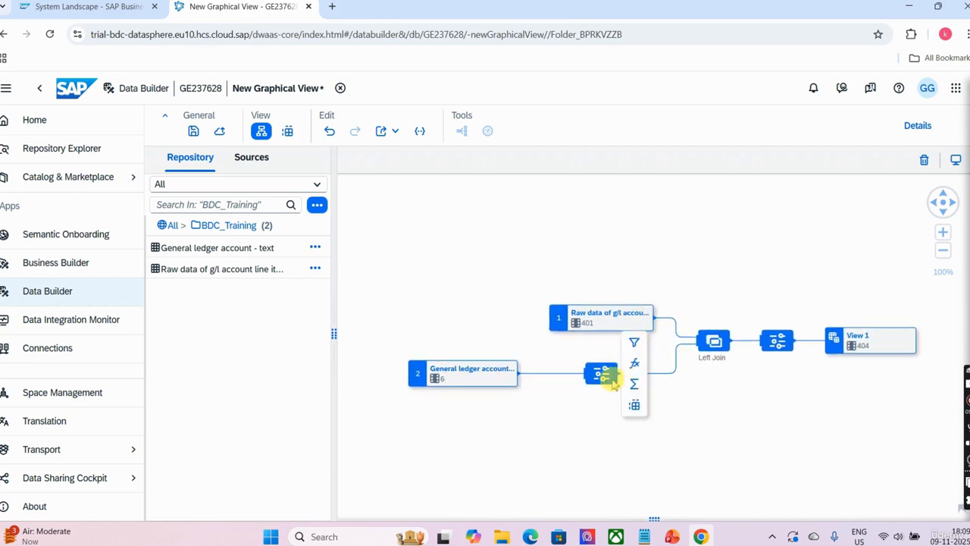
left_click(909, 128)
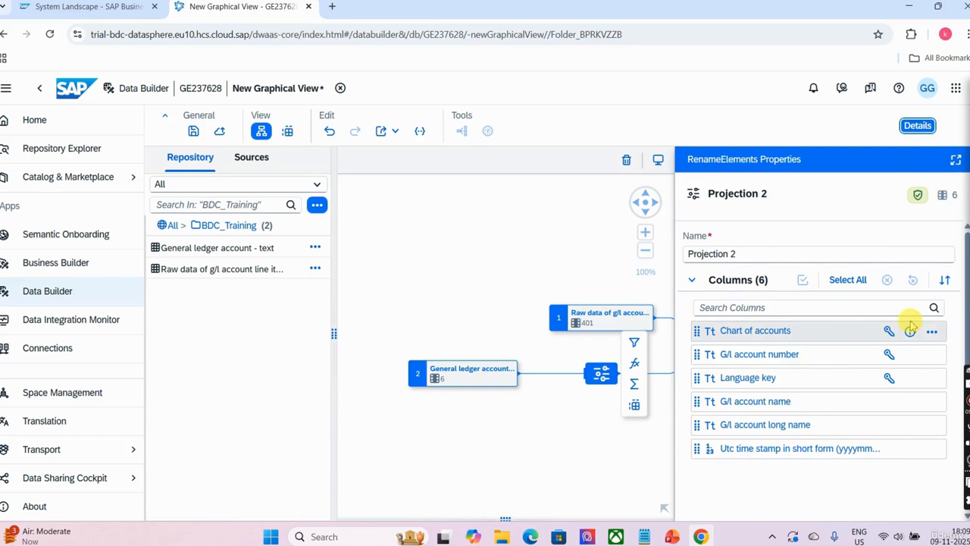
Exclude all columns of the General ledger account - text table in its projection.
left_click(853, 280)
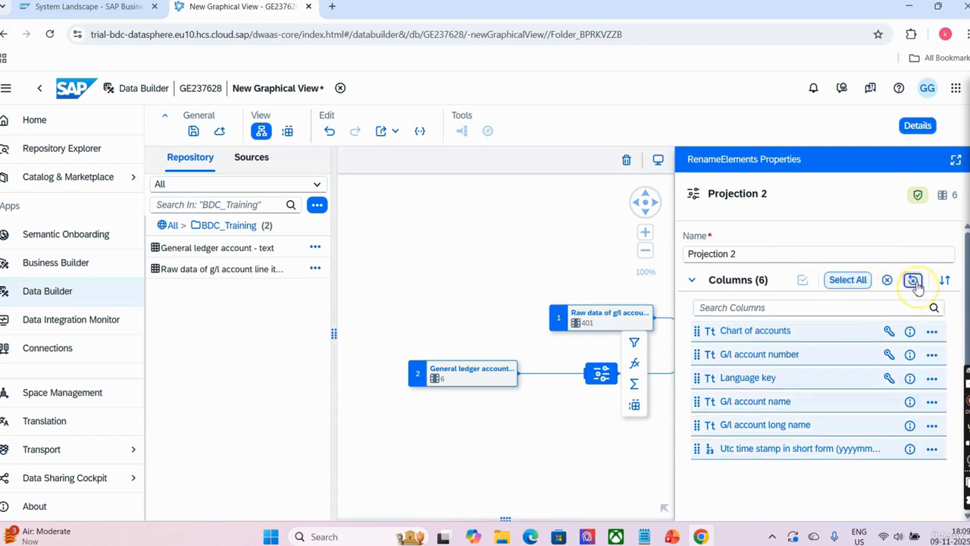
left_click(847, 280)
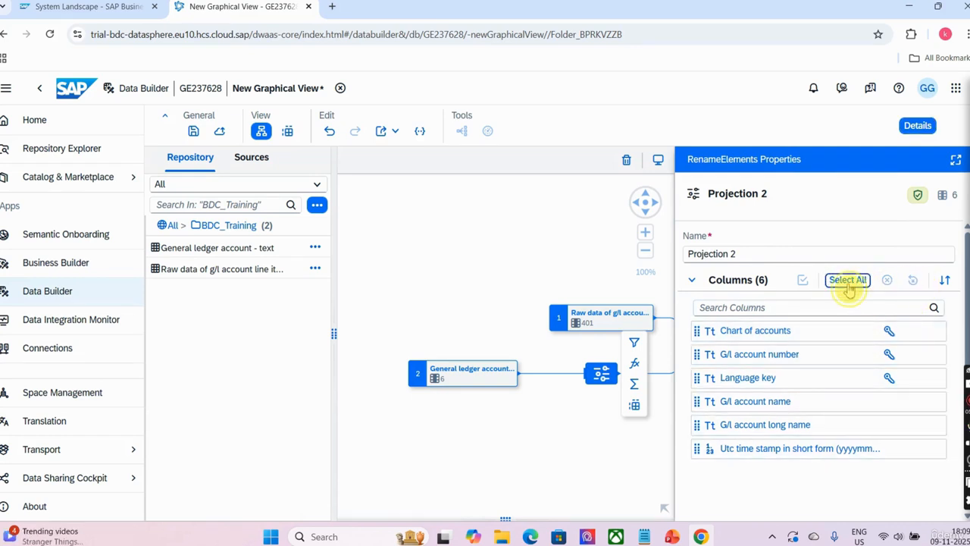
left_click(849, 280)
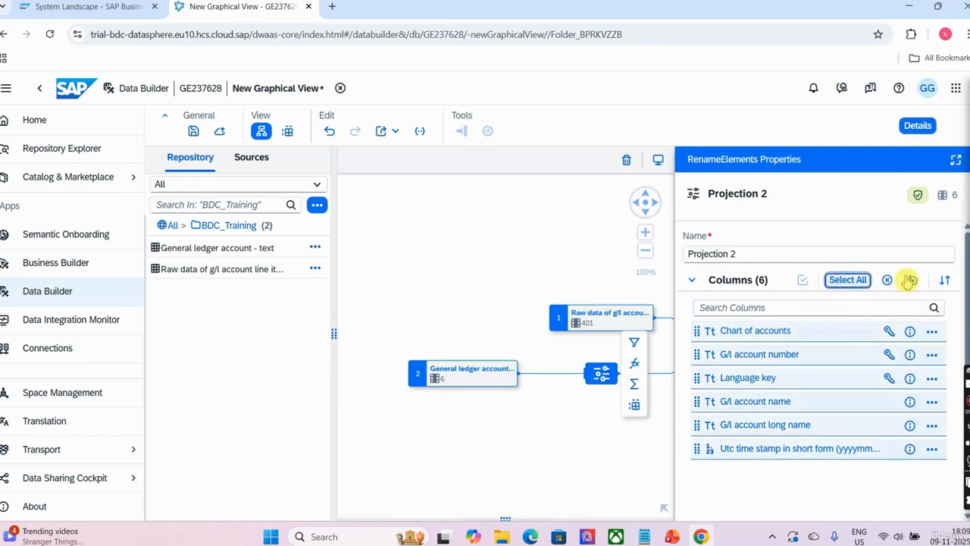
left_click(848, 367)
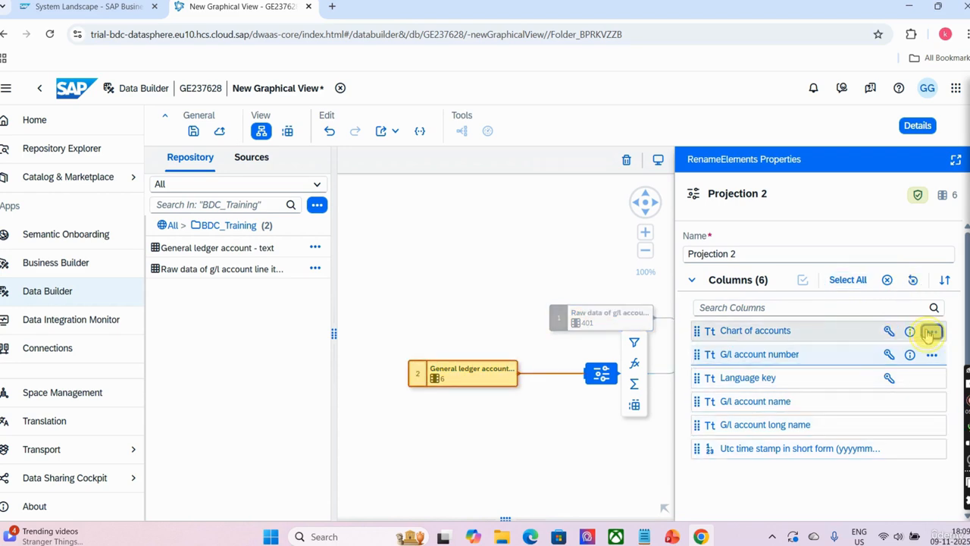
left_click(931, 330)
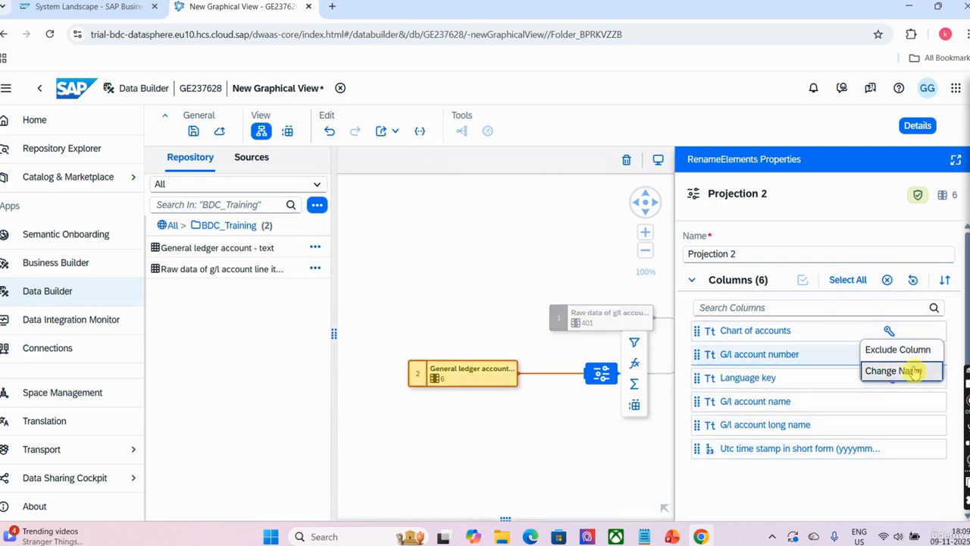
left_click(840, 280)
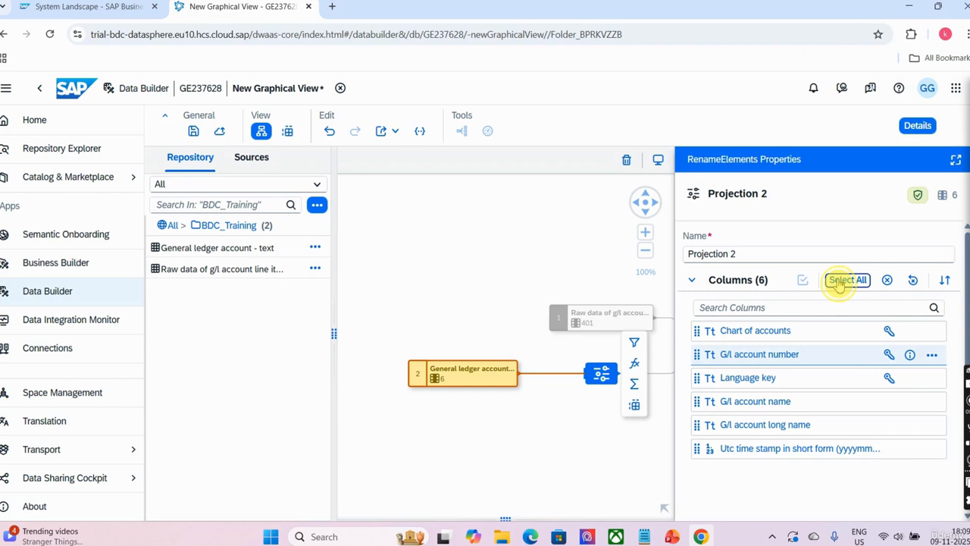
left_click(887, 281)
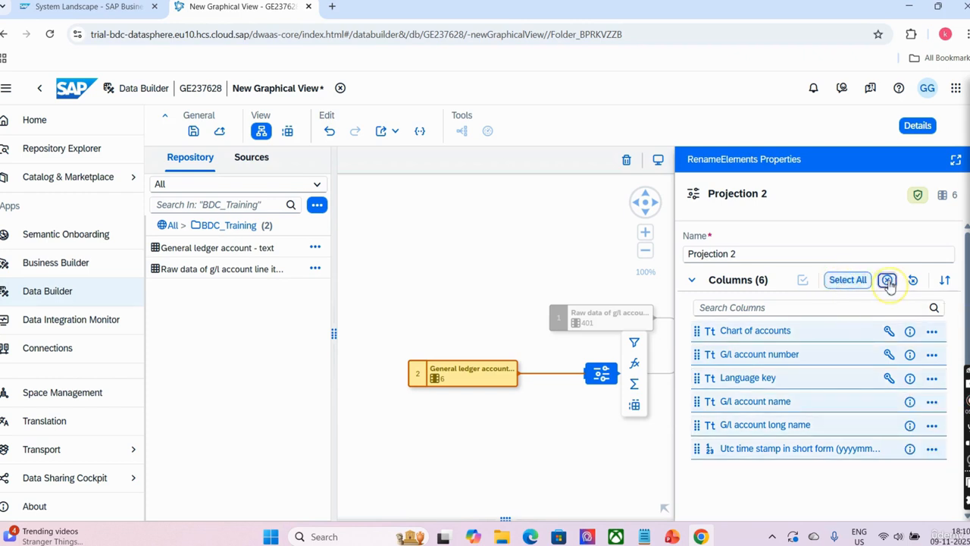
Restore the Chart of accounts, G/l account number and G/l account name columns in the text table's projection.
left_click(849, 337)
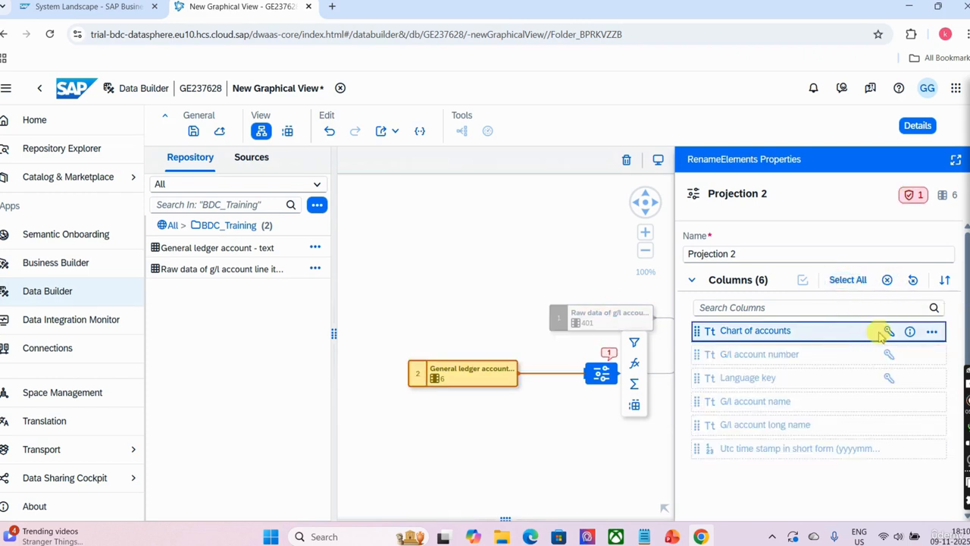
left_click(932, 331)
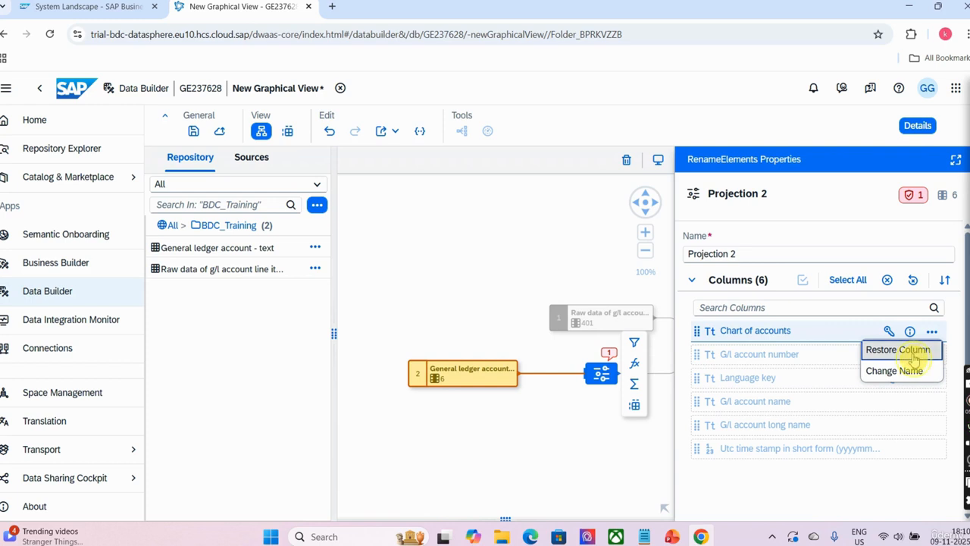
left_click(915, 356)
left_click(931, 355)
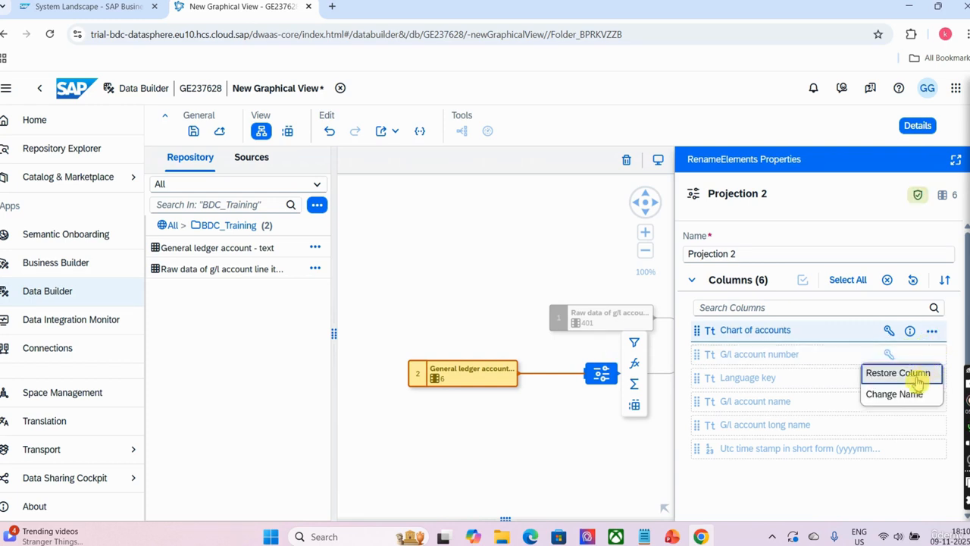
left_click(917, 373)
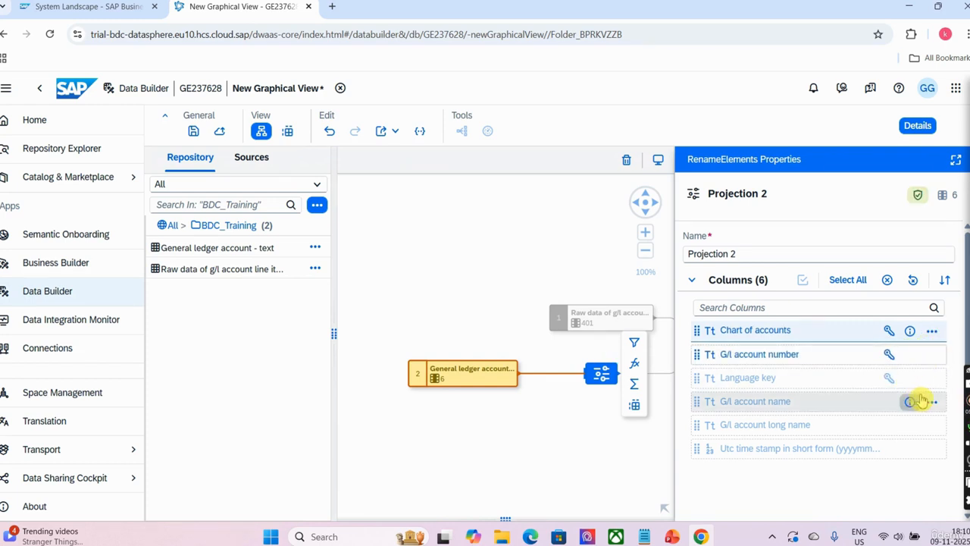
left_click(932, 400)
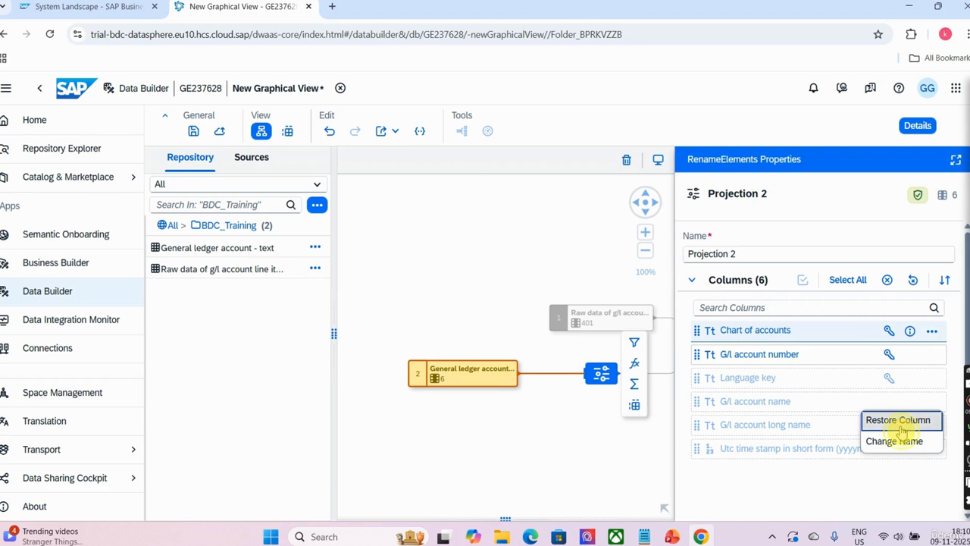
left_click(901, 421)
left_click(913, 127)
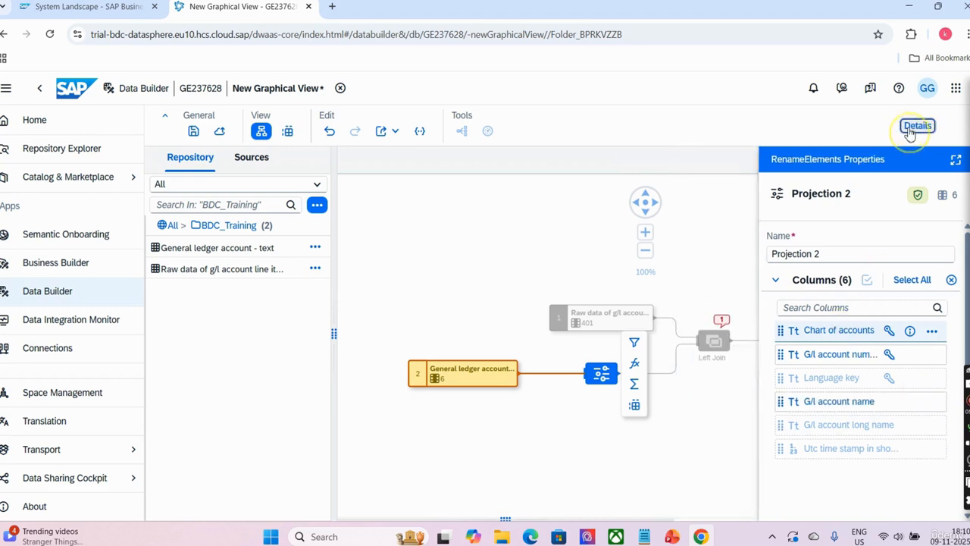
Map Chart of accounts from the raw G/L line item table to Chart of accounts of Projection 2 in the left join.
left_click(713, 343)
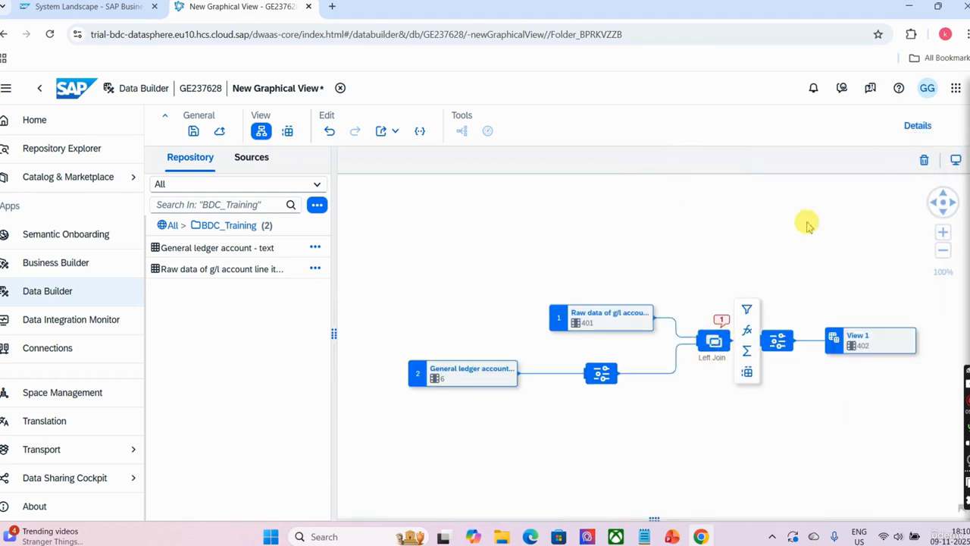
left_click(912, 127)
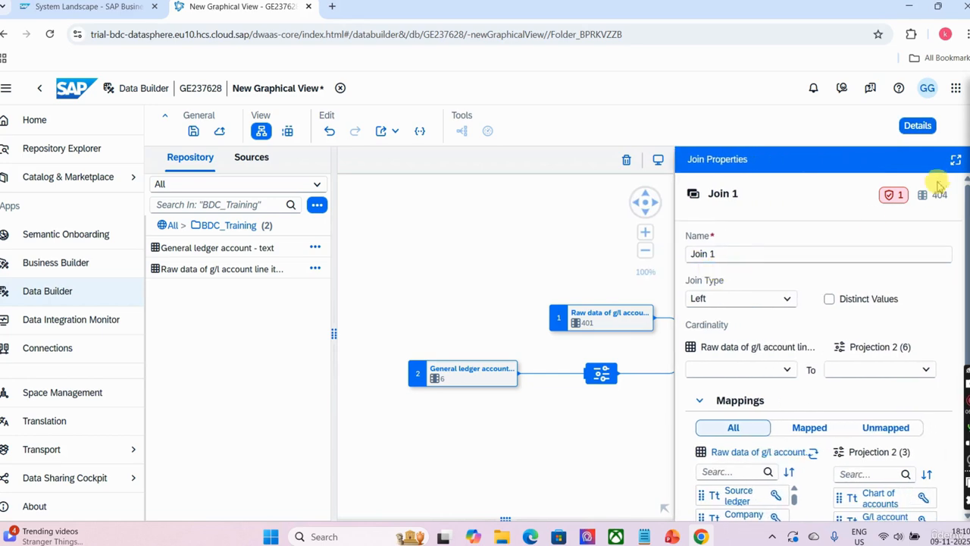
left_click(955, 160)
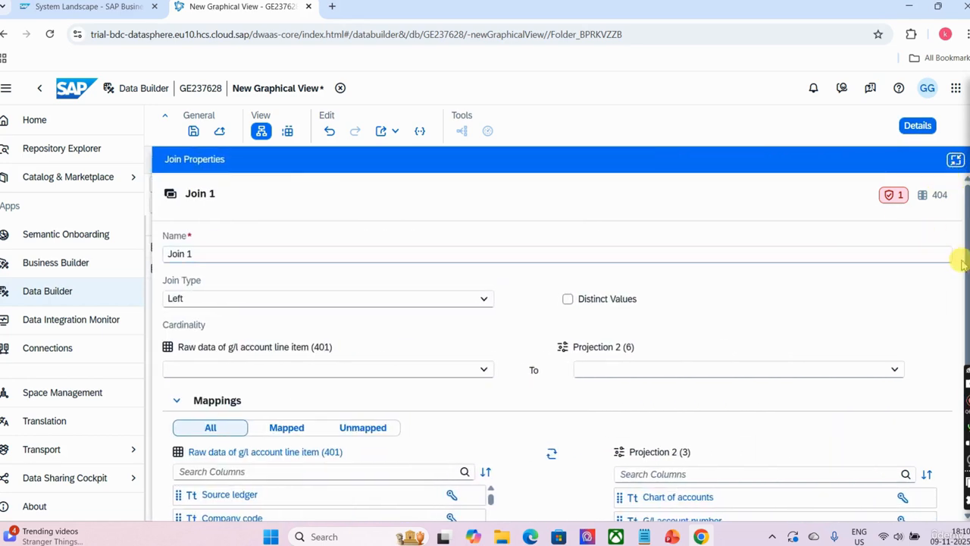
left_click_drag(962, 261, 953, 329)
left_click(940, 329)
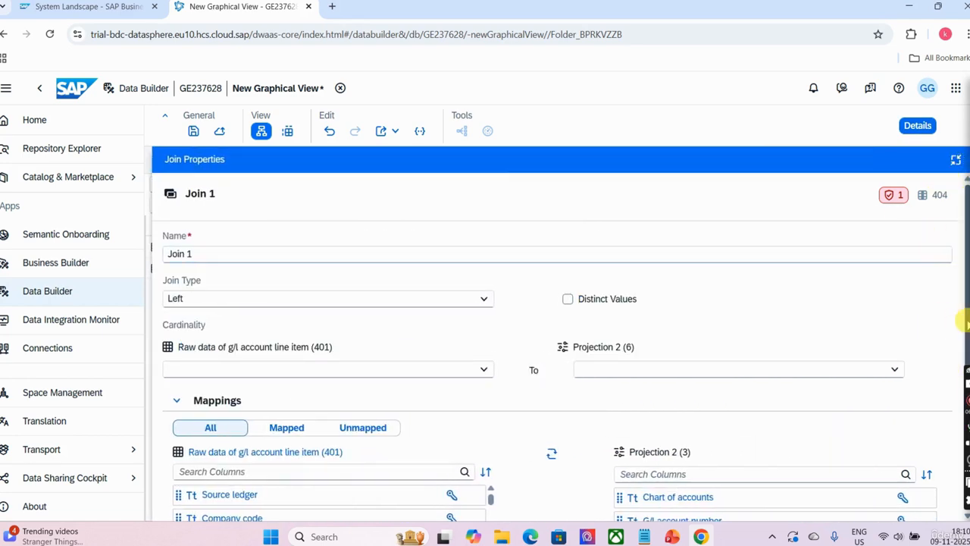
scroll(959, 368, "down", 3)
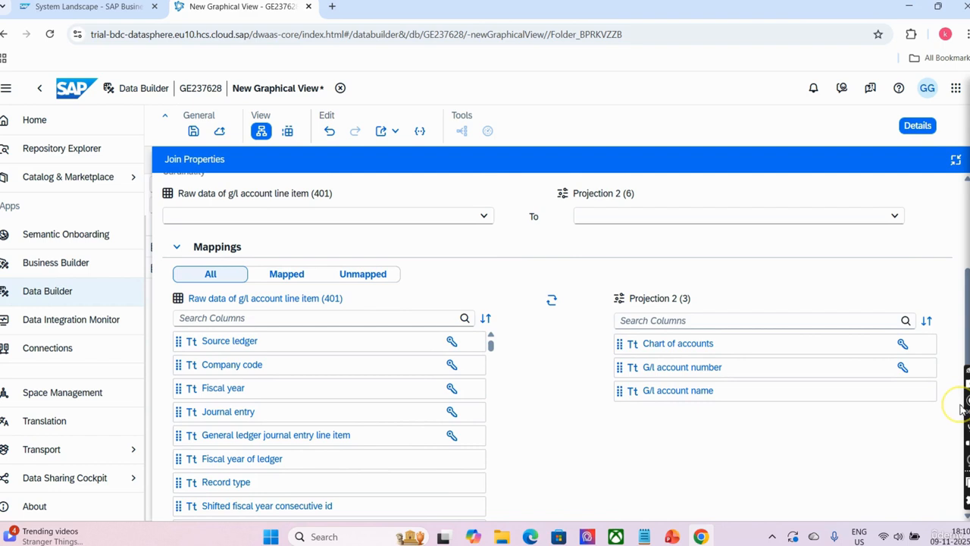
left_click(269, 320)
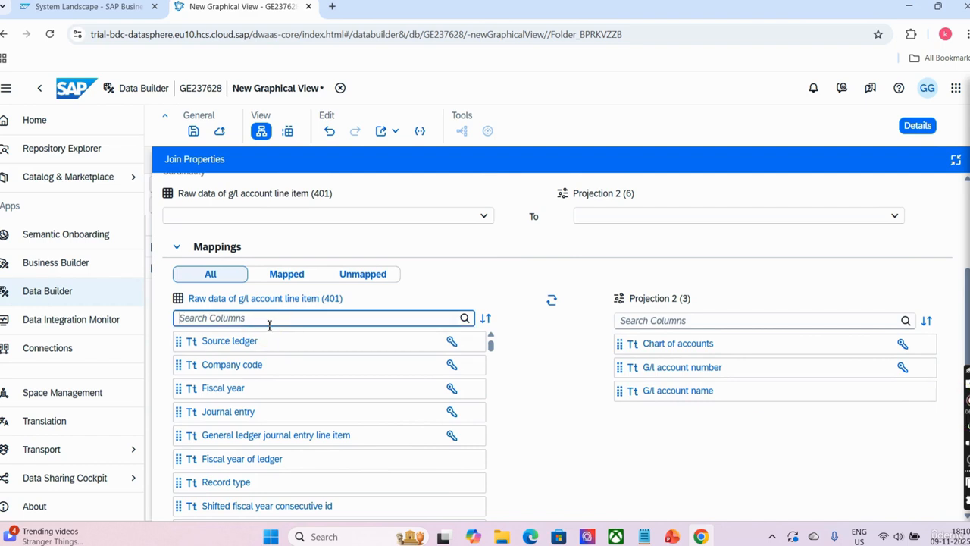
type("char")
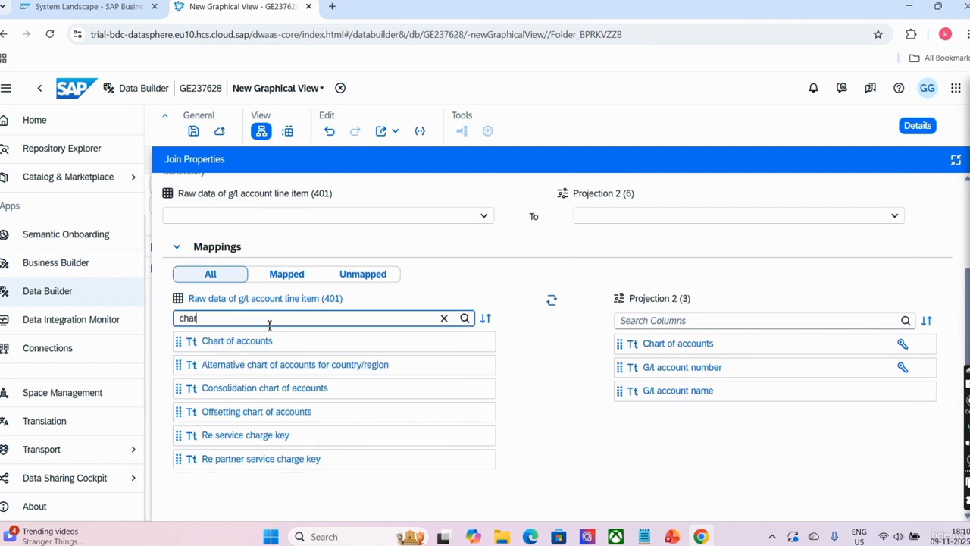
left_click_drag(288, 342, 692, 354)
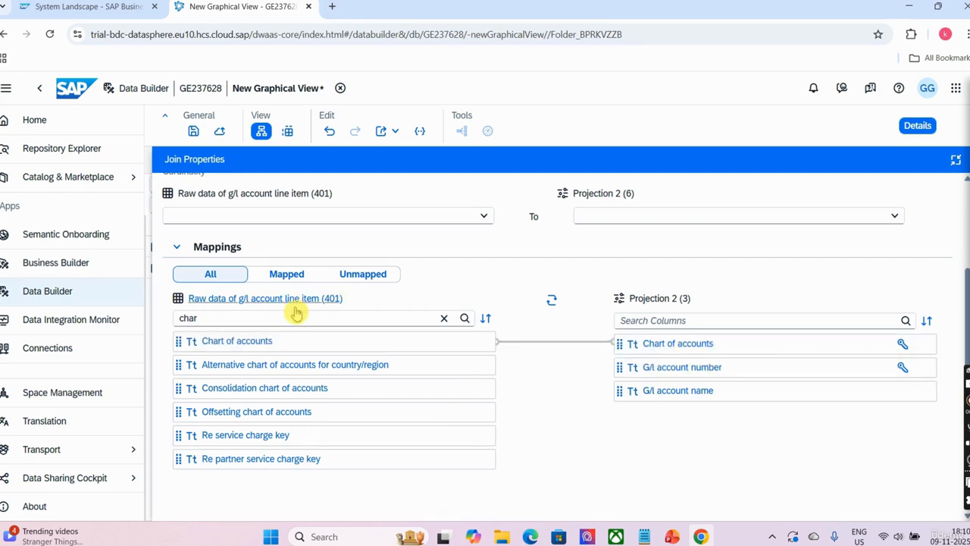
Map G/l account from the raw line item table to G/l account number of Projection 2.
left_click_drag(298, 316, 141, 316)
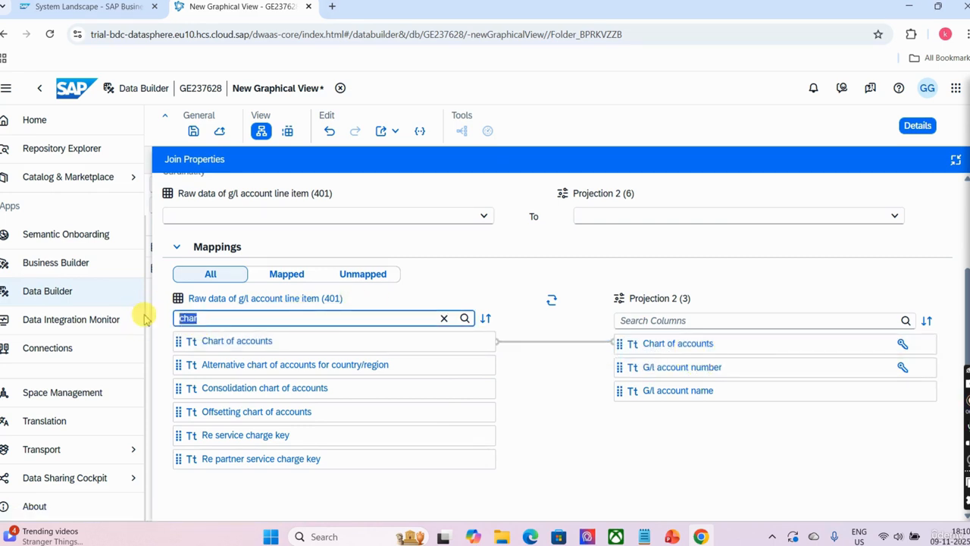
type("gla")
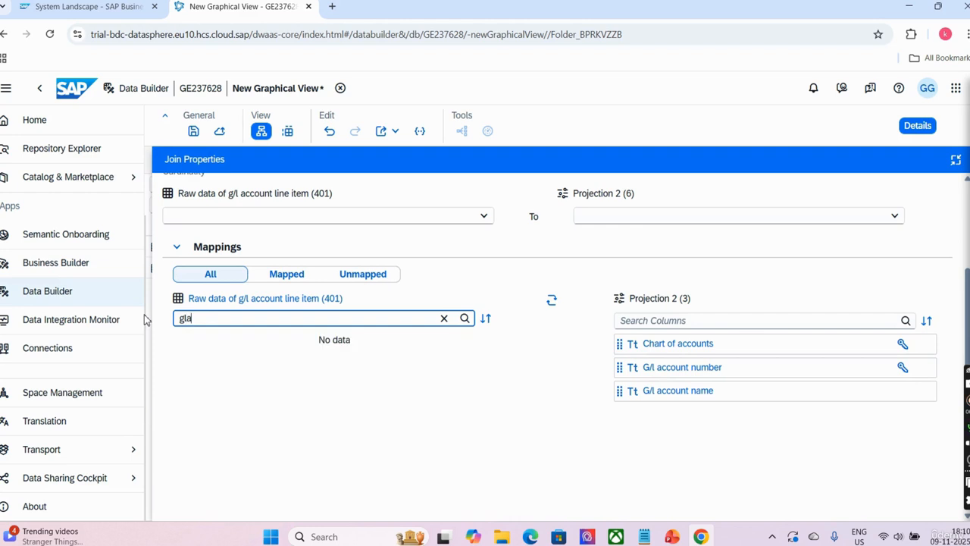
key("BackSpace")
key("BackSpace")
key("BackSpace")
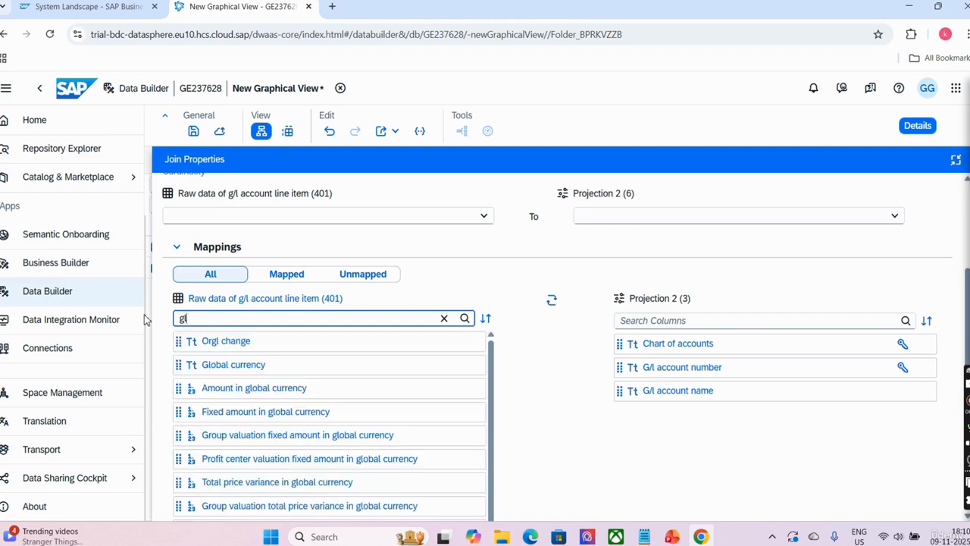
type("/")
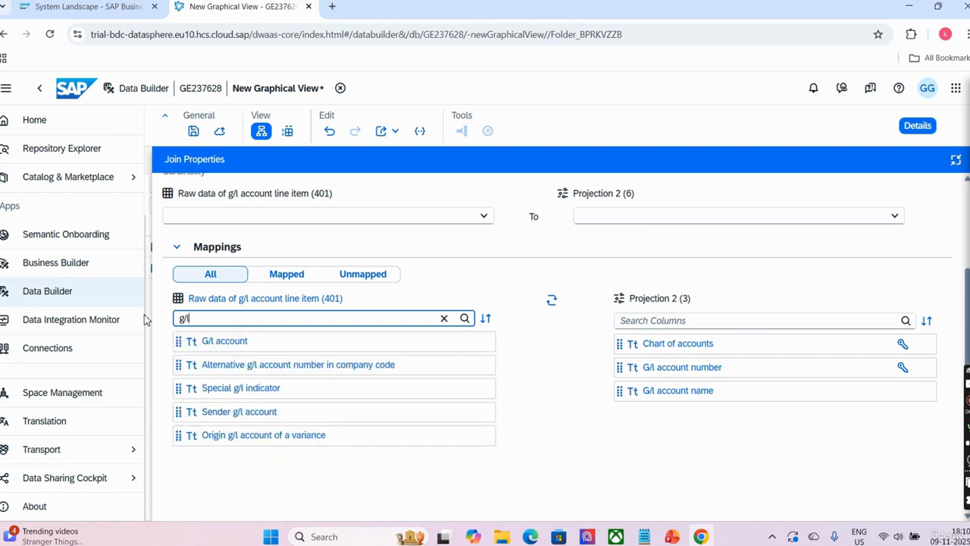
left_click_drag(260, 345, 590, 345)
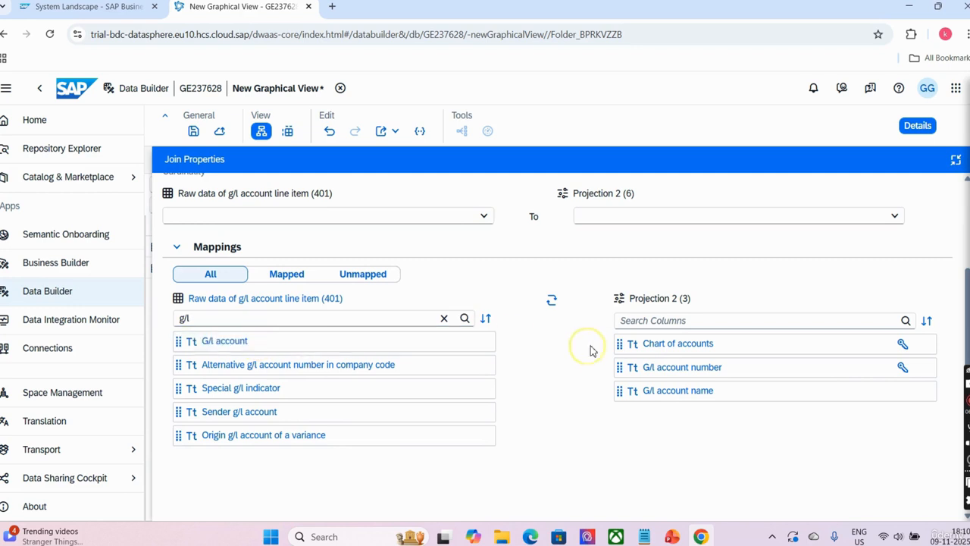
left_click_drag(436, 348, 628, 369)
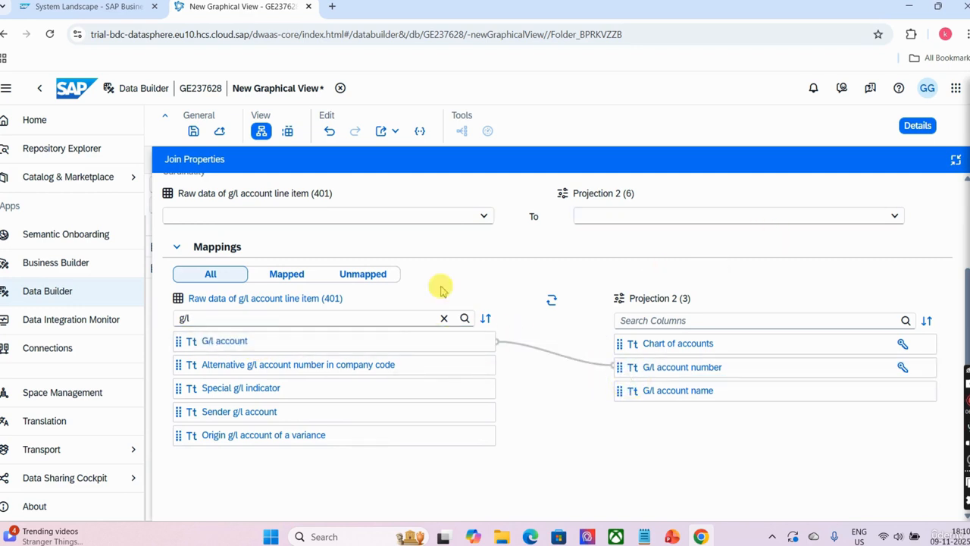
Limit the join's column lists to mapped columns without a search filter, check the mappings and close the join properties.
left_click(308, 275)
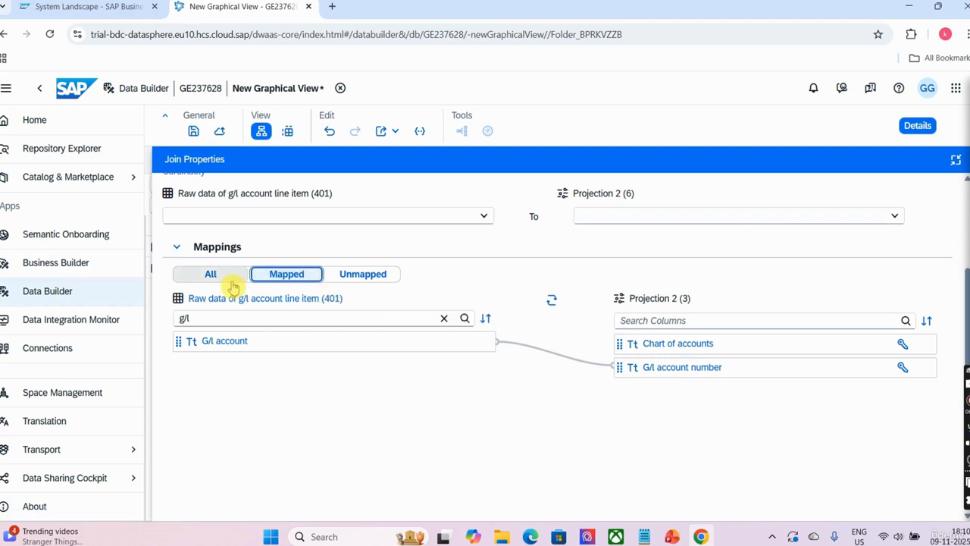
left_click(288, 321)
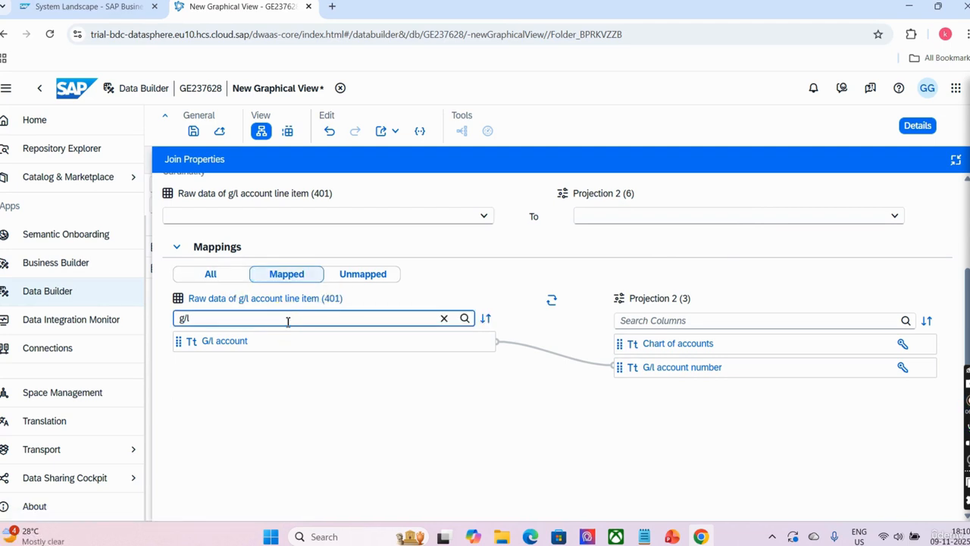
key("BackSpace")
key("BackSpace")
key("BackSpace")
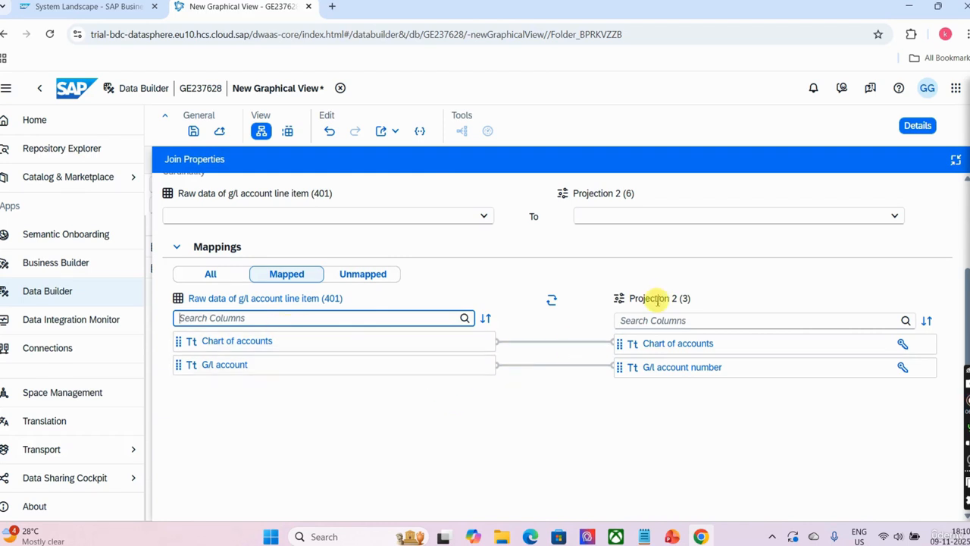
left_click(914, 126)
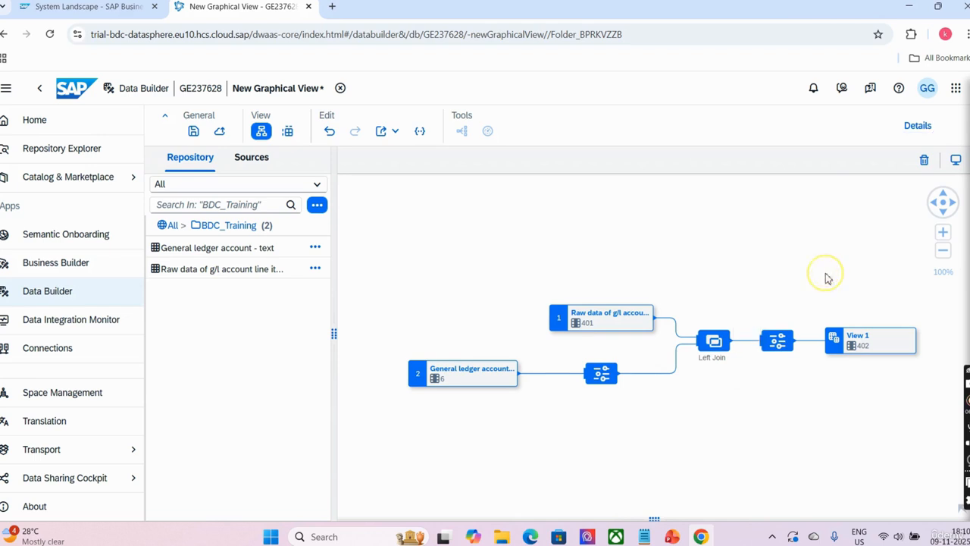
Set the output view's business name to GLACC_LINEITM_TRAN and its technical name to Z_GLACC_LITM_DATA.
left_click_drag(782, 448, 669, 442)
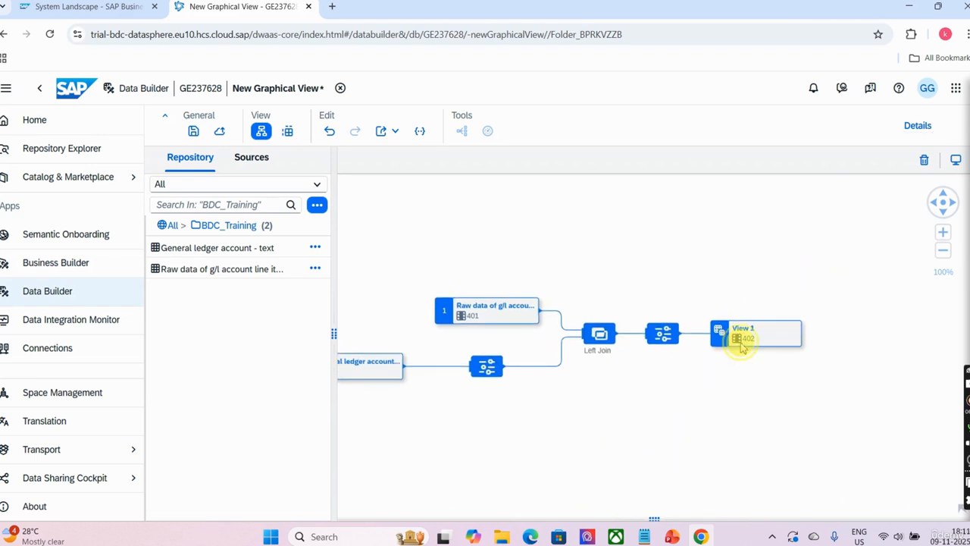
left_click(743, 345)
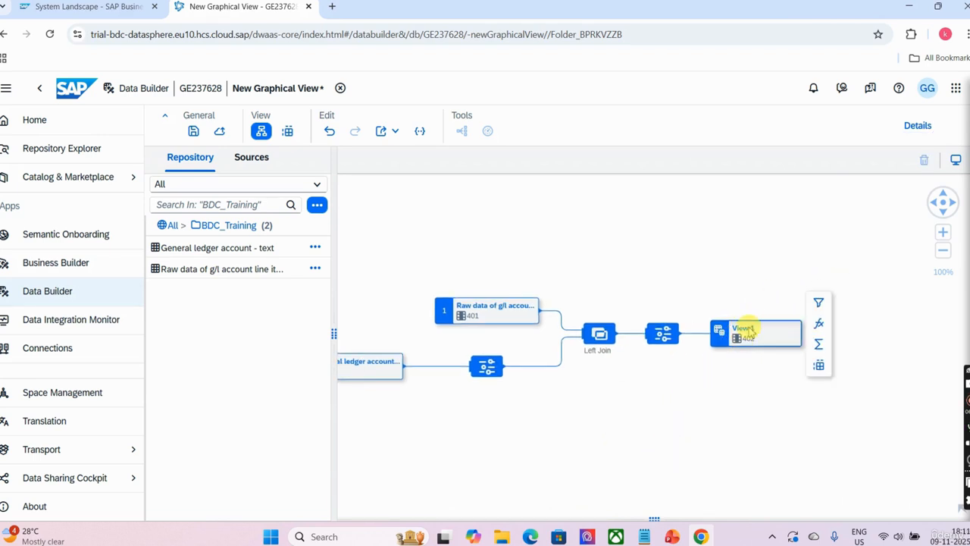
left_click(918, 126)
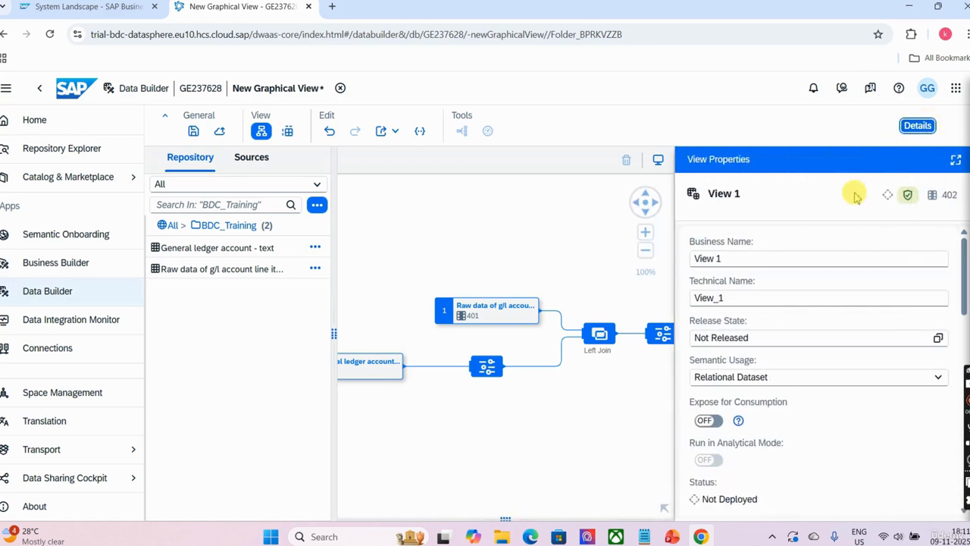
left_click_drag(799, 264, 635, 281)
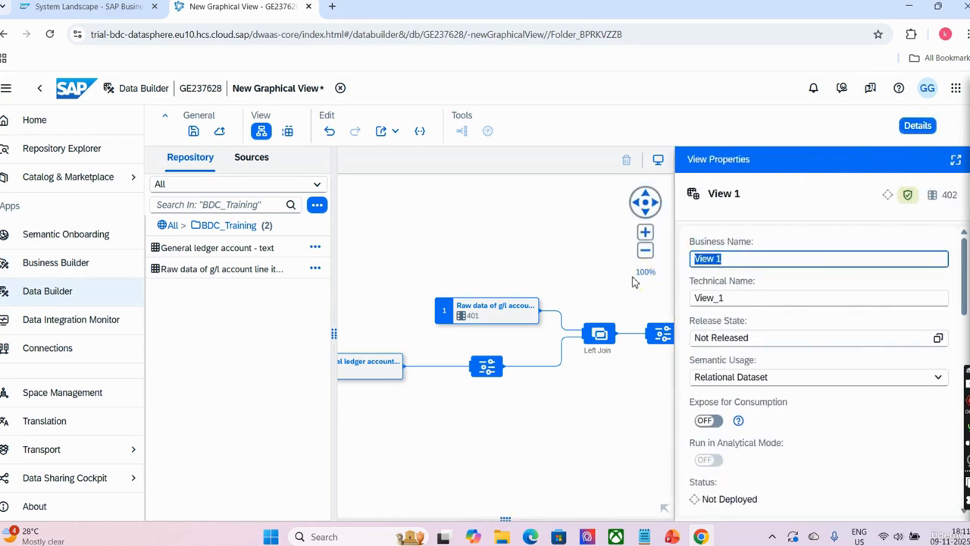
type("GLACC_LINEITM_TRAN")
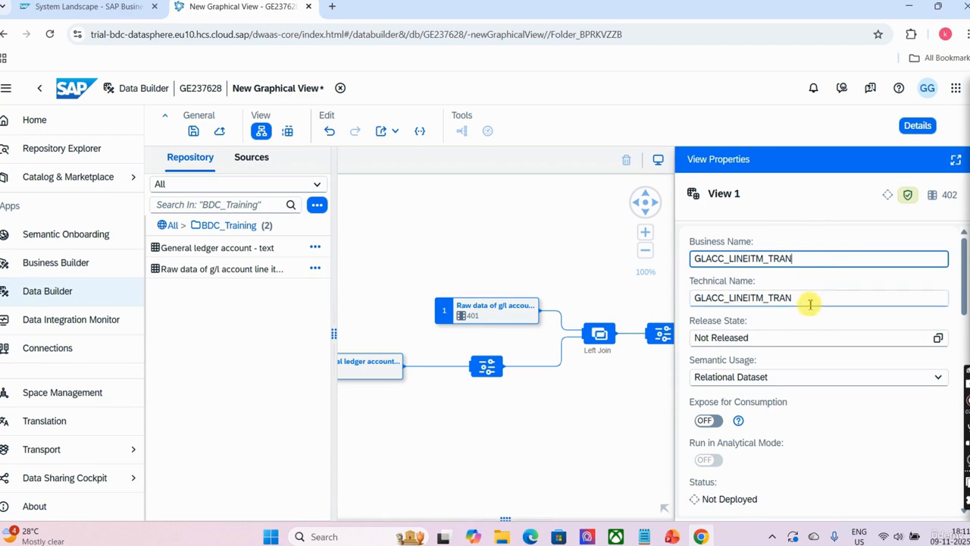
left_click_drag(804, 299, 628, 303)
type("Z_")
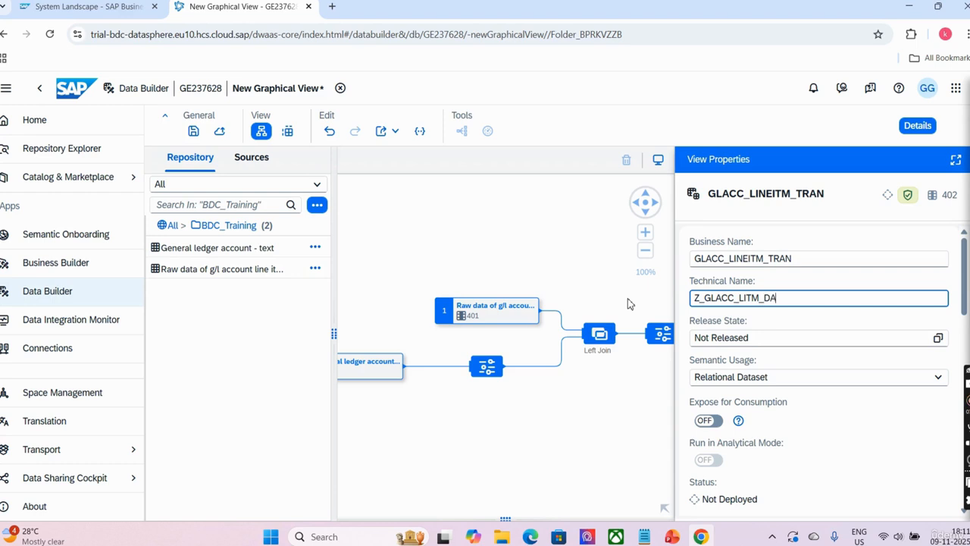
Set the output view's semantic usage to Fact and close its properties.
left_click(709, 379)
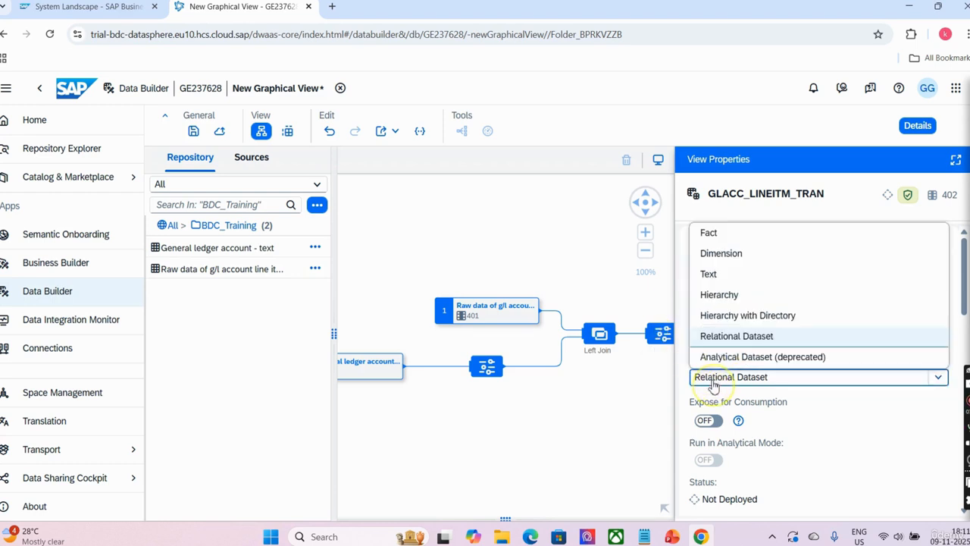
left_click(737, 232)
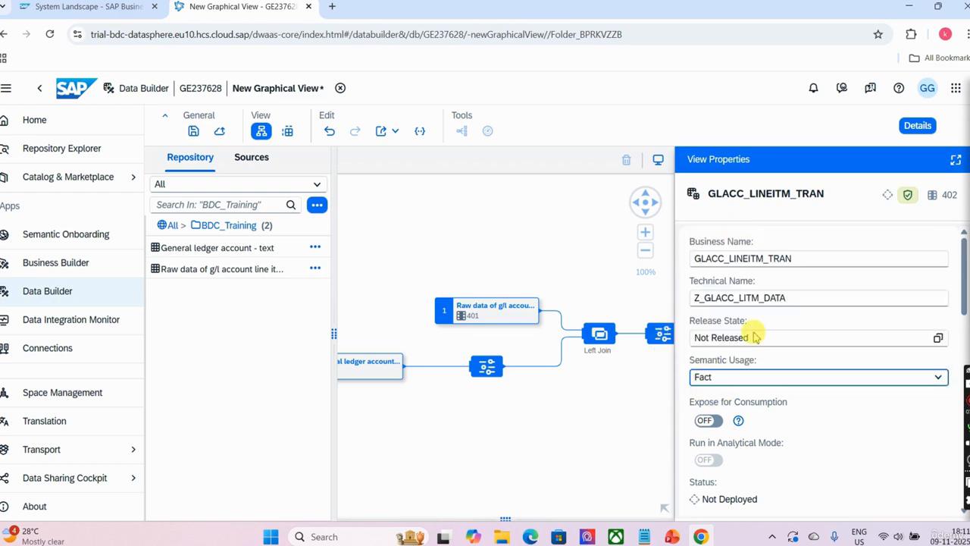
left_click_drag(963, 280, 901, 135)
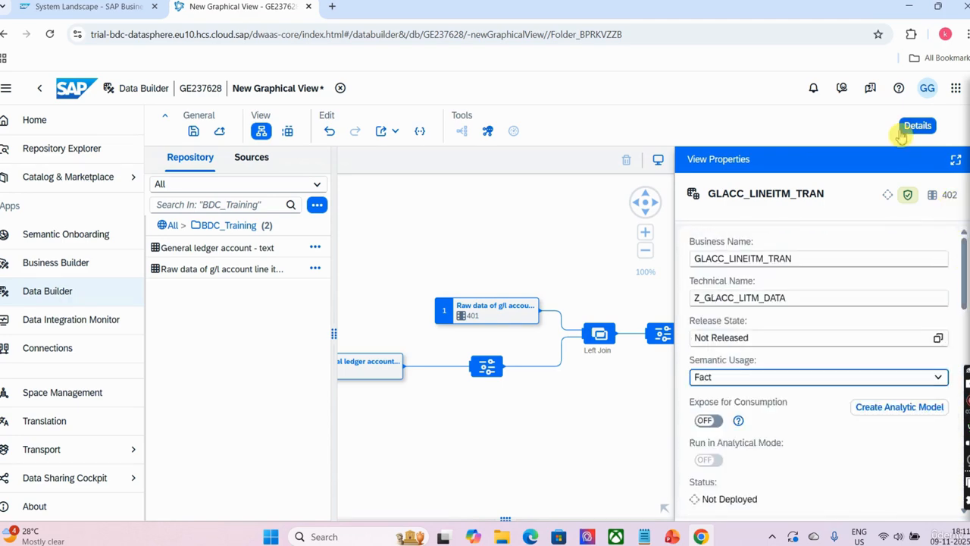
left_click(906, 135)
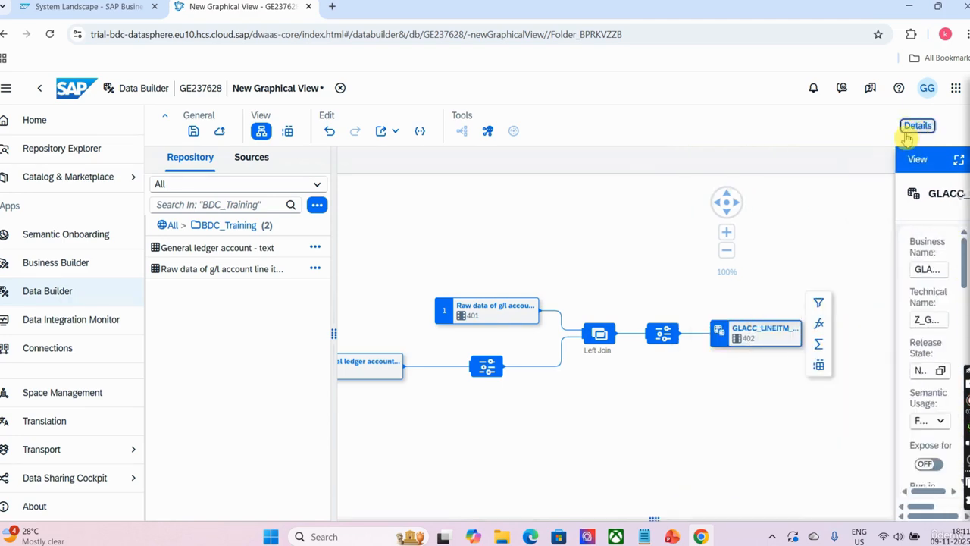
Save the graphical view in the BDC_Training folder as GLACC_LINEITM_TRAN with technical name Z_GLACC_LITM_DATA.
left_click(219, 132)
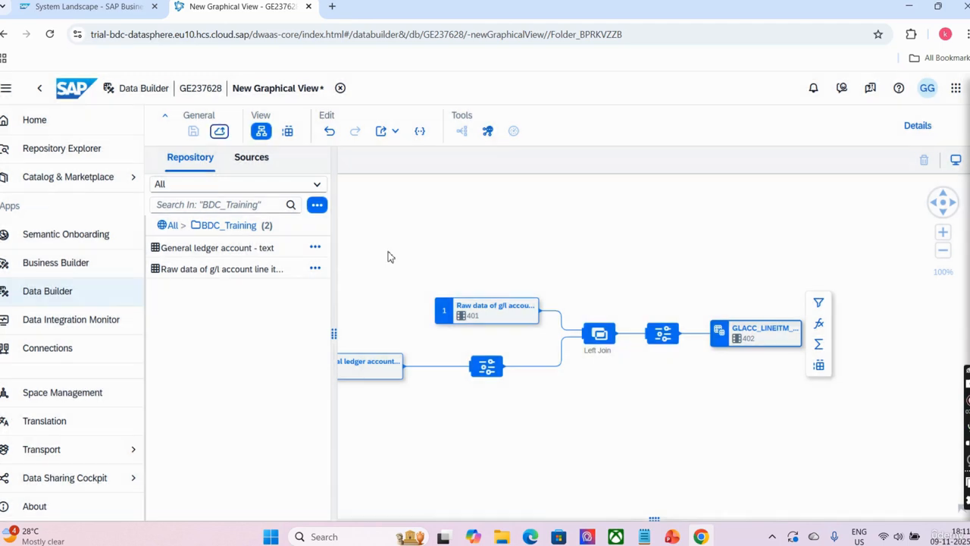
left_click(195, 133)
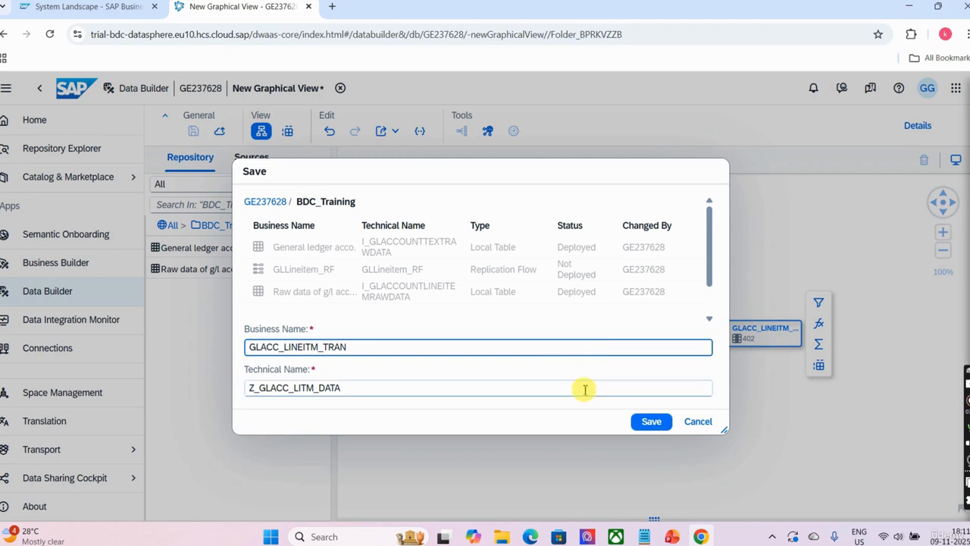
left_click(654, 421)
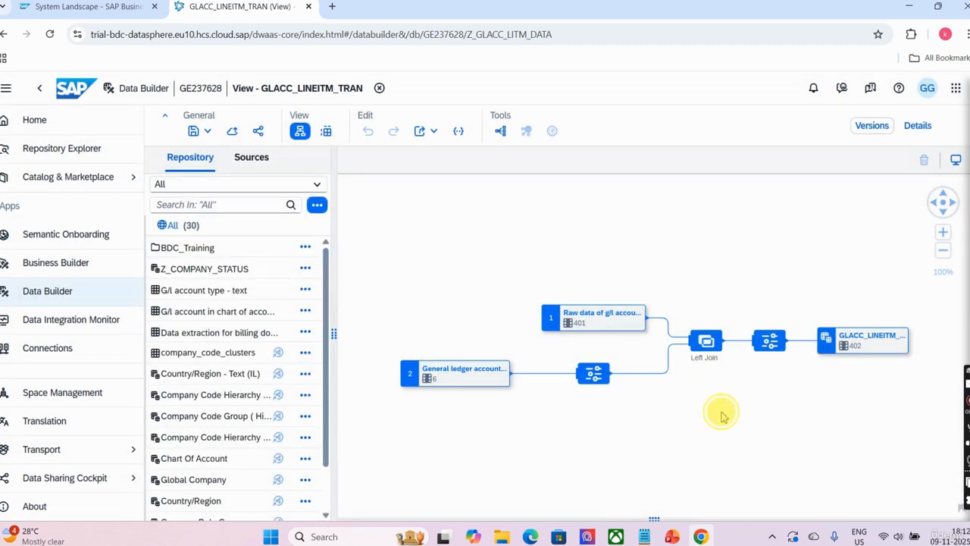
Check the model properties of the saved GLACC_LINEITM_TRAN view and deploy the view.
left_click_drag(721, 411, 643, 413)
left_click(917, 125)
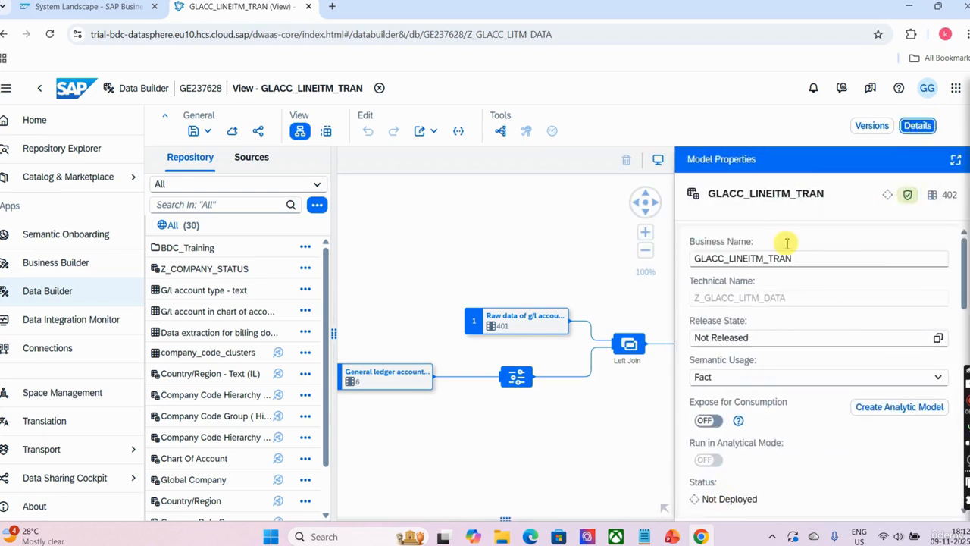
left_click_drag(961, 265, 956, 199)
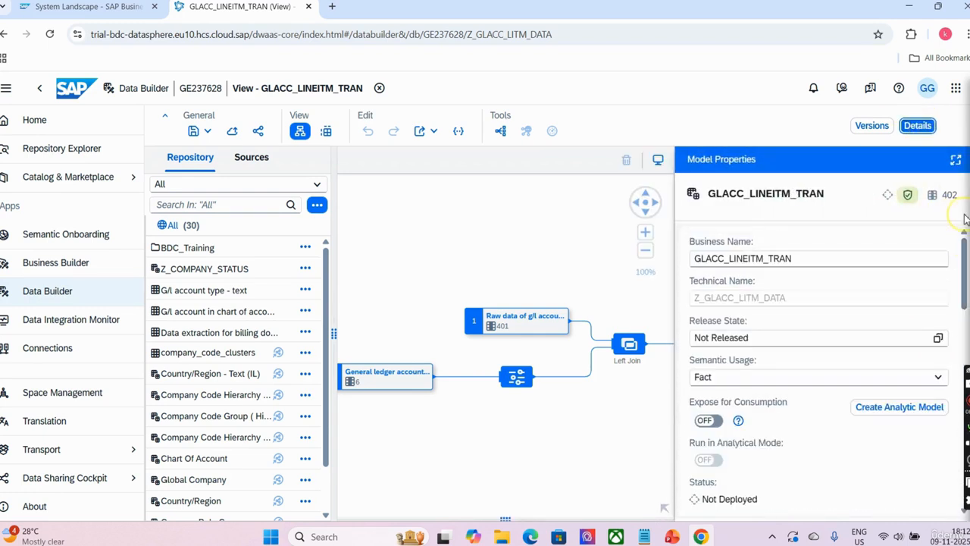
left_click(917, 125)
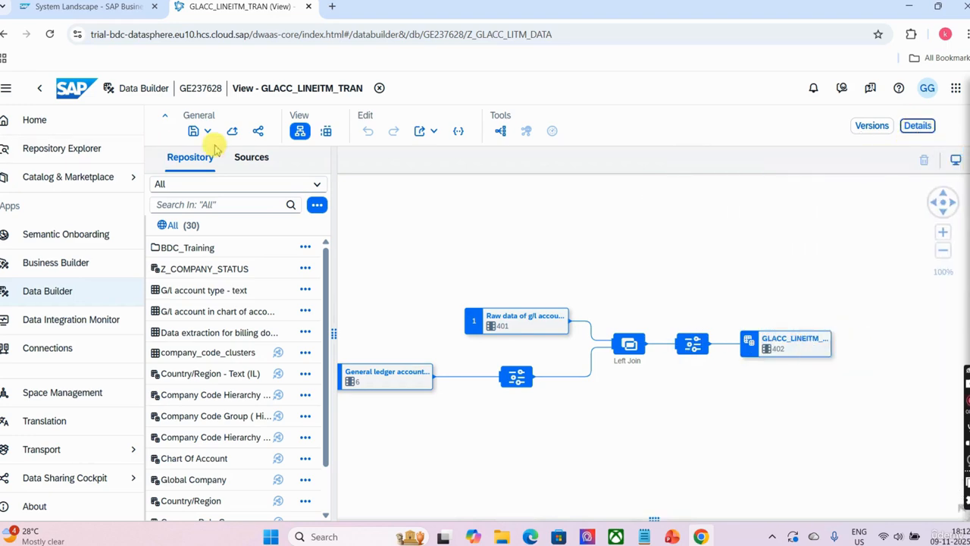
left_click(232, 130)
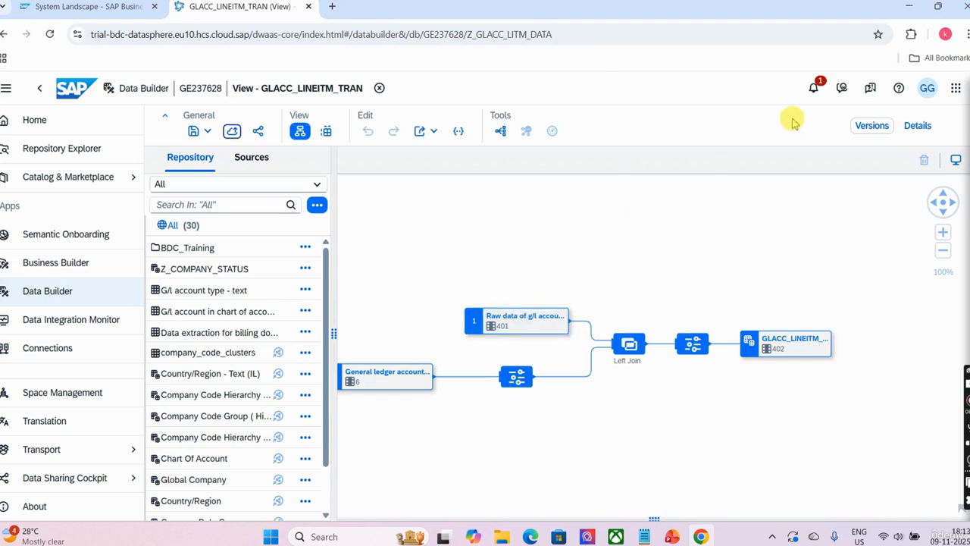
Check the deployment notifications and the deployment status in the model properties of the GLACC_LINEITM_TRAN view.
left_click(816, 88)
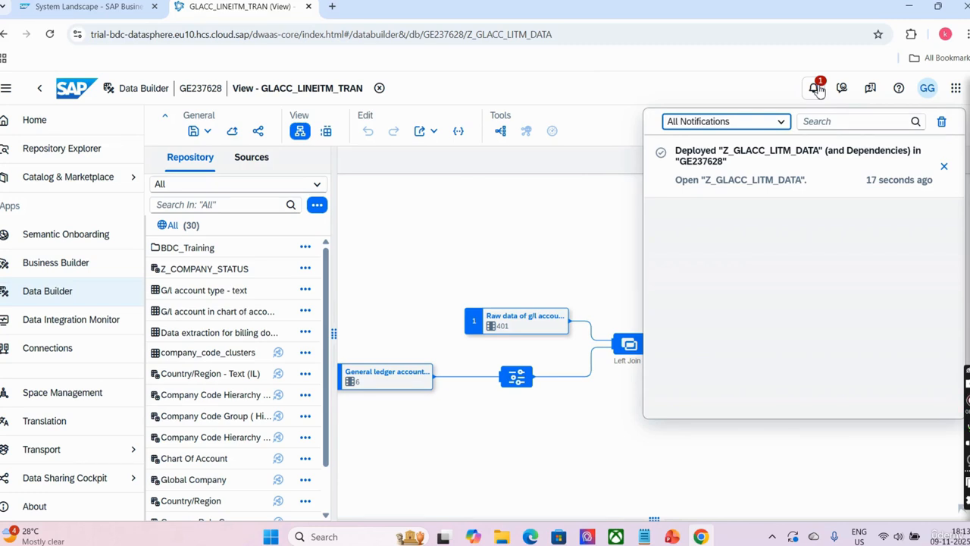
left_click(815, 88)
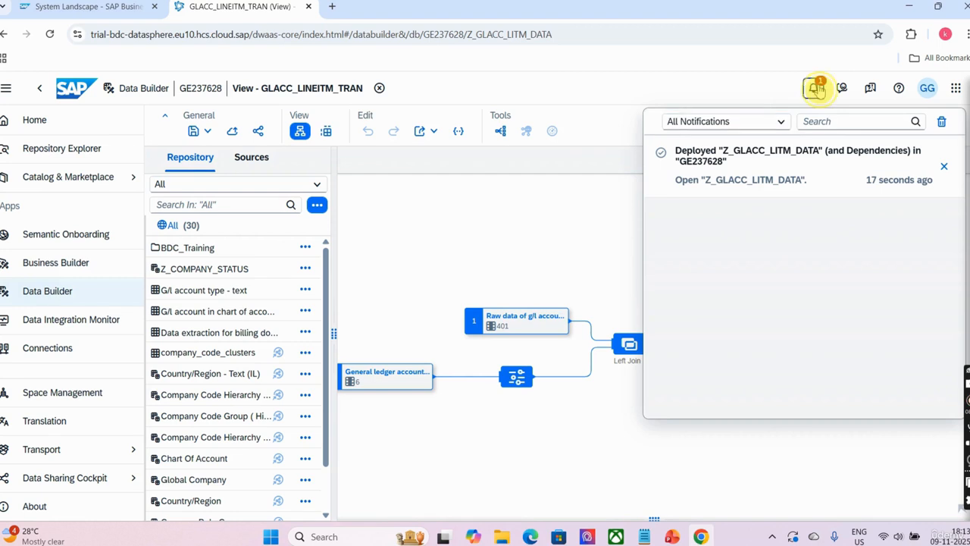
left_click(788, 340)
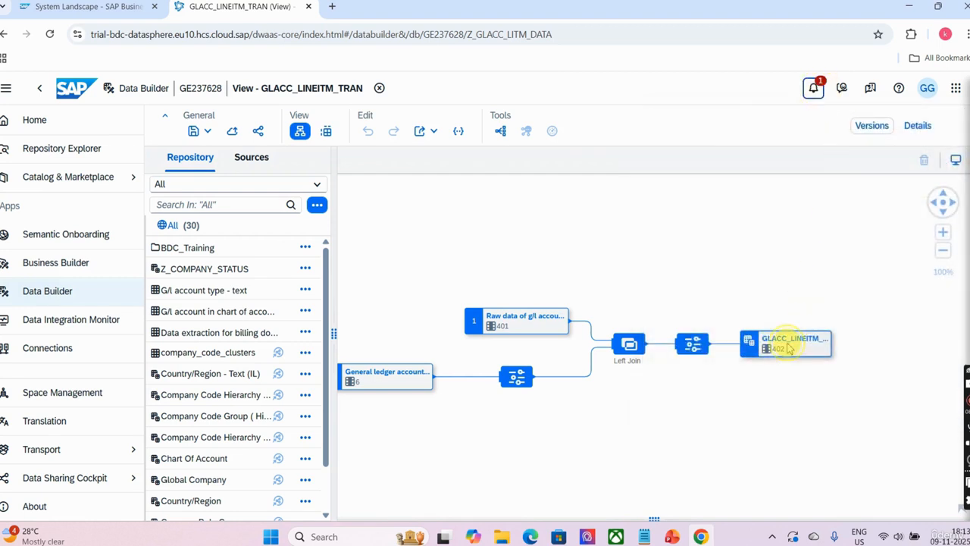
left_click(917, 126)
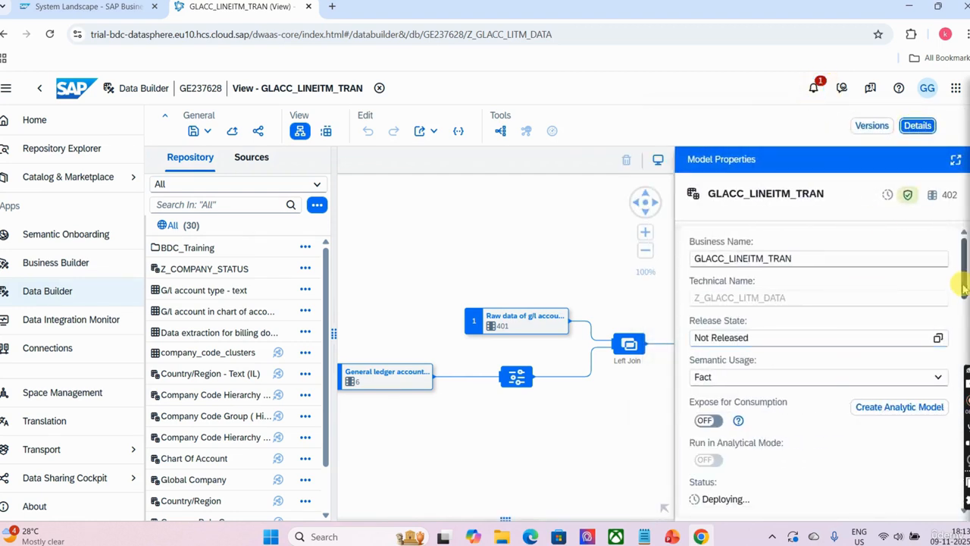
left_click_drag(964, 280, 964, 311)
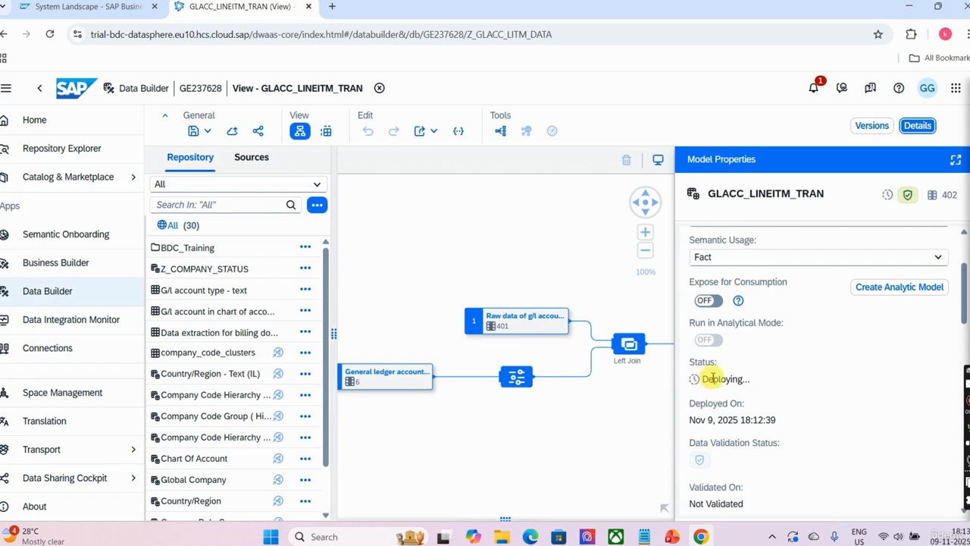
left_click_drag(701, 379, 764, 382)
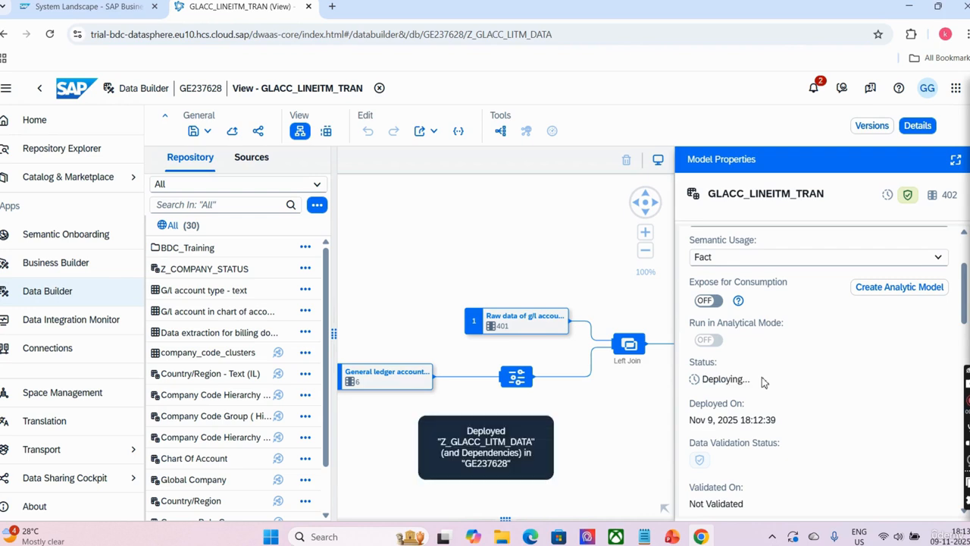
left_click(915, 125)
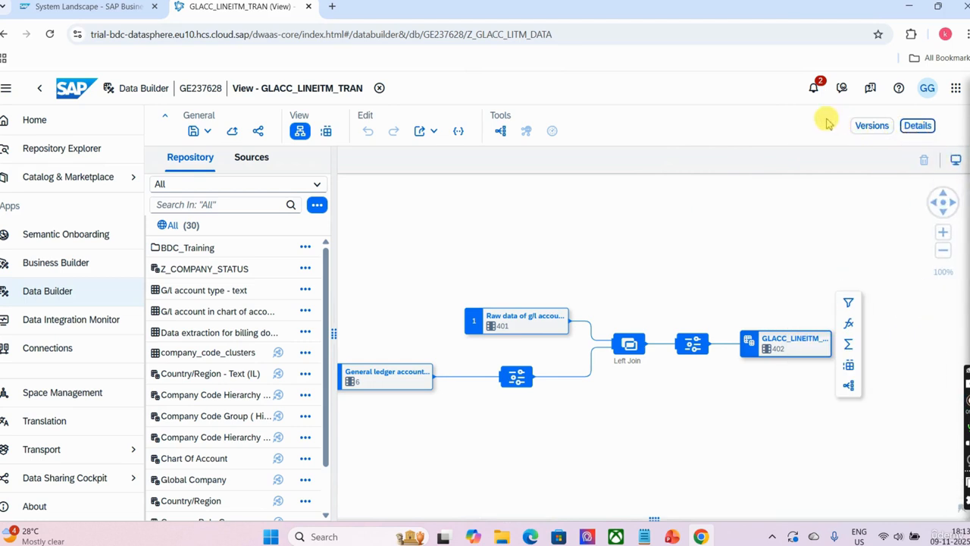
left_click(813, 90)
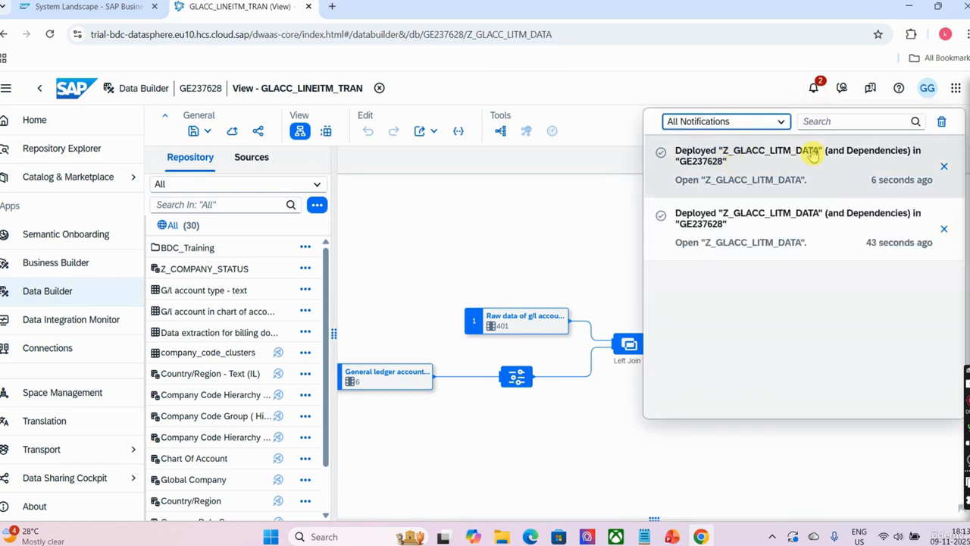
left_click(814, 88)
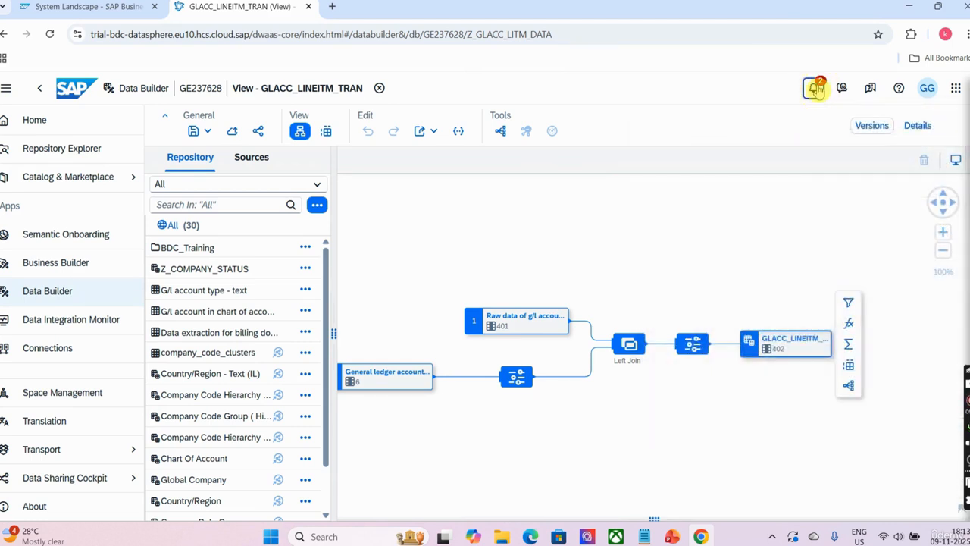
Preview the GLACC_LINEITM_TRAN view's data with only the G/l account number and G/l account name columns shown, and close the preview.
left_click(327, 132)
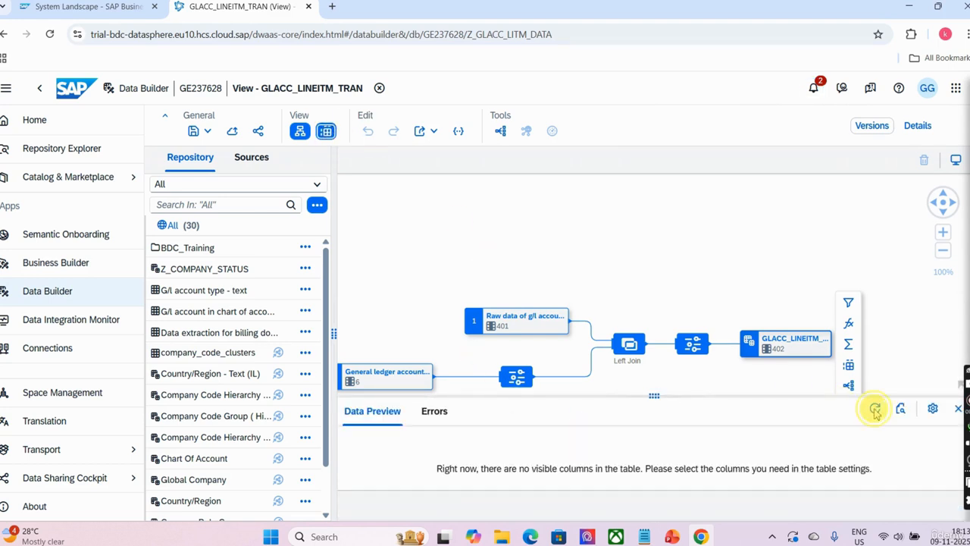
left_click(875, 409)
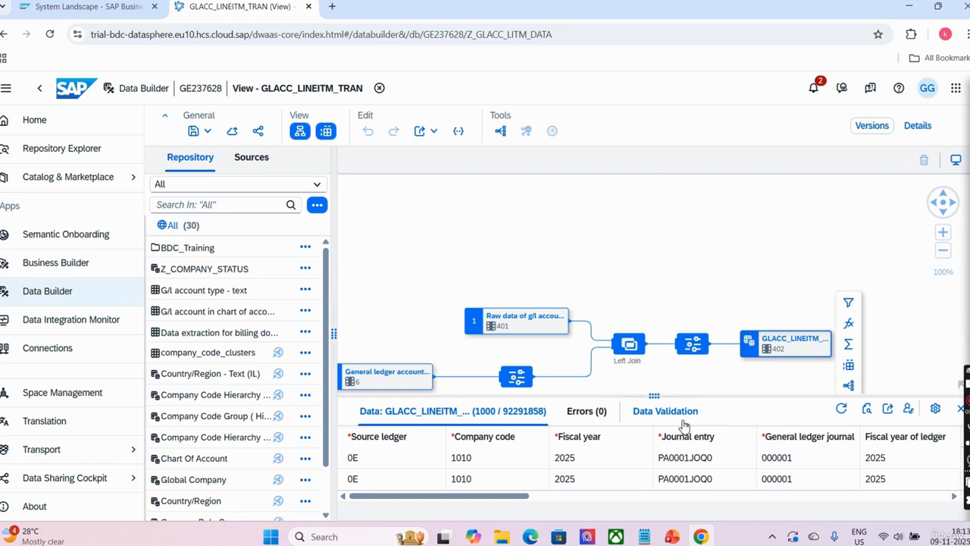
left_click(935, 408)
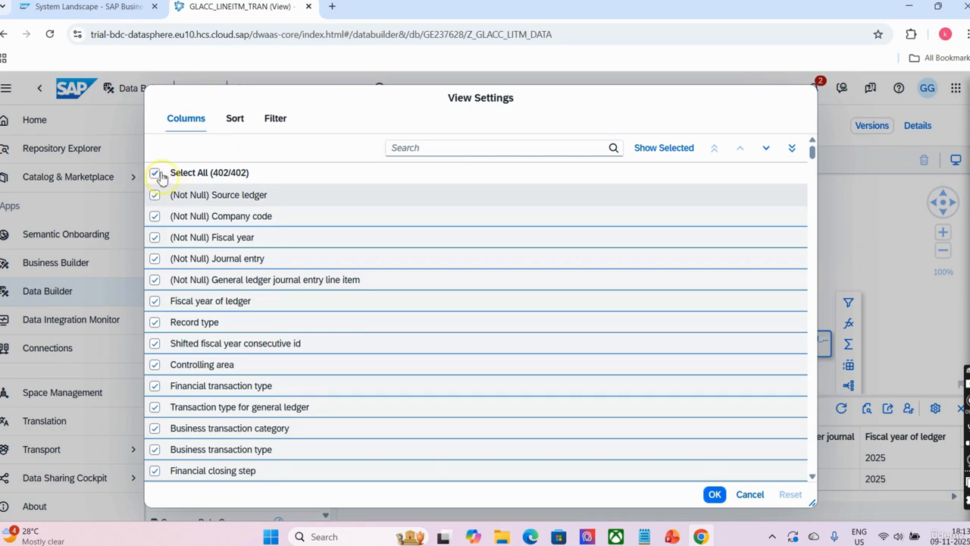
left_click(155, 173)
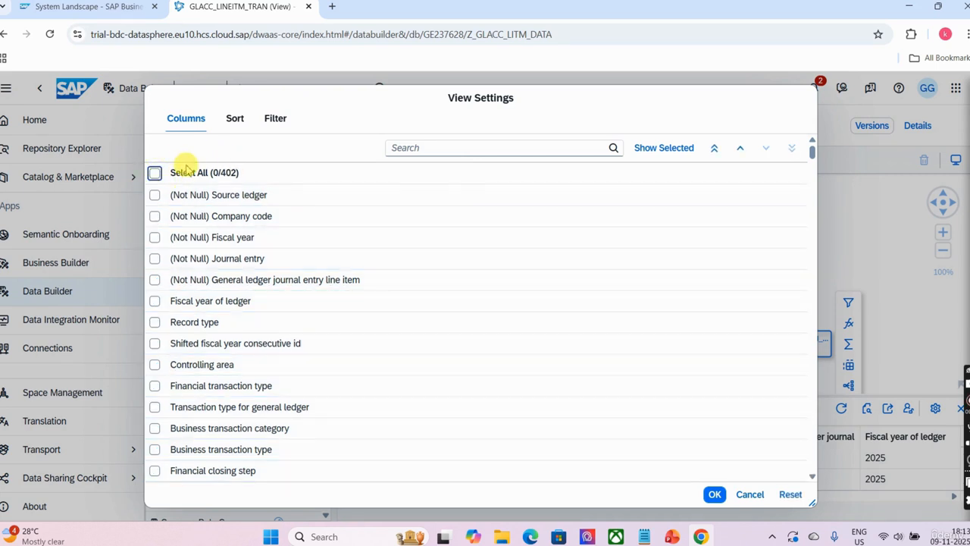
left_click(459, 152)
type("g/l")
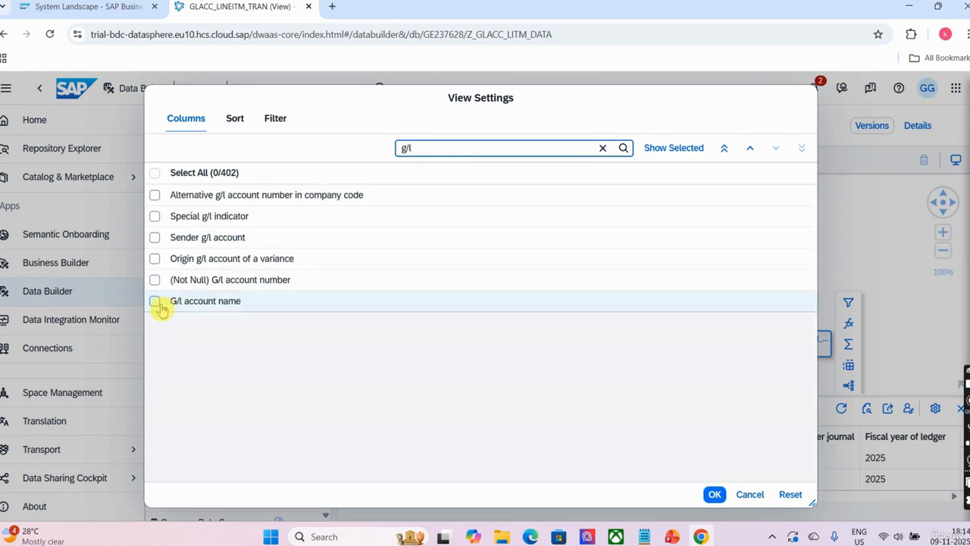
left_click(155, 301)
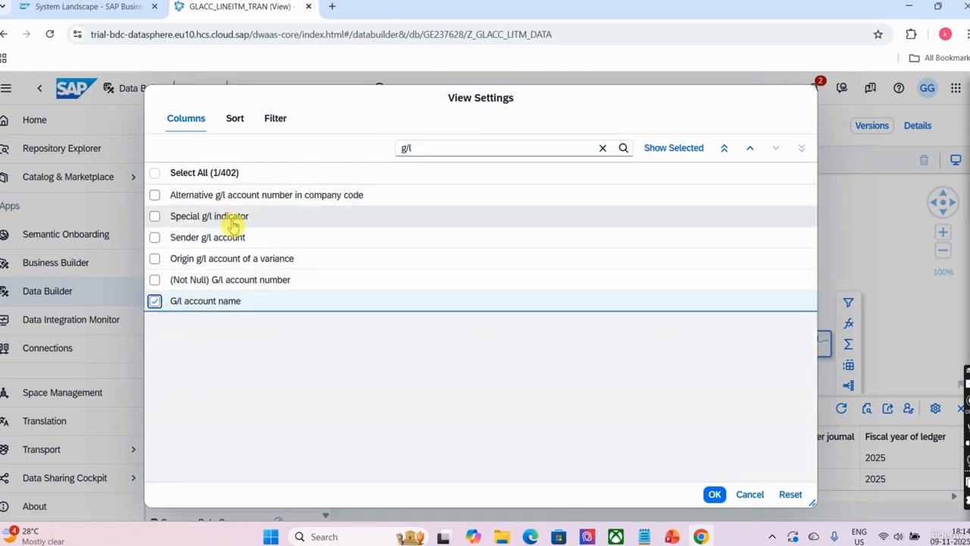
left_click(155, 280)
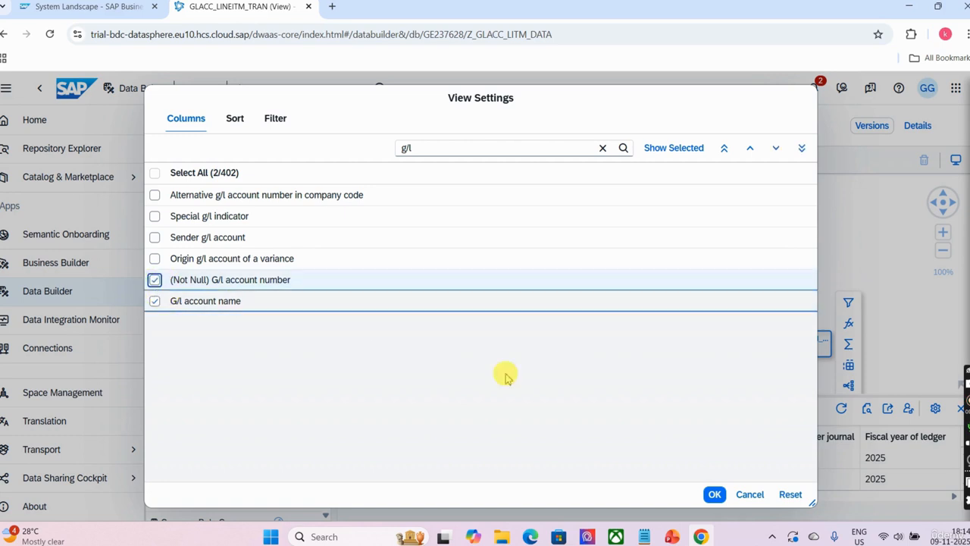
left_click(714, 494)
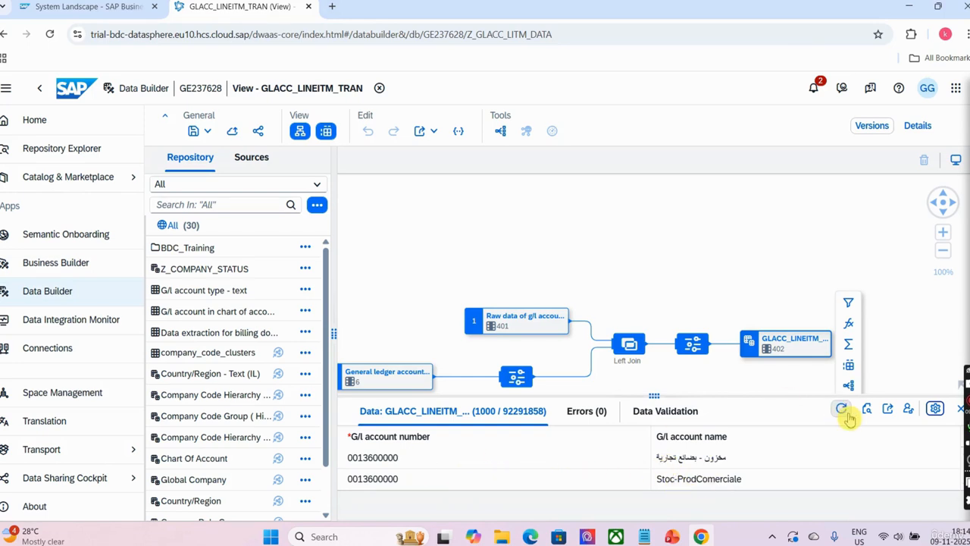
left_click(960, 409)
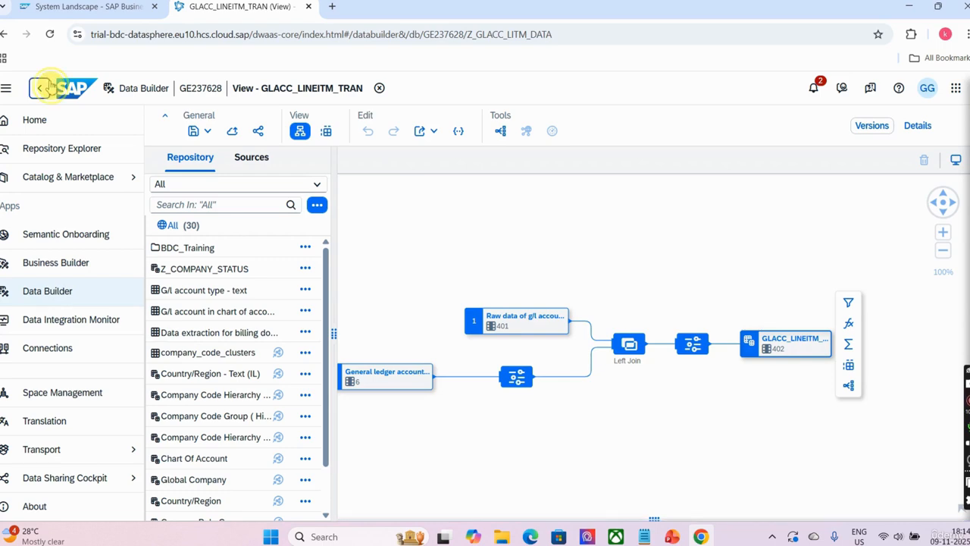
Leave the view editor, go to My Data Provider Profile in the Data Sharing Cockpit and start creating a data provider profile.
left_click(41, 88)
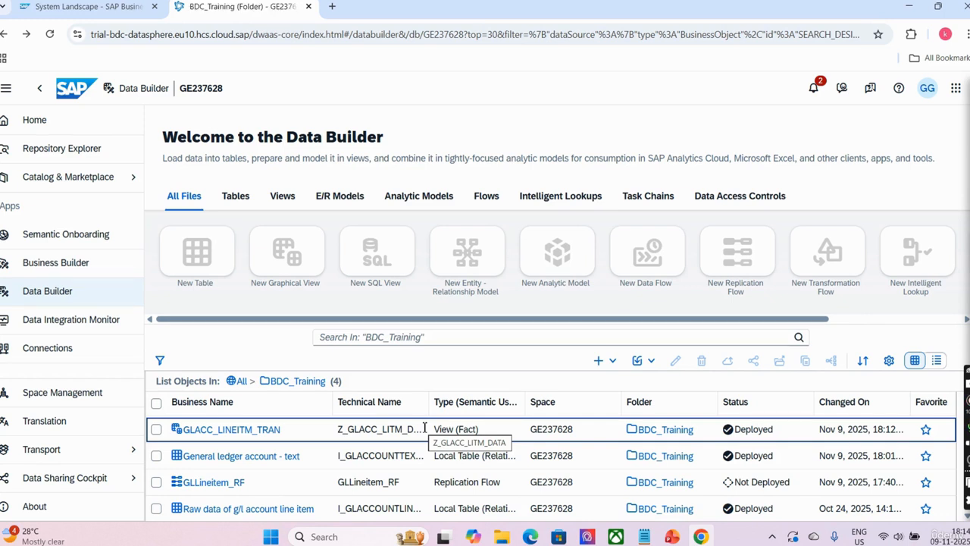
left_click(127, 476)
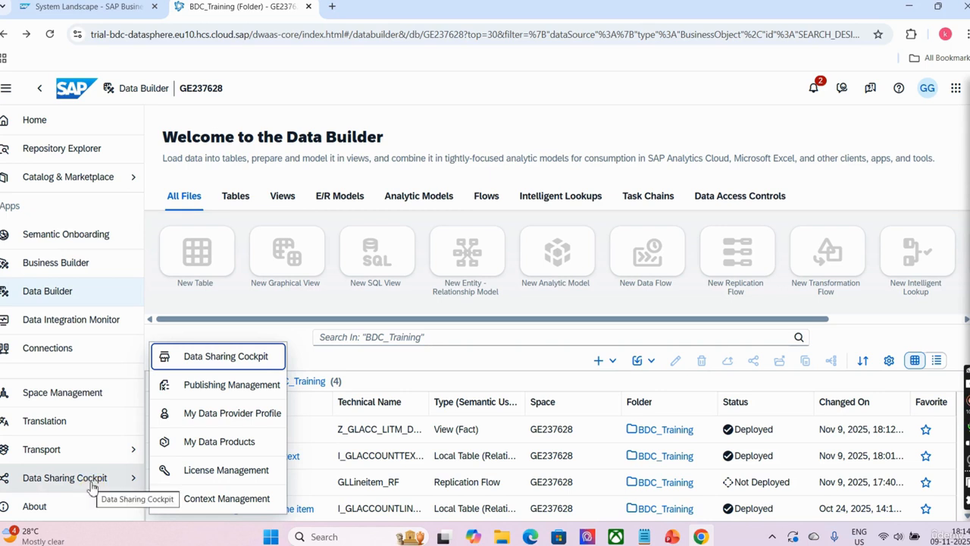
left_click(189, 425)
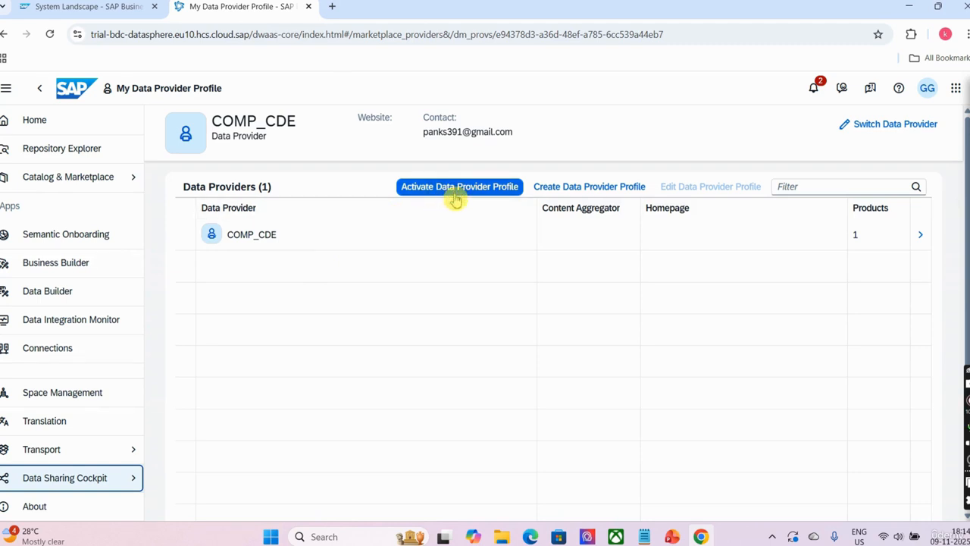
left_click(549, 190)
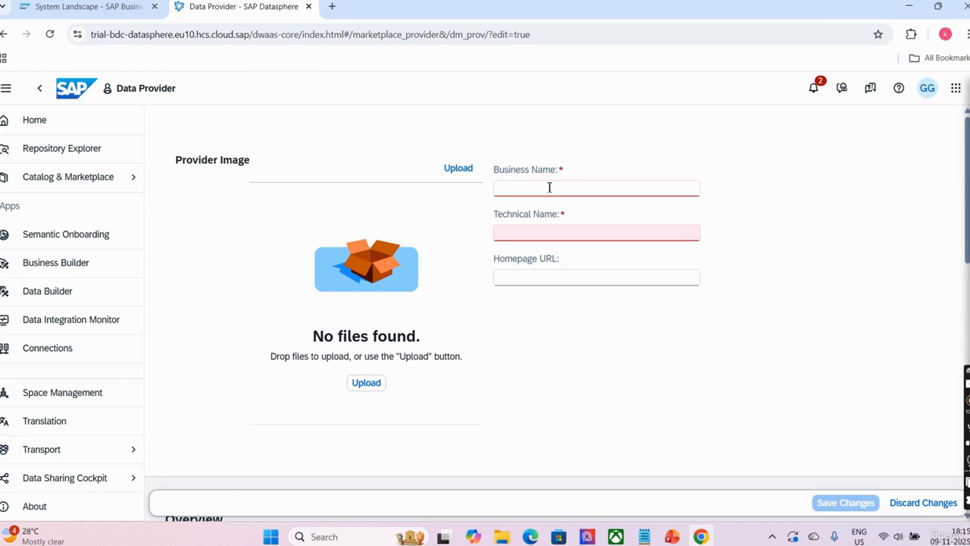
Set the data provider's business name to FI_DATA and its description to "FI Transaction data sharing".
left_click(550, 188)
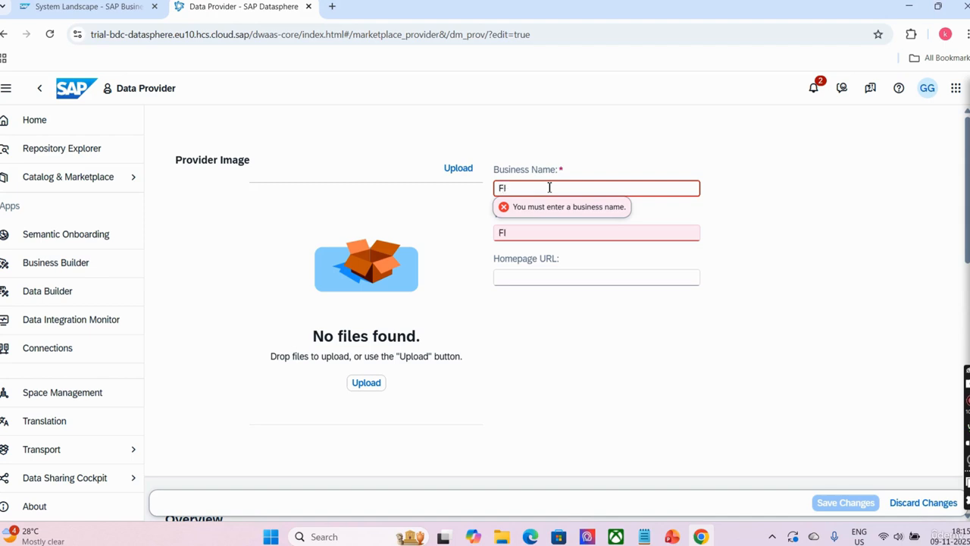
type("FI_DATA")
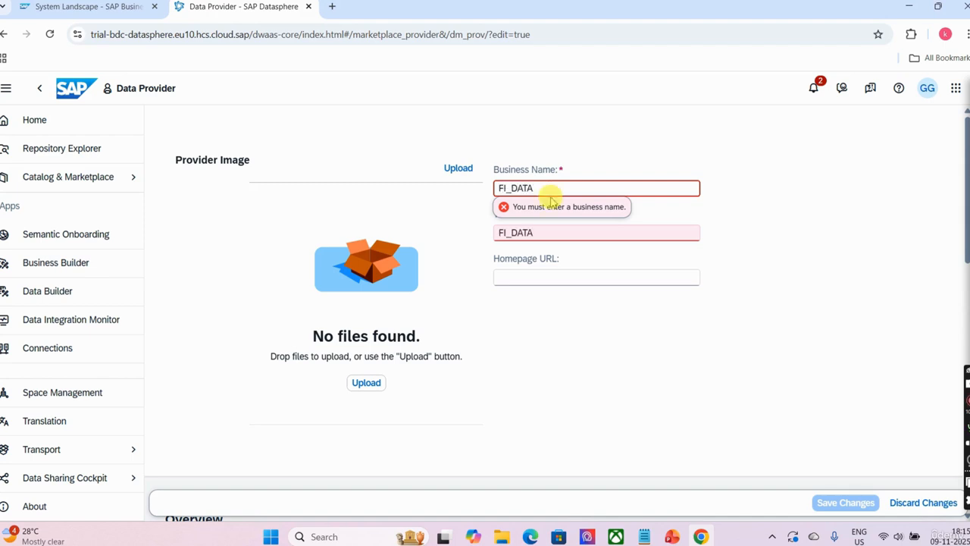
left_click(561, 315)
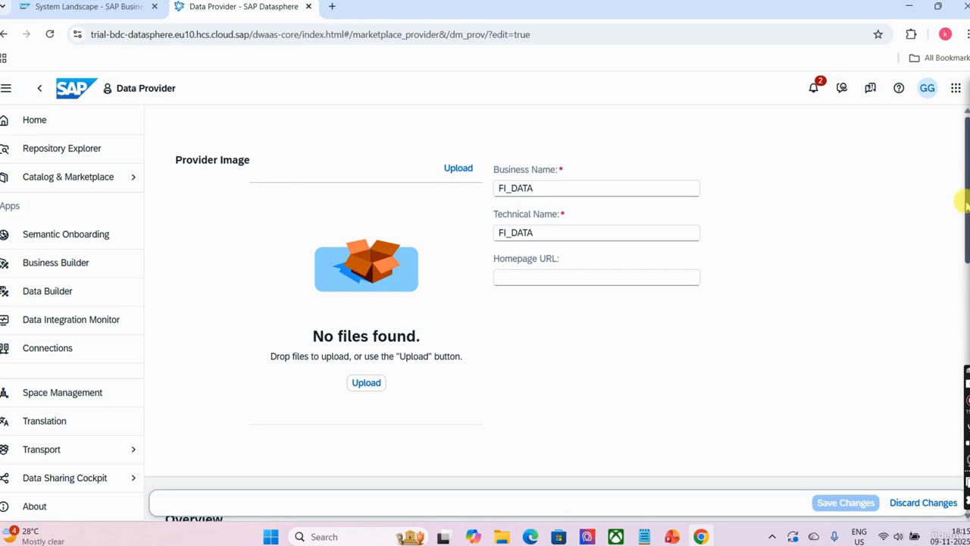
left_click_drag(963, 201, 939, 297)
left_click(278, 332)
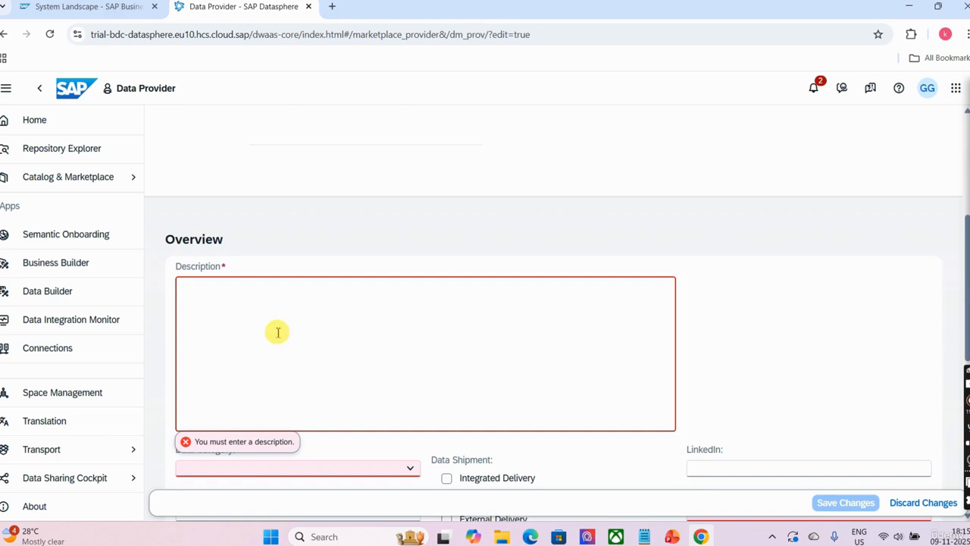
type("FI Transaction data sharing")
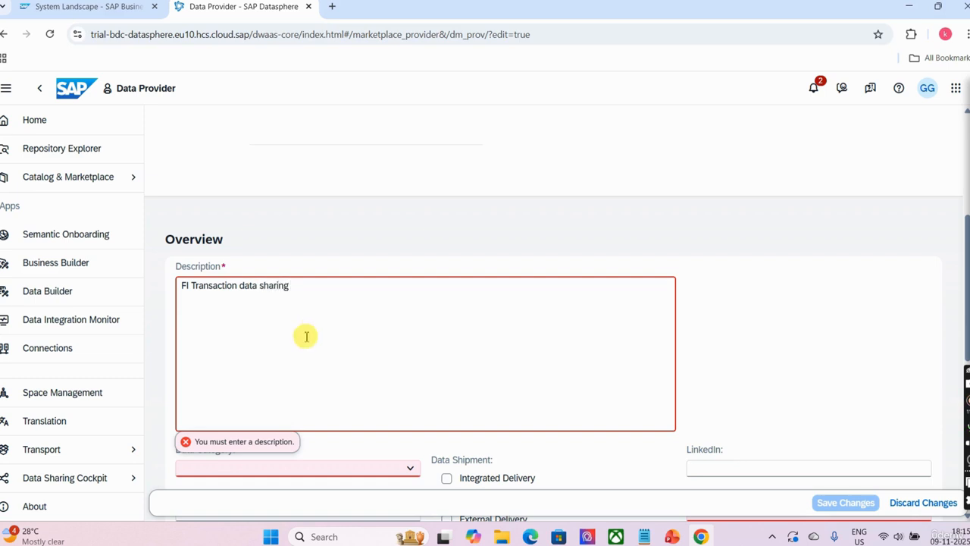
left_click(696, 376)
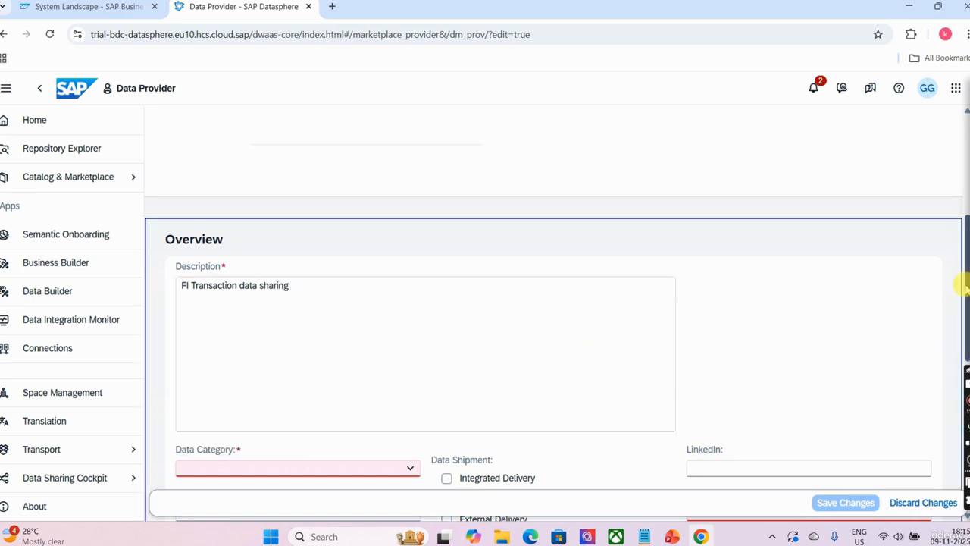
Assign the Finance & Economy Data category to the data provider profile.
scroll(963, 284, "down", 2)
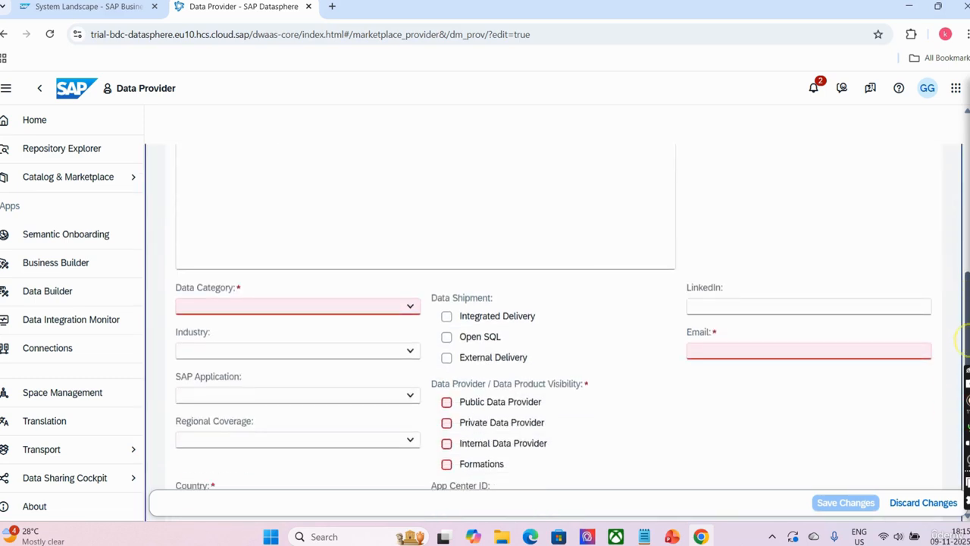
left_click(410, 308)
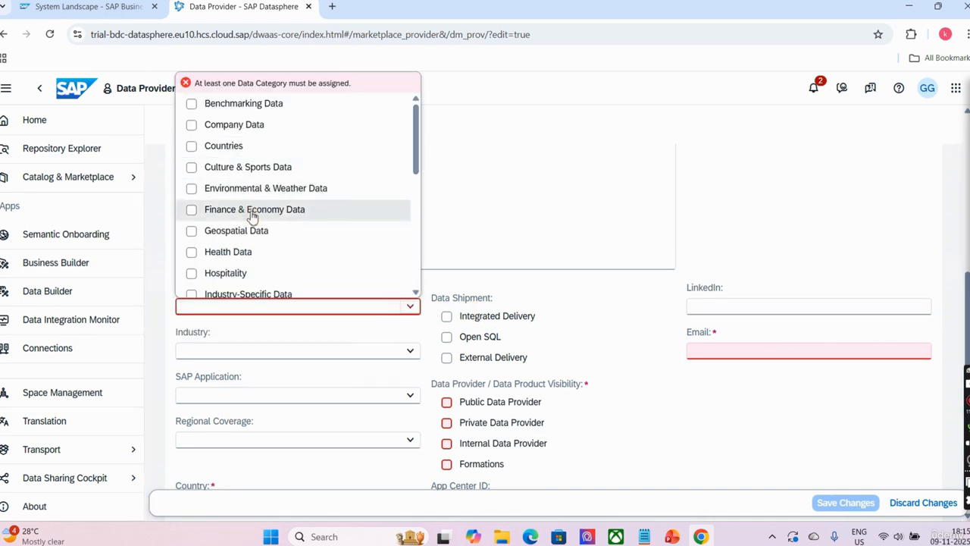
left_click_drag(413, 144, 394, 159)
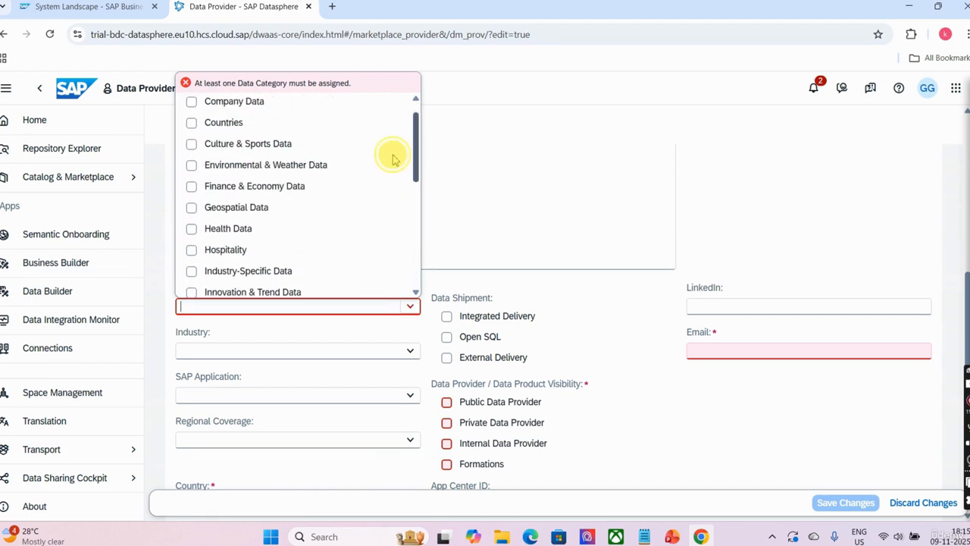
left_click(191, 188)
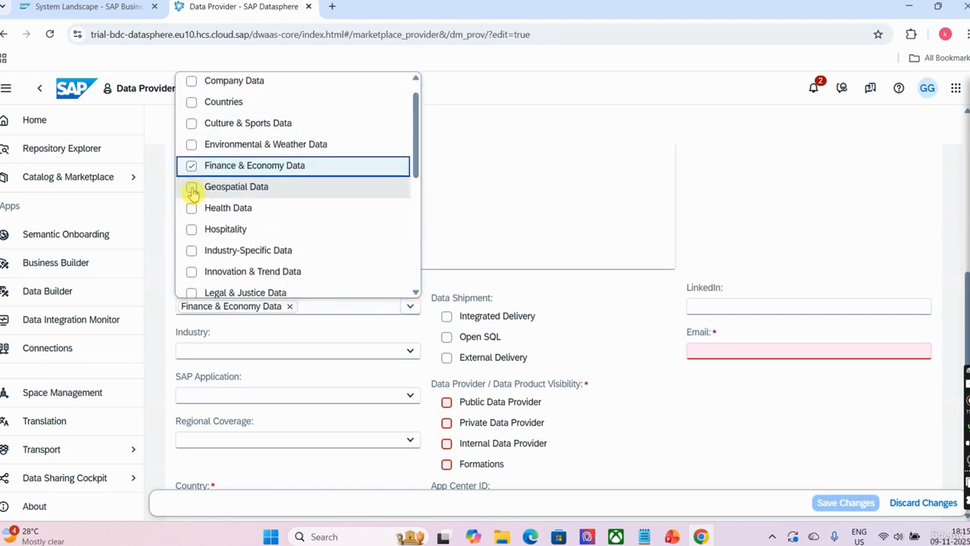
left_click(491, 272)
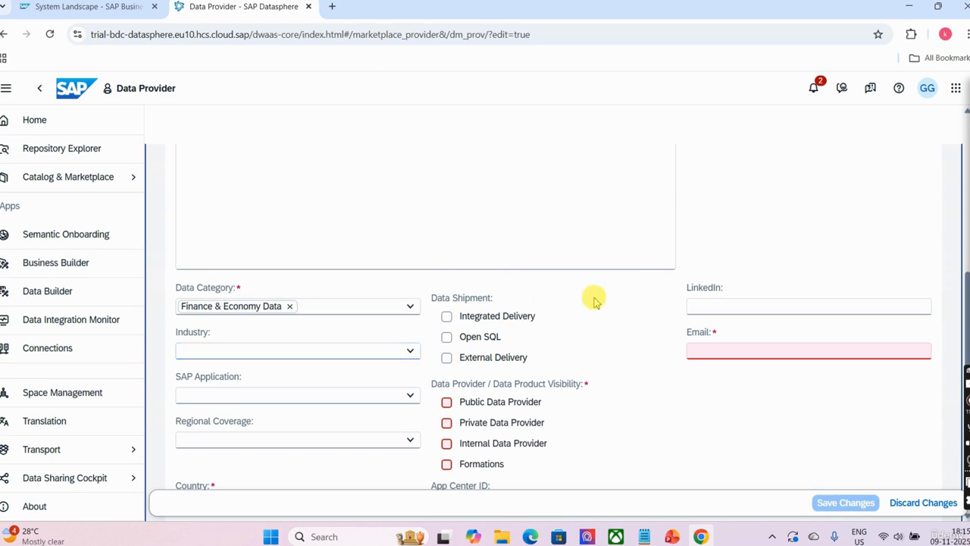
Set the data provider's industry to All Industries and fill in the contact e-mail.
left_click(409, 352)
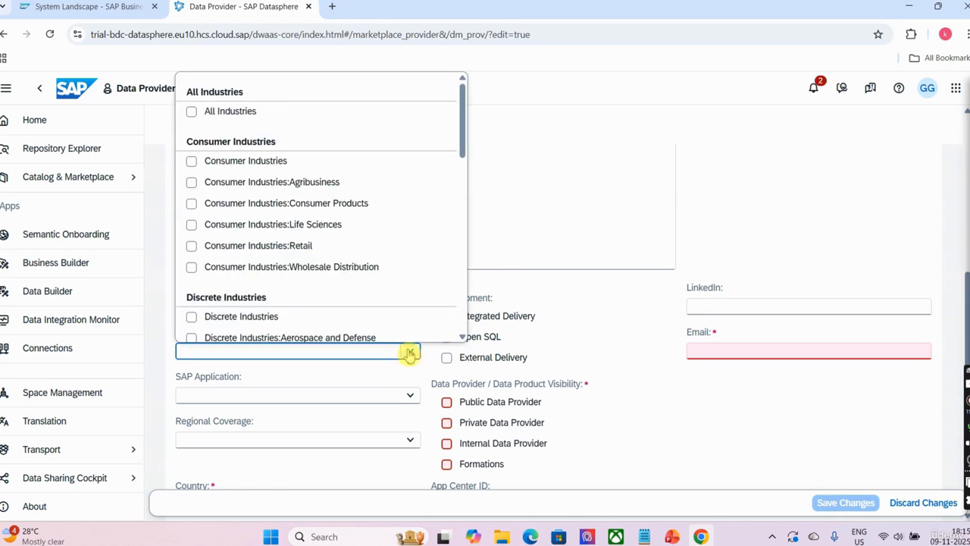
left_click_drag(461, 123, 461, 94)
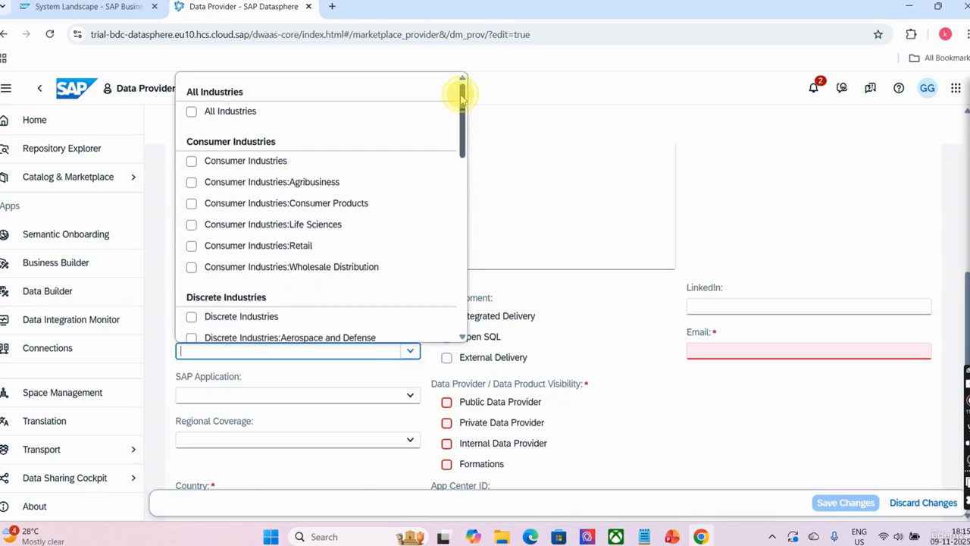
left_click(194, 115)
left_click(621, 159)
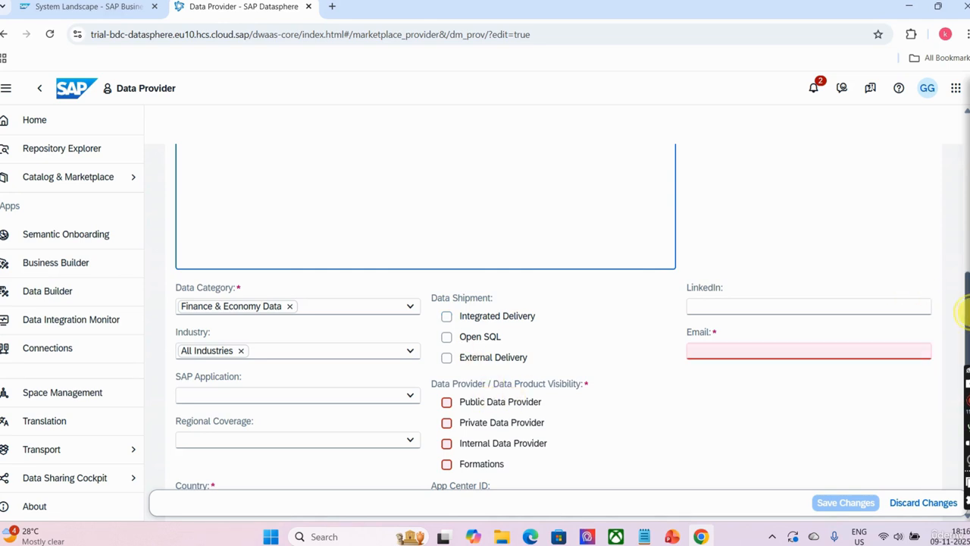
scroll(967, 310, "down", 1)
left_click(763, 307)
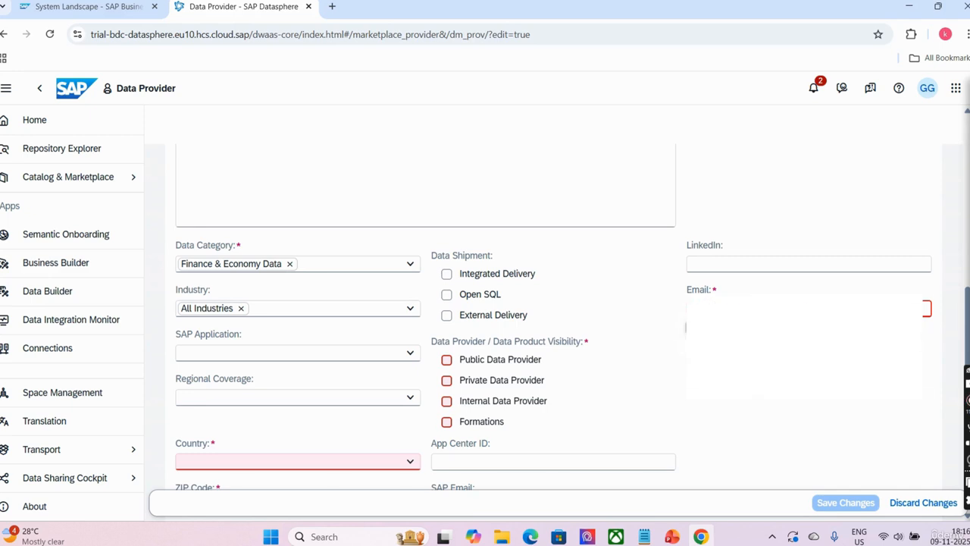
left_click(411, 353)
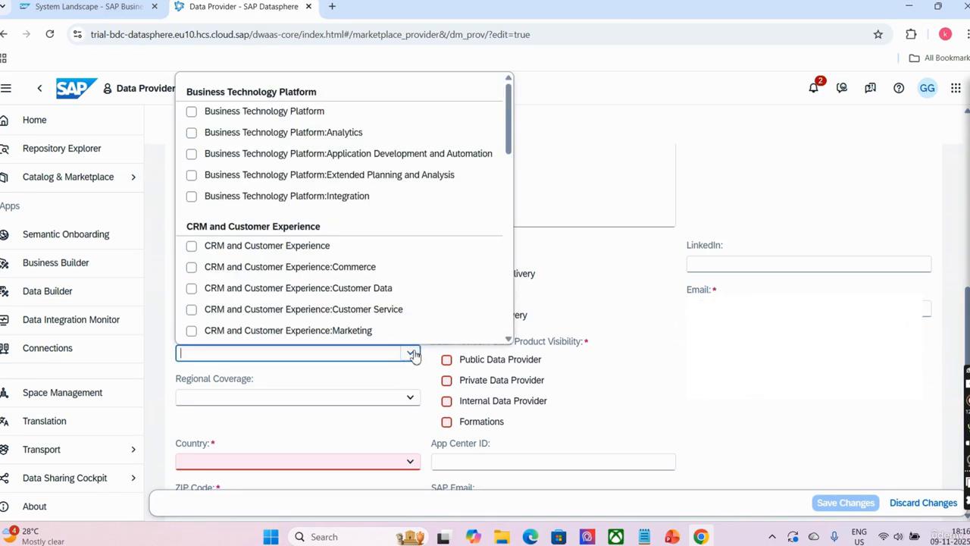
left_click(411, 353)
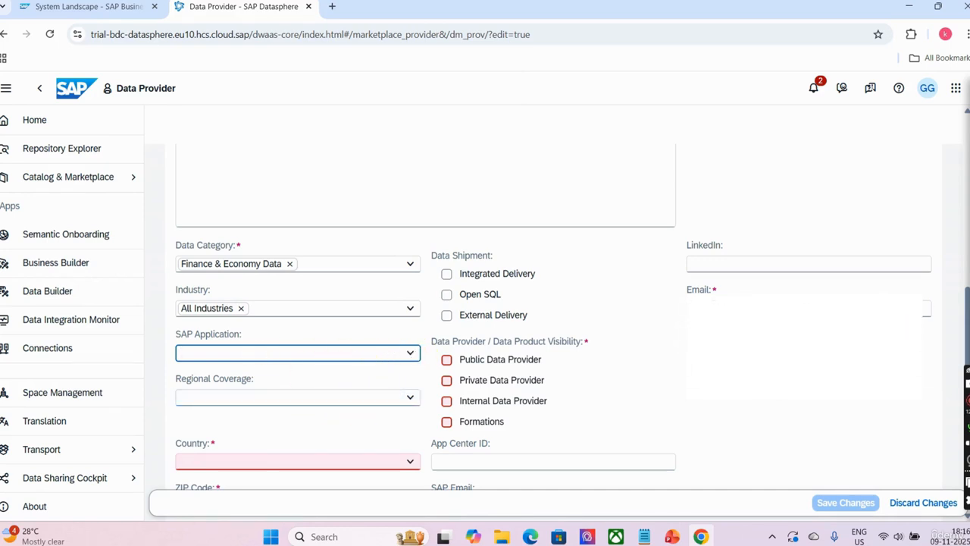
scroll(959, 321, "down", 1)
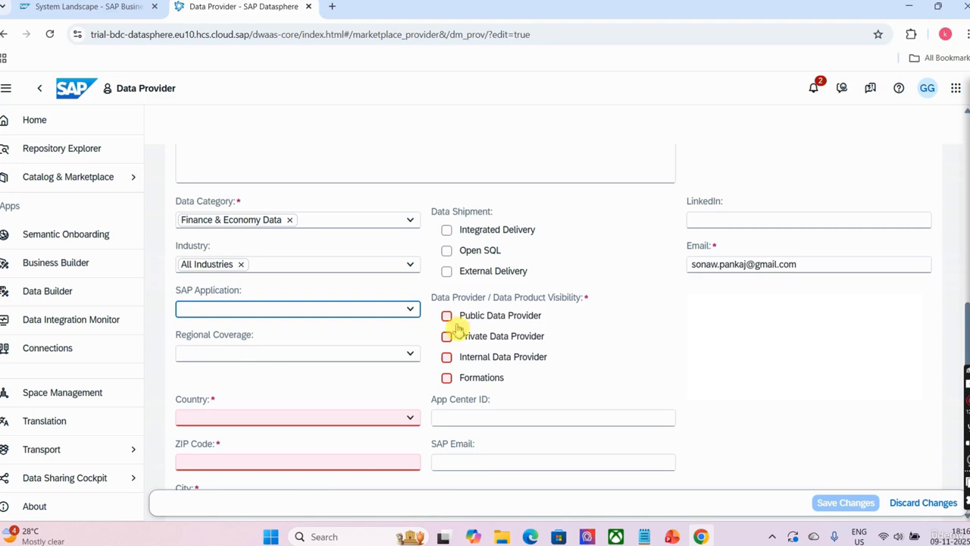
left_click(409, 356)
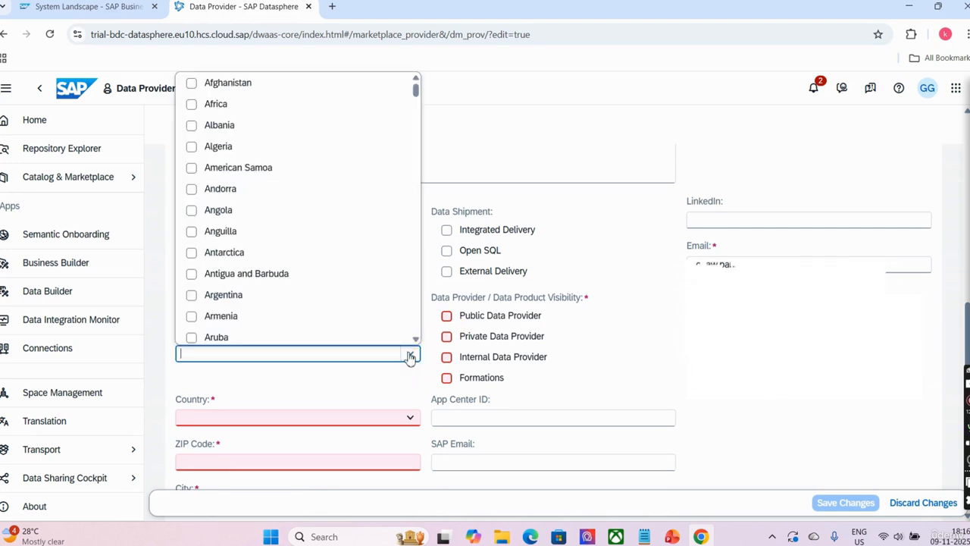
left_click(551, 390)
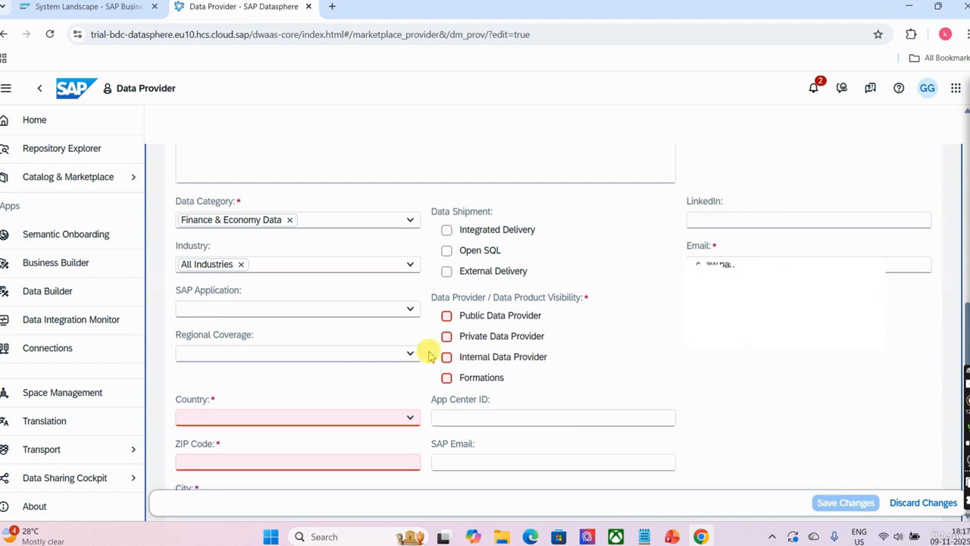
Set the data provider's visibility to Internal Data Provider and its country to India.
left_click(447, 361)
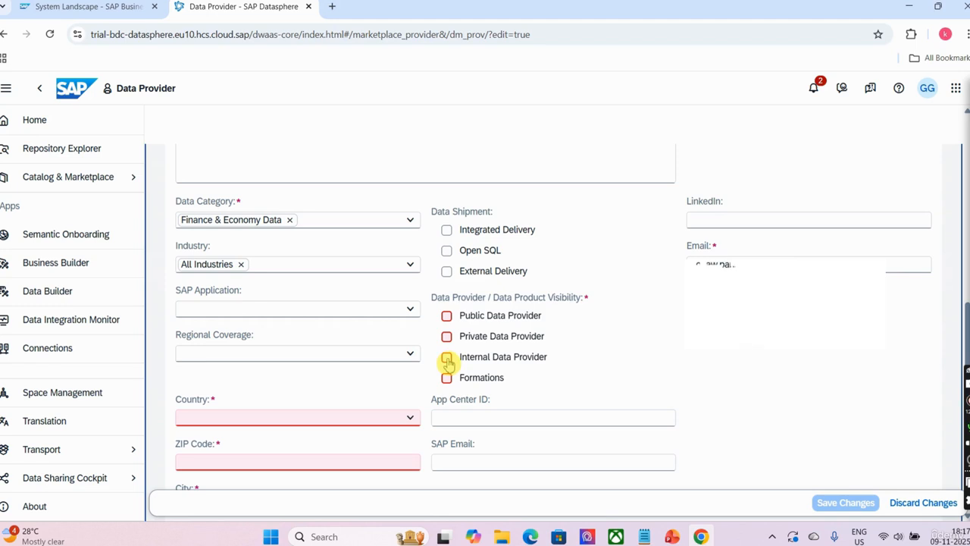
left_click(447, 361)
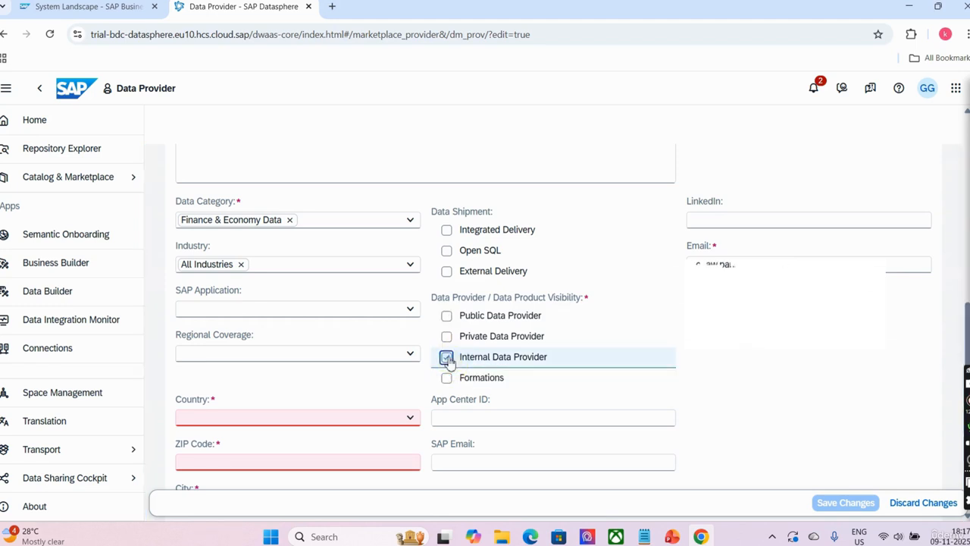
left_click(410, 419)
type("Indonesia")
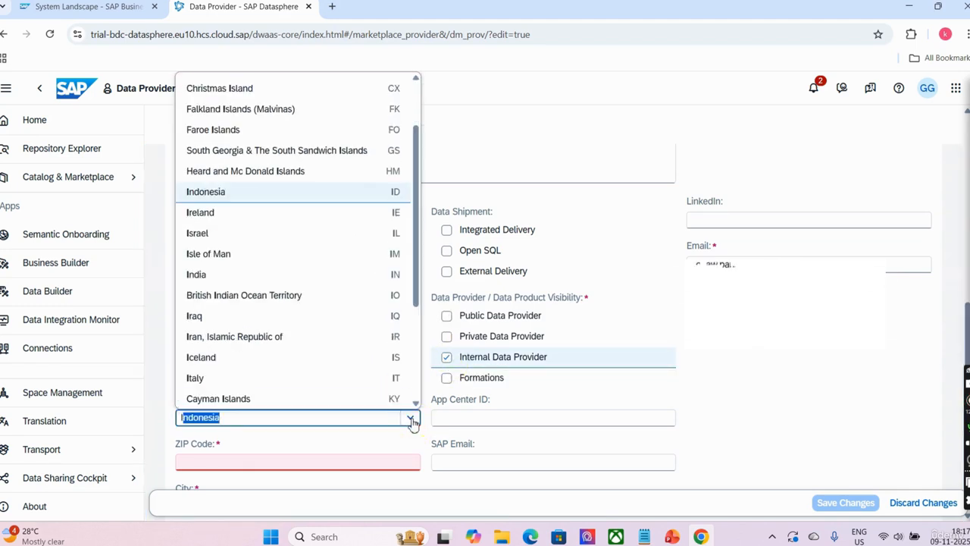
left_click(261, 459)
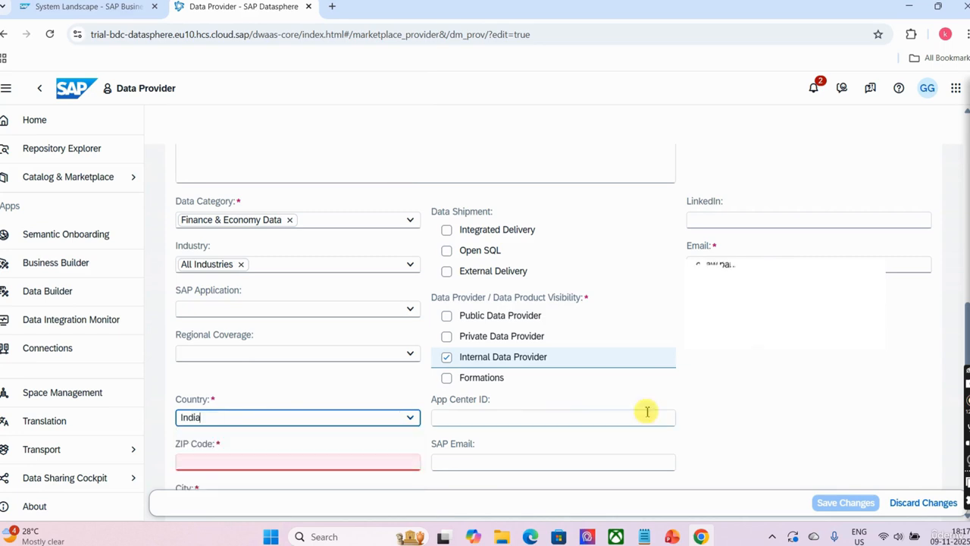
Fill in the data provider's ZIP code, city and first address.
scroll(964, 314, "down", 2)
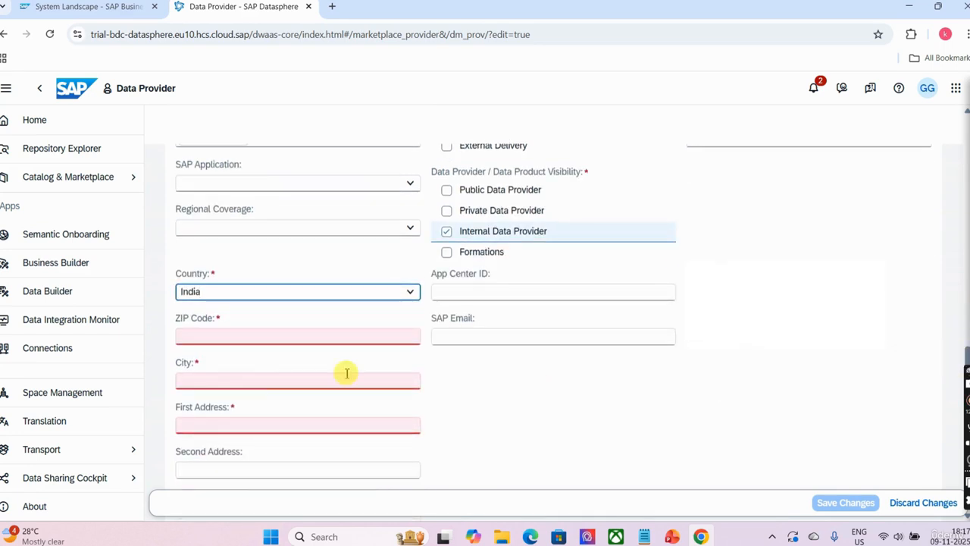
left_click(225, 337)
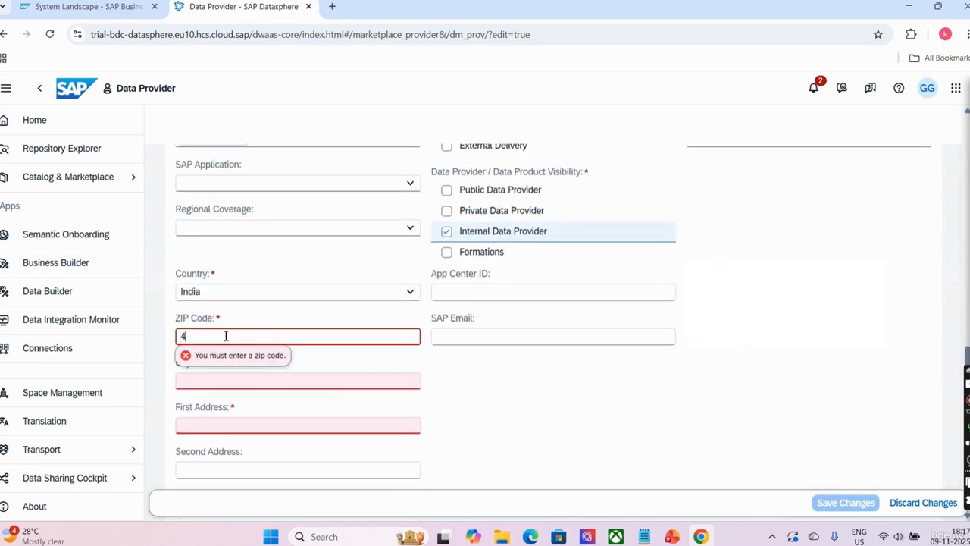
left_click(239, 379)
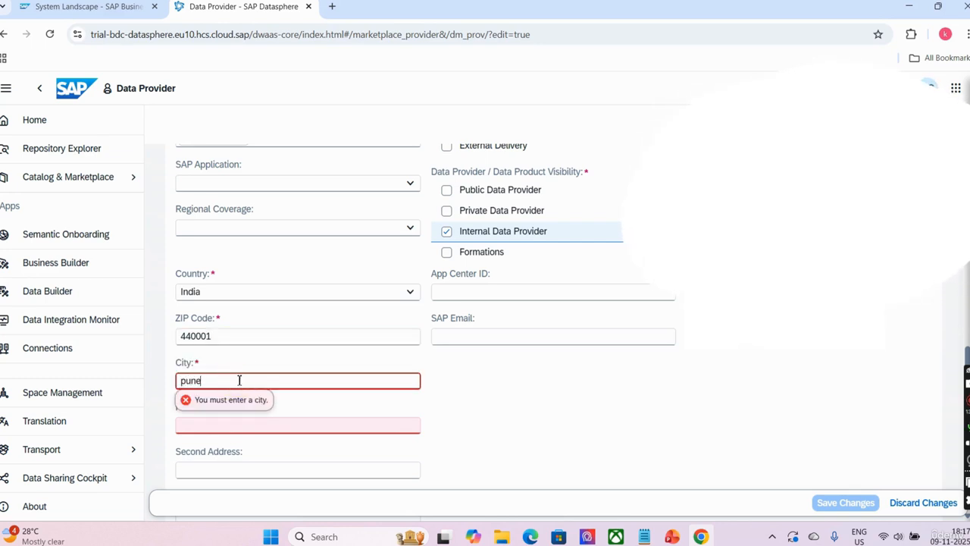
type("pune")
left_click(257, 423)
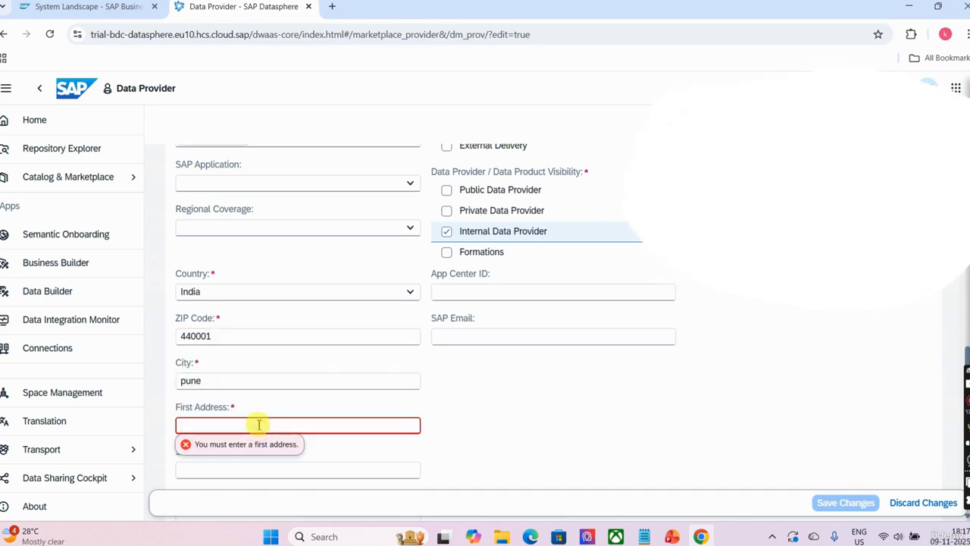
type("pune")
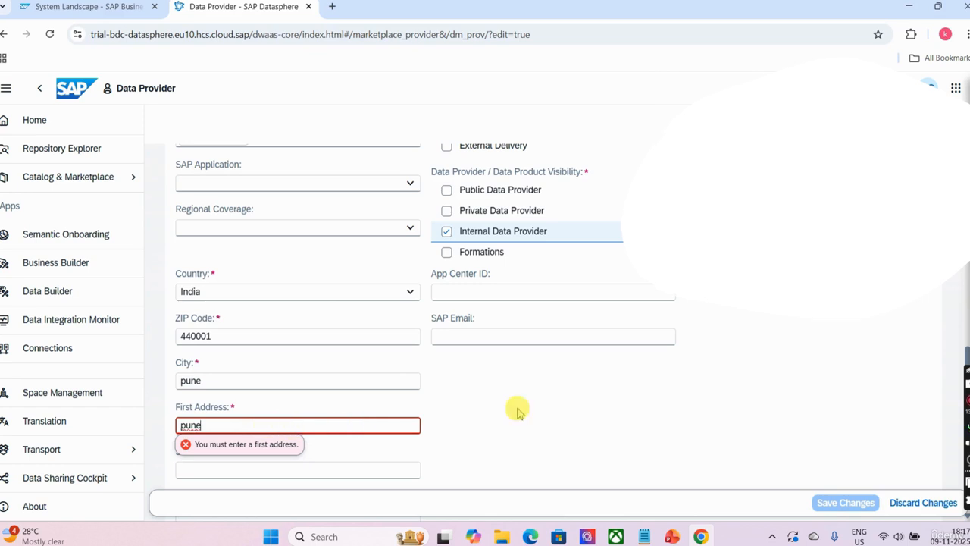
left_click(645, 430)
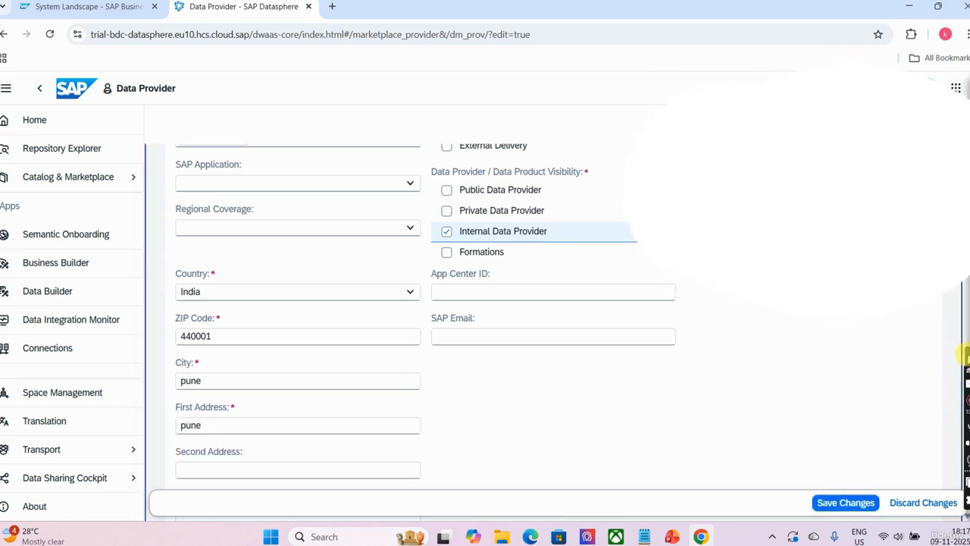
Save the completed FI_DATA data provider profile and confirm saving all changes.
scroll(959, 342, "up", 2)
scroll(959, 342, "down", 1)
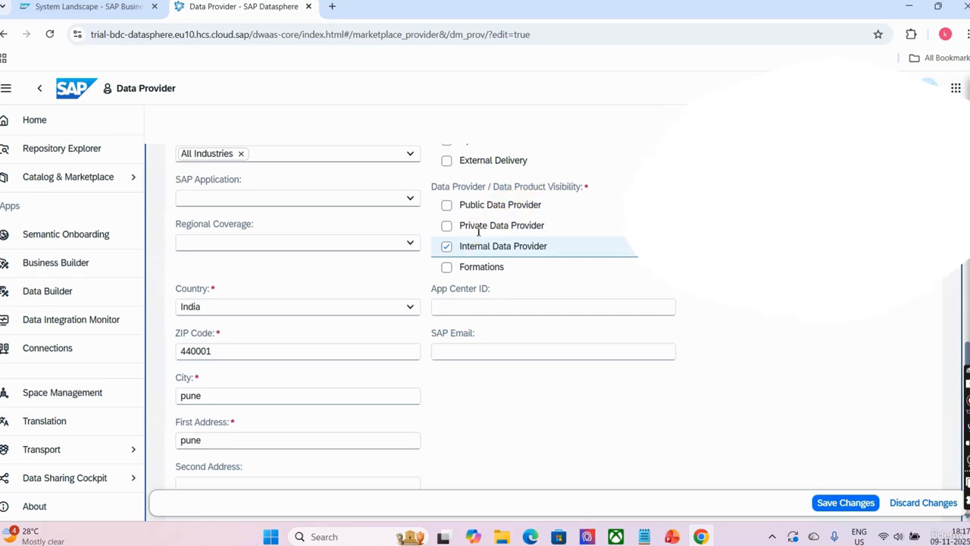
left_click(833, 504)
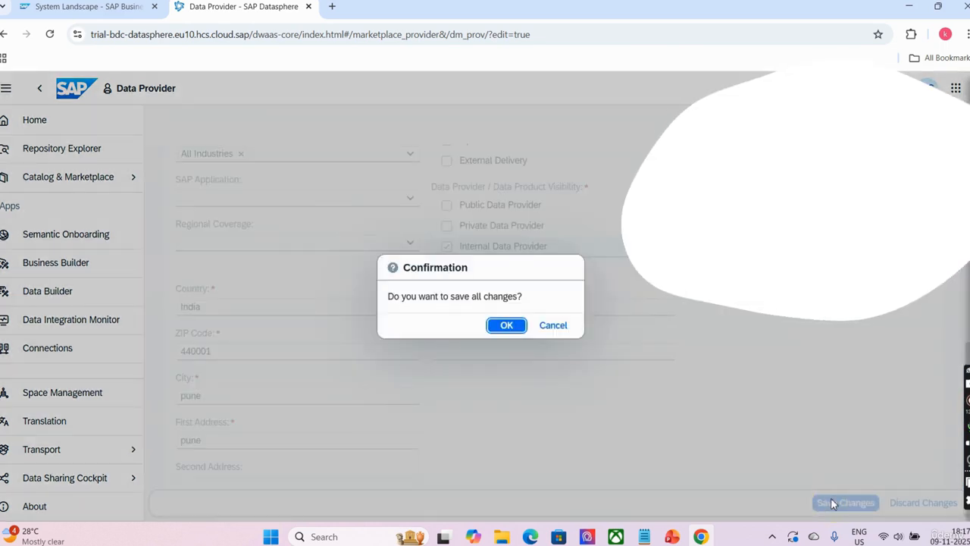
left_click(506, 325)
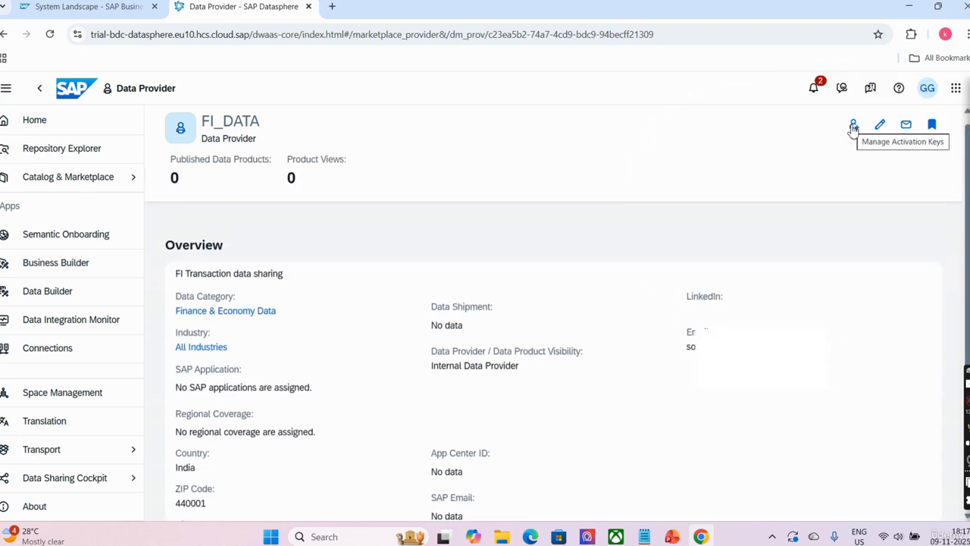
left_click(853, 126)
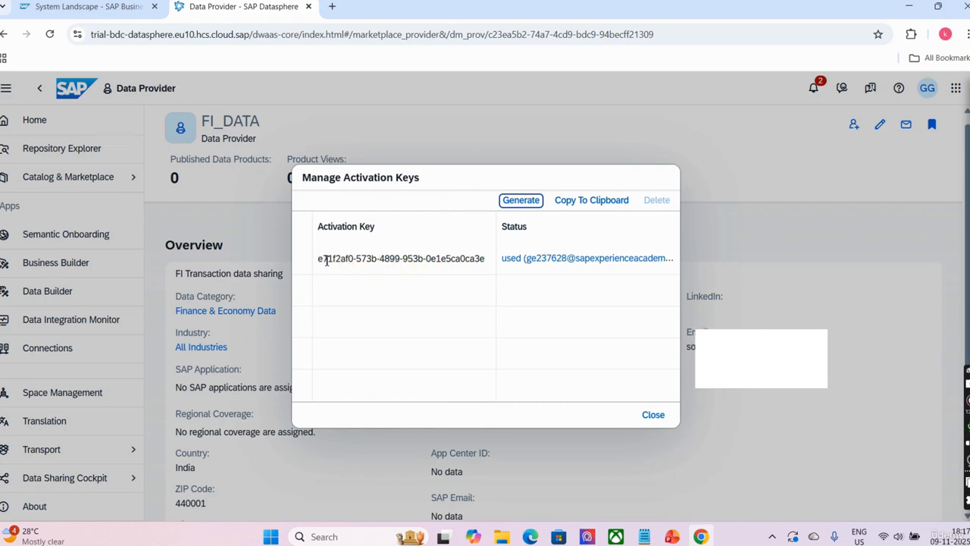
left_click(520, 201)
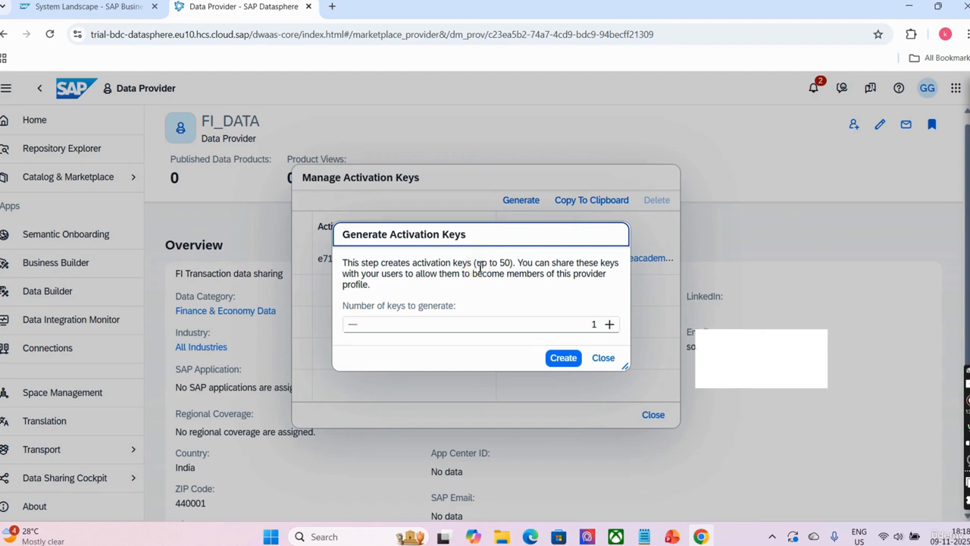
left_click(609, 325)
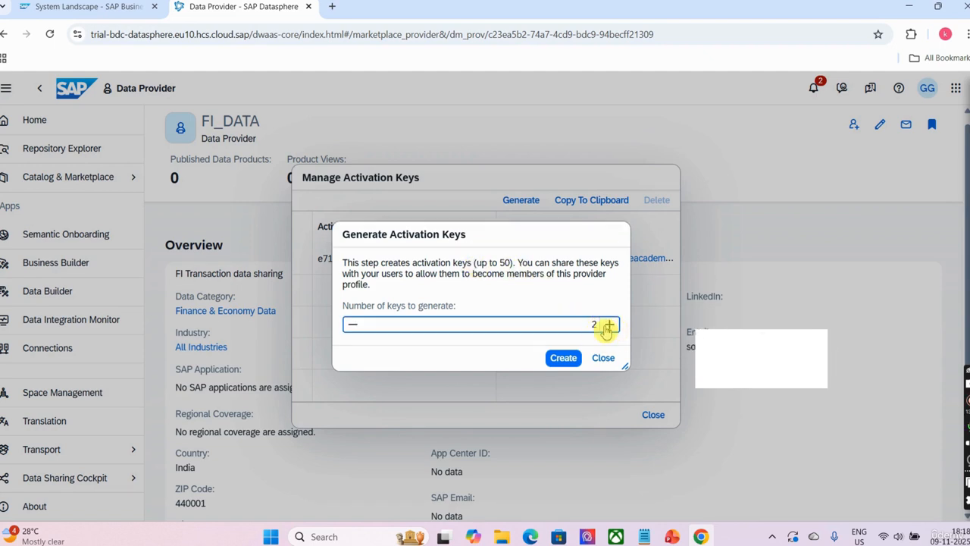
left_click(608, 325)
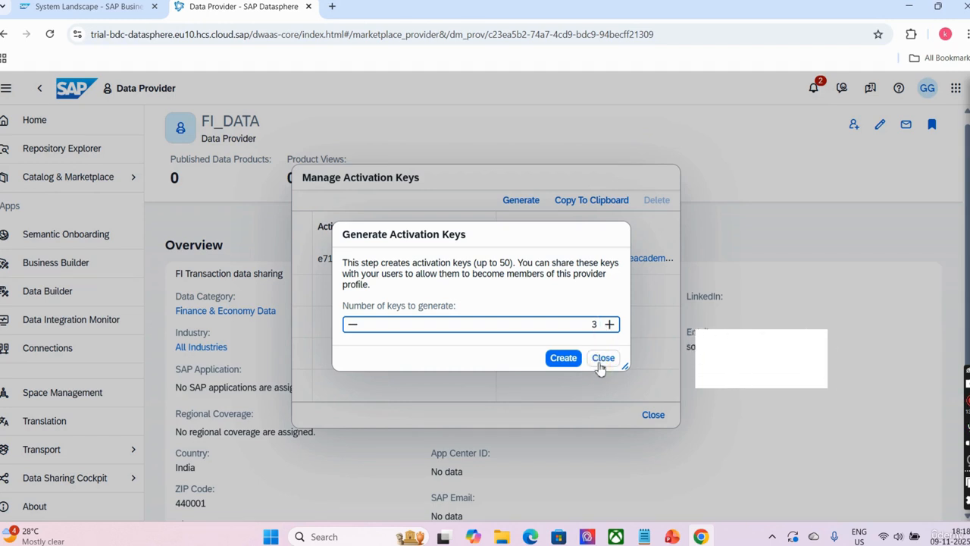
left_click(601, 361)
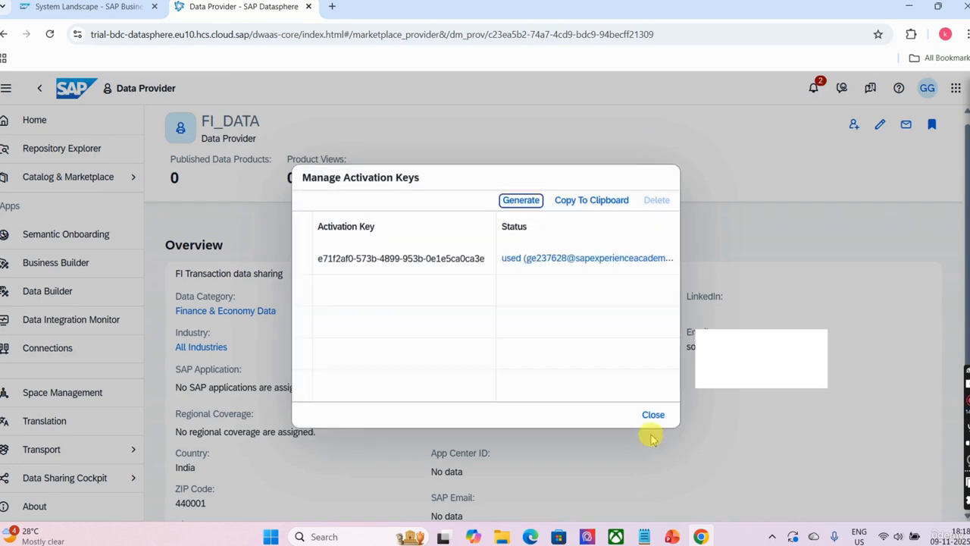
left_click(651, 415)
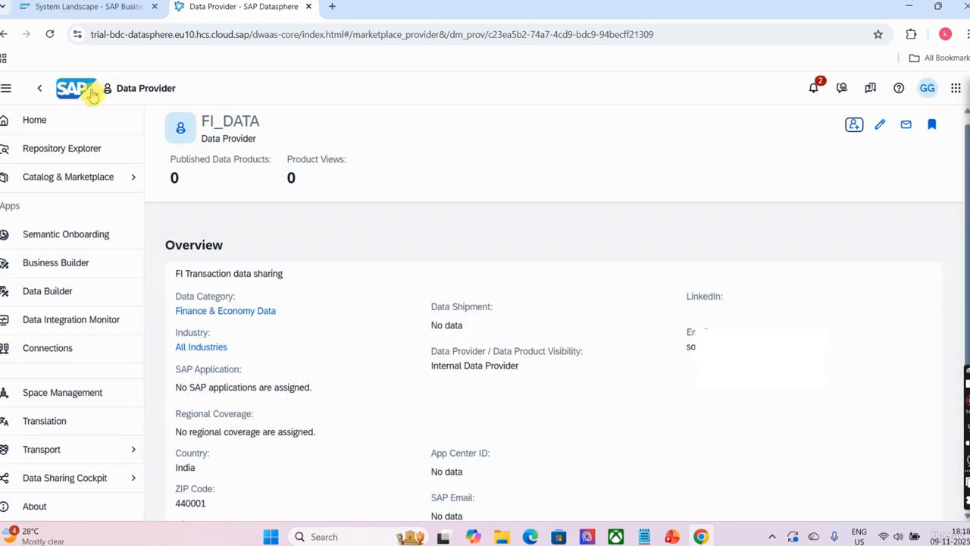
left_click(41, 90)
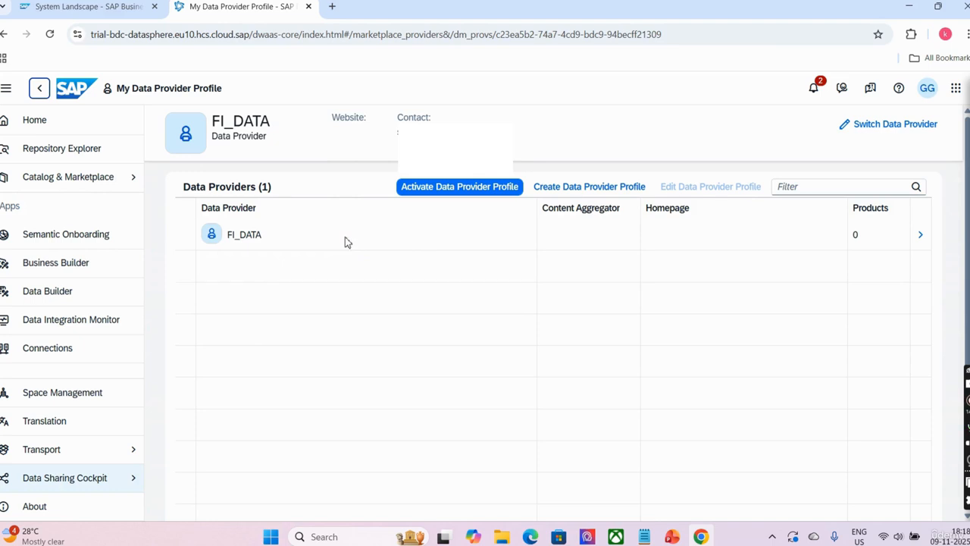
left_click(429, 191)
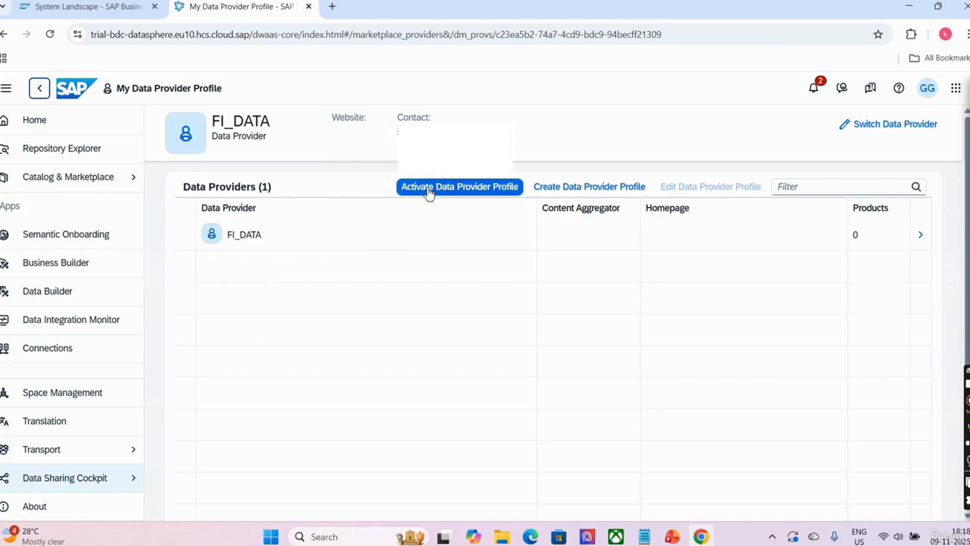
left_click(455, 191)
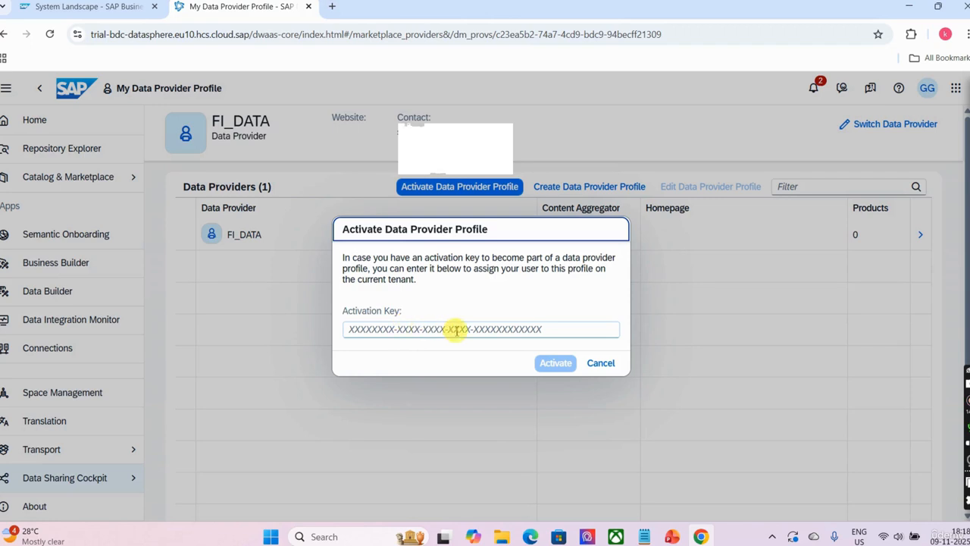
left_click(598, 363)
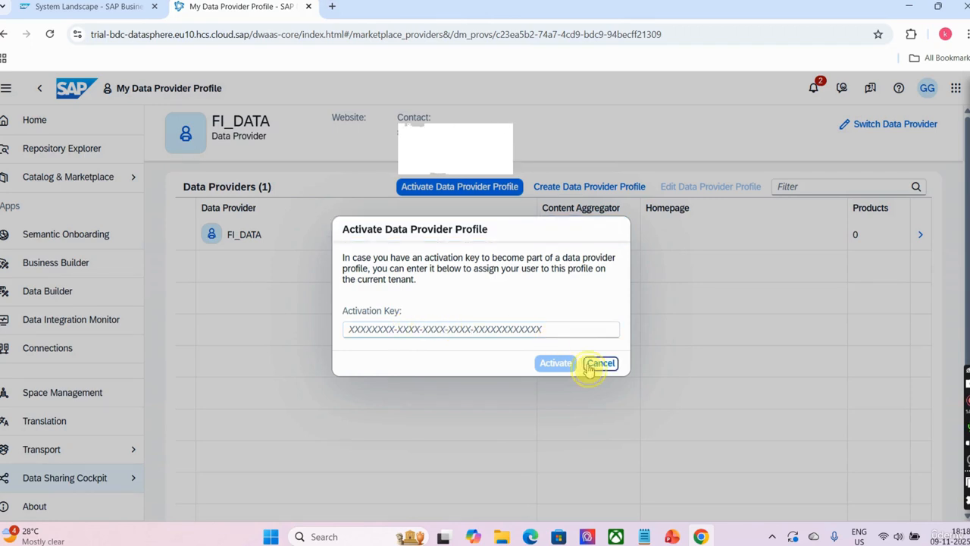
Go to My Data Products in the Data Sharing Cockpit and start creating a new data product for FI_DATA.
left_click(97, 487)
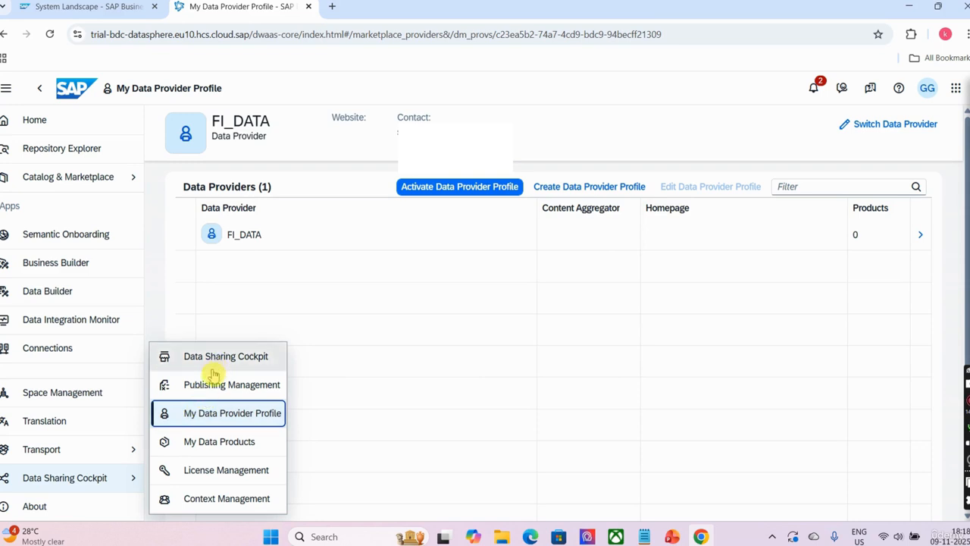
left_click(210, 441)
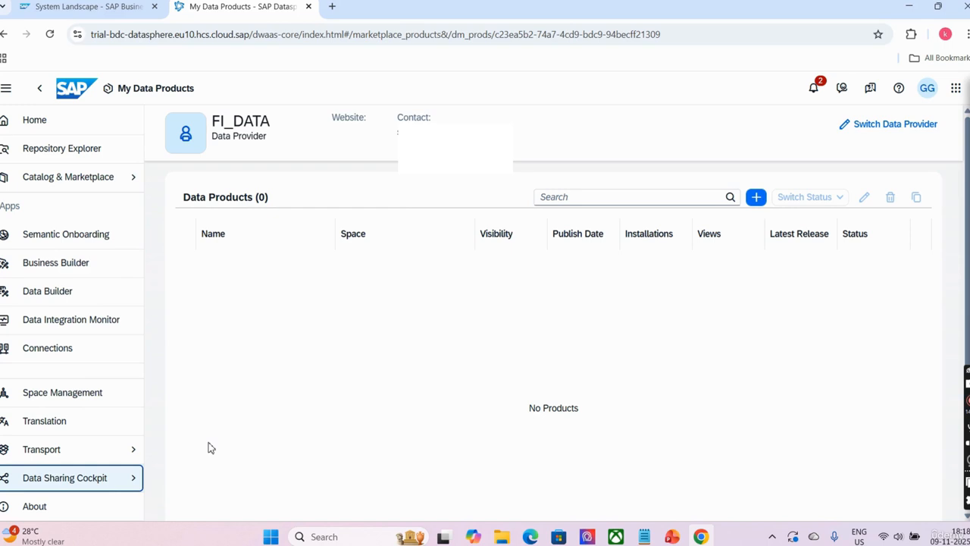
left_click(751, 199)
left_click(757, 198)
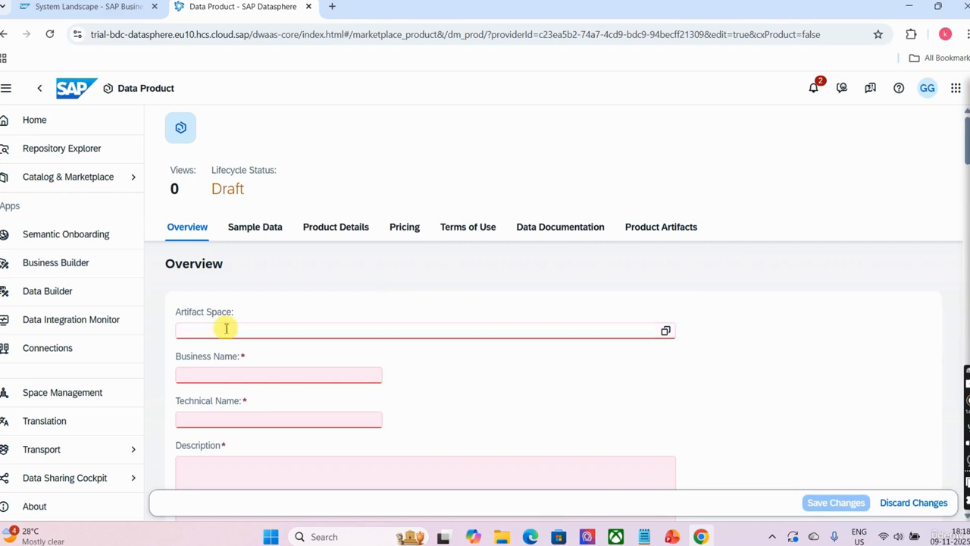
Choose GE237628 as the artifact space of the new data product.
left_click(665, 331)
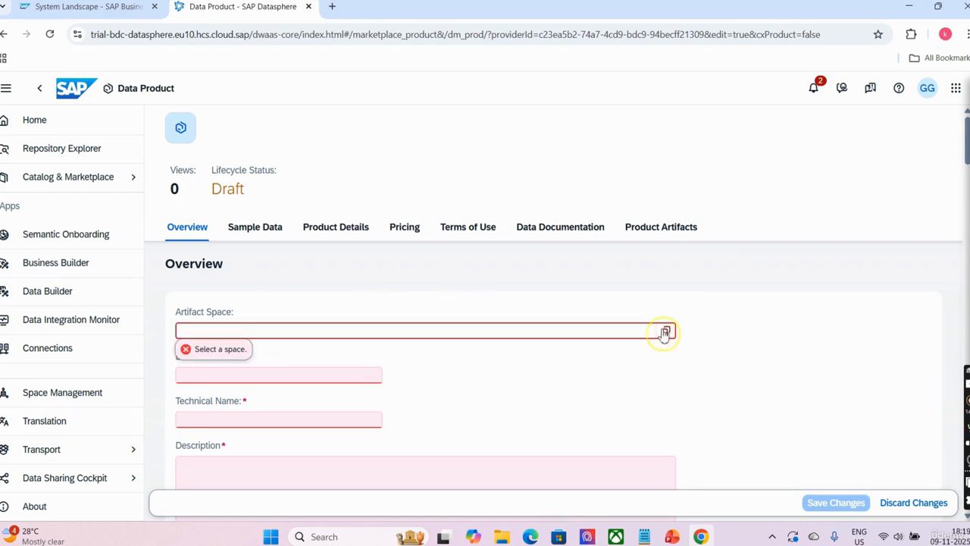
left_click(664, 331)
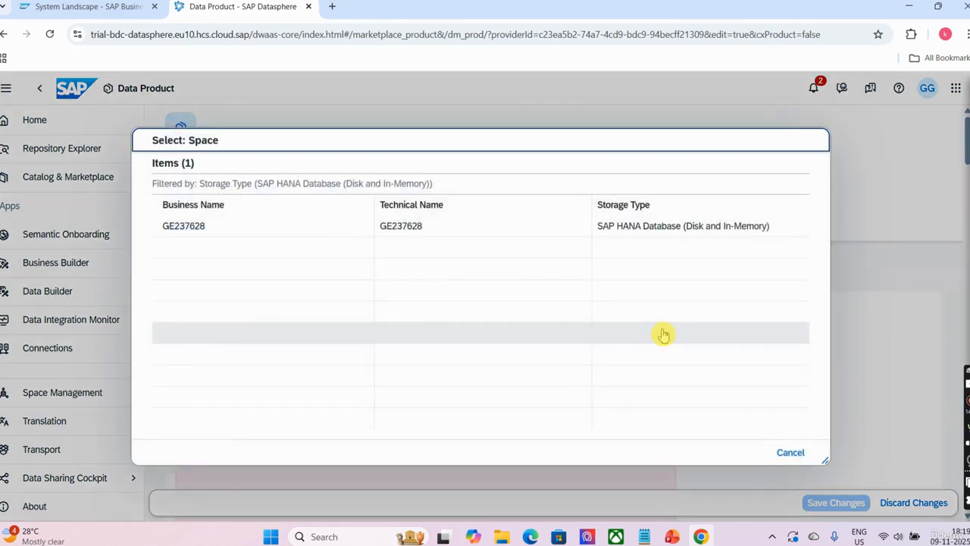
left_click(387, 225)
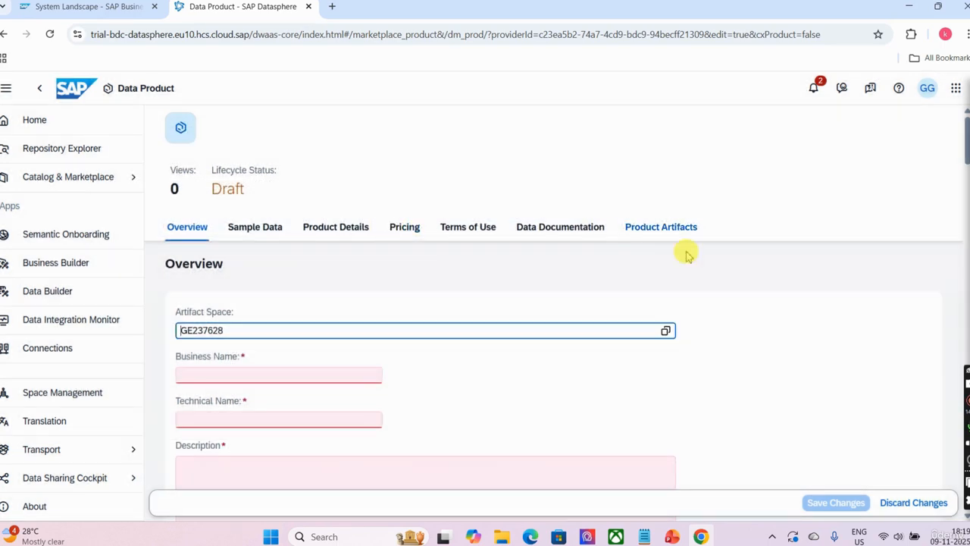
Enter FI_DATA as the data product's business name and "FI transaction data" as its description.
scroll(962, 137, "down", 2)
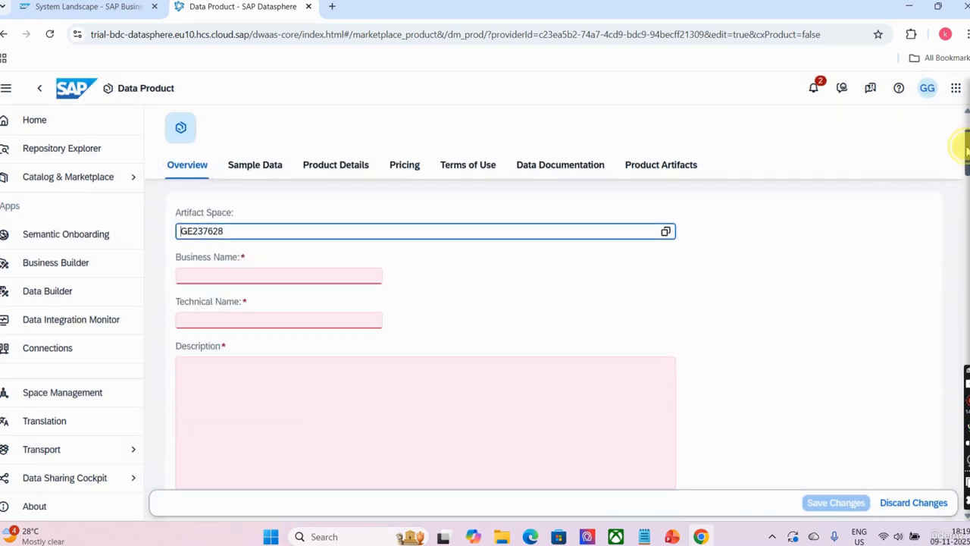
left_click(313, 237)
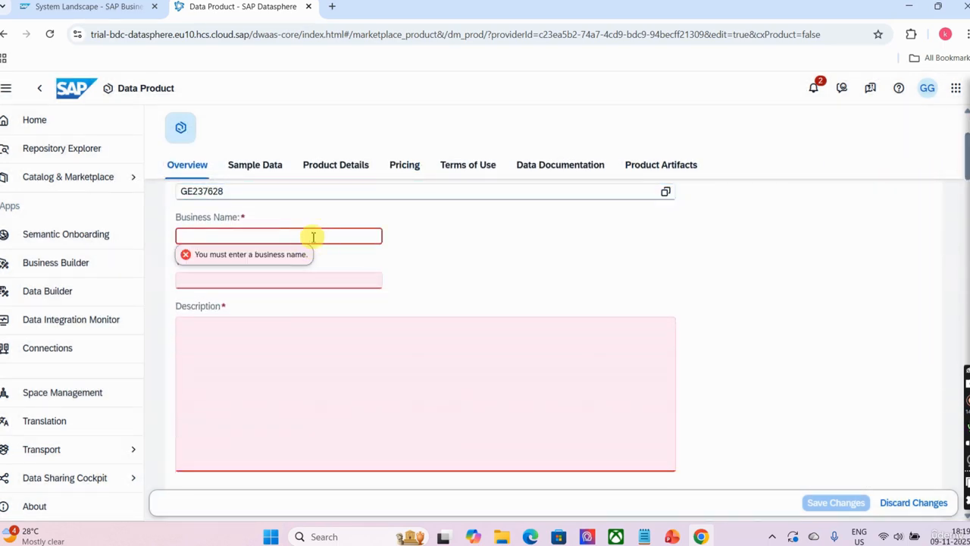
type("FI_DATA")
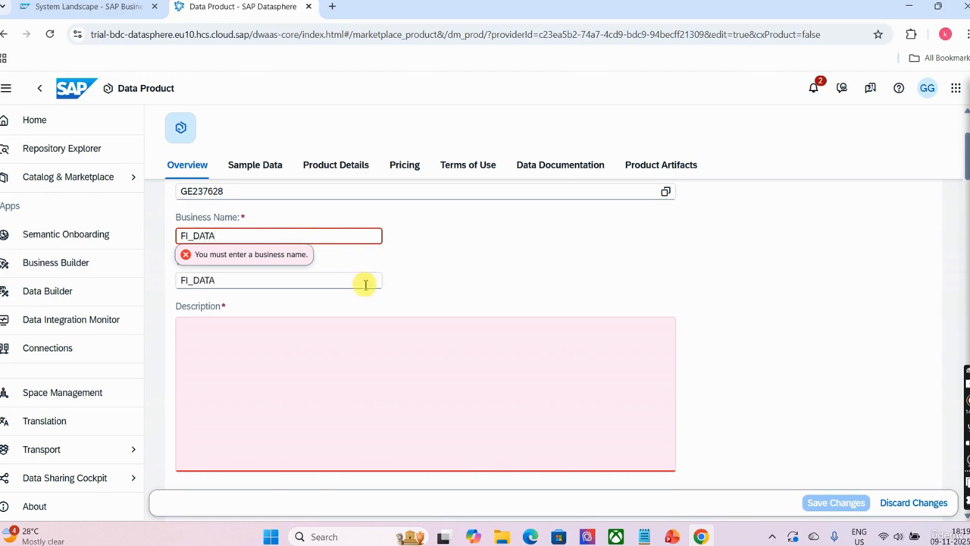
left_click(364, 361)
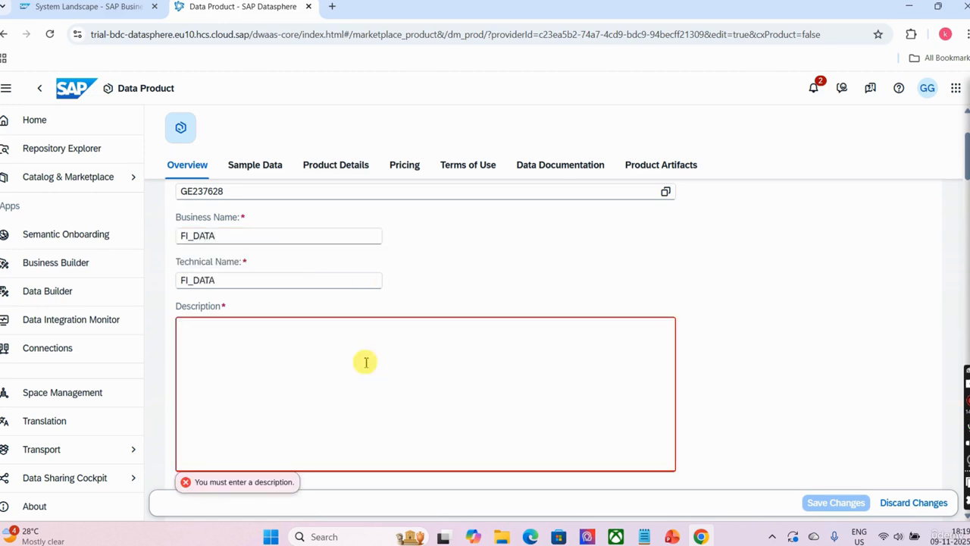
type("FI transaction data")
left_click(829, 320)
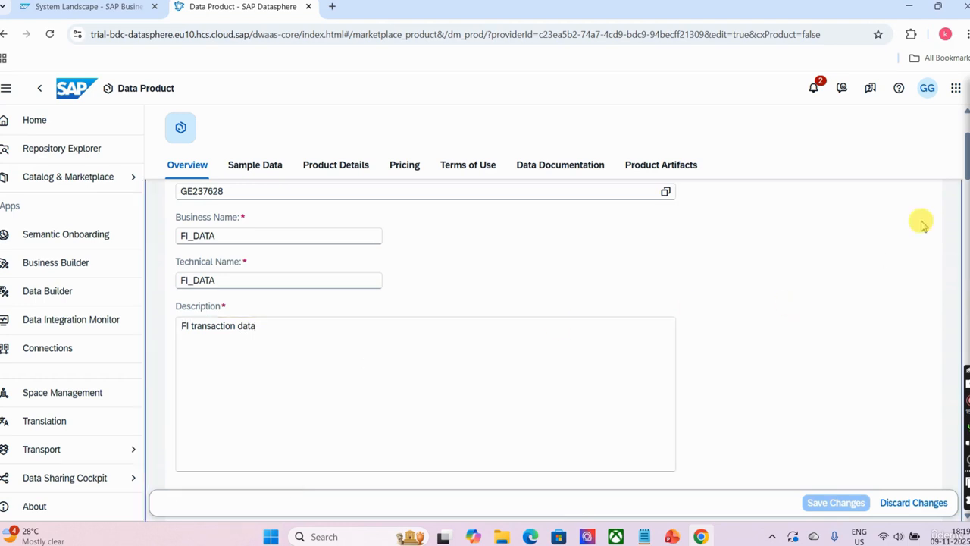
Assign the Finance & Economy Data category to the data product in its product details.
left_click_drag(966, 154, 960, 270)
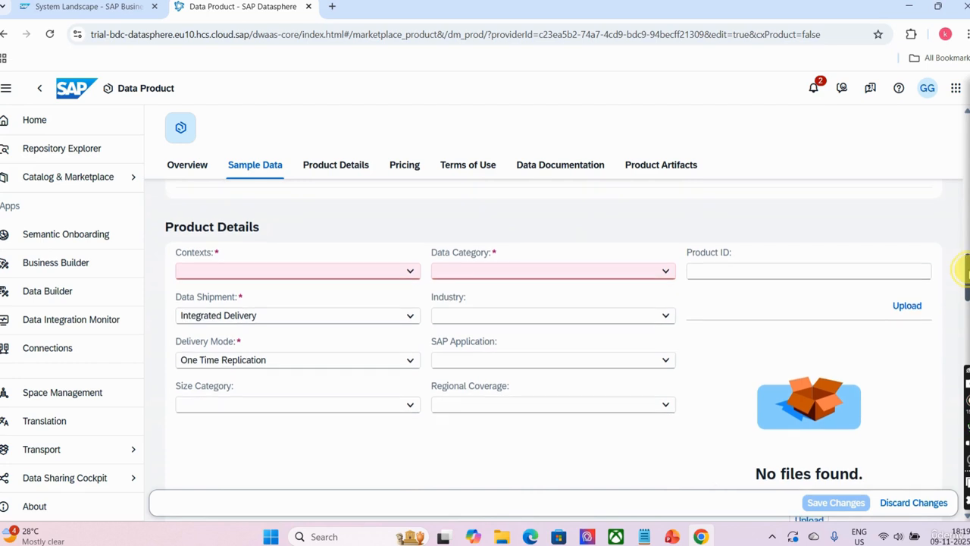
left_click(413, 273)
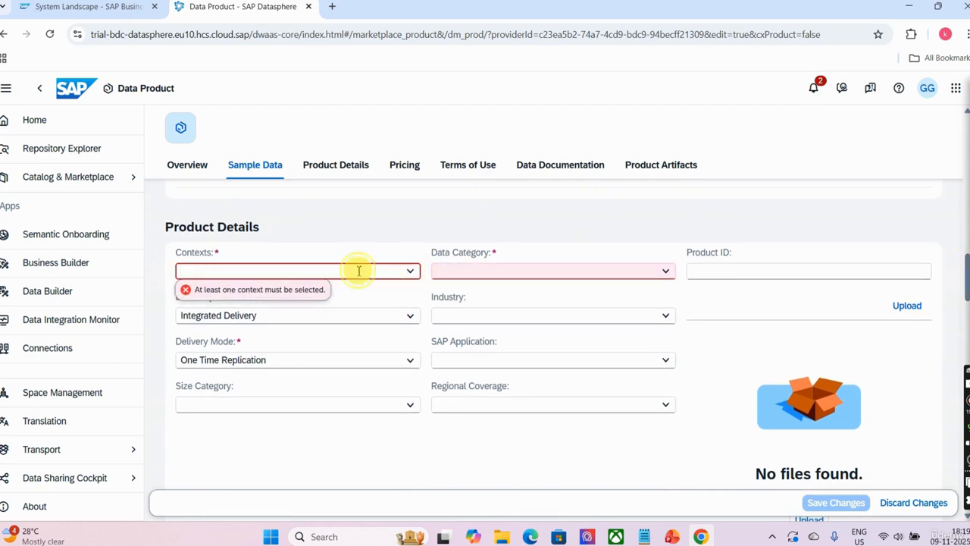
left_click(440, 271)
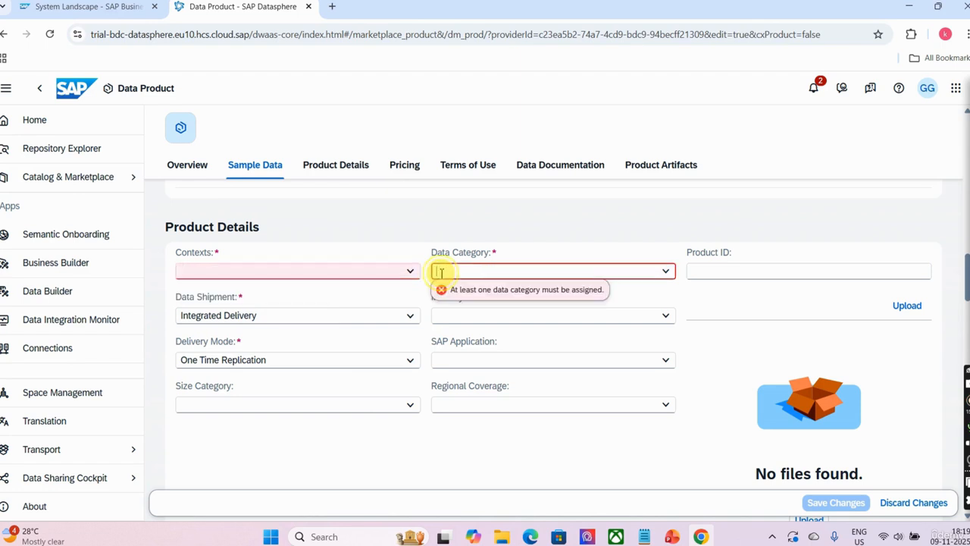
left_click(664, 271)
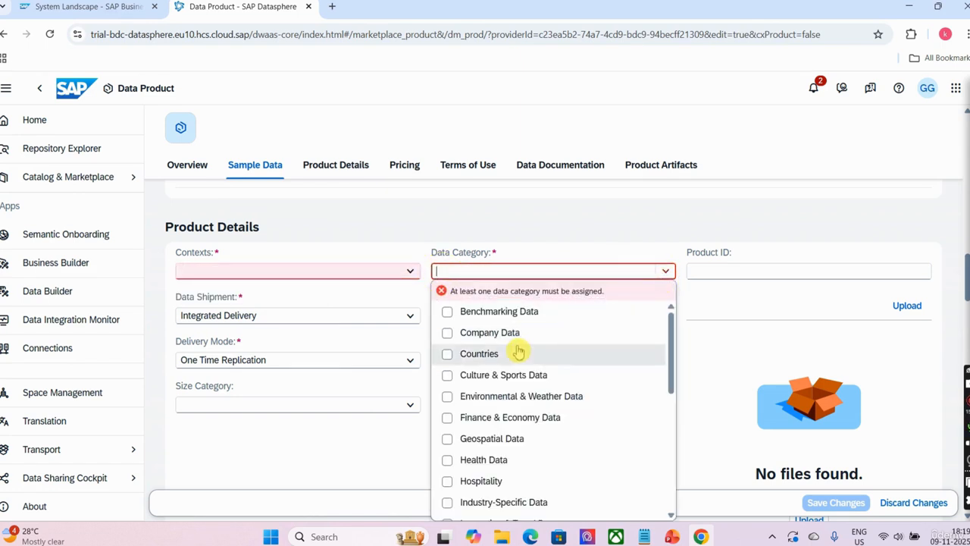
left_click(462, 417)
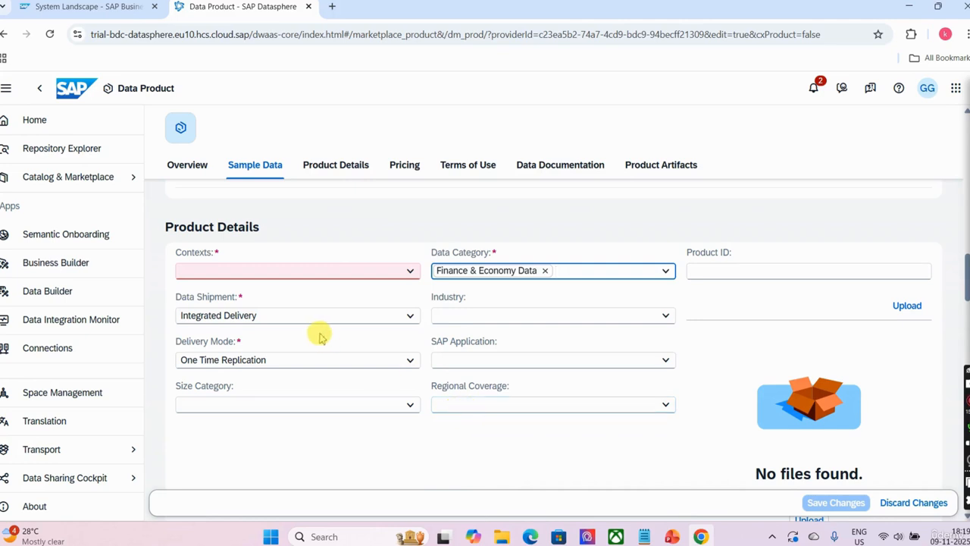
Review the available data shipment, delivery mode and SAP application options in the product details.
left_click(276, 317)
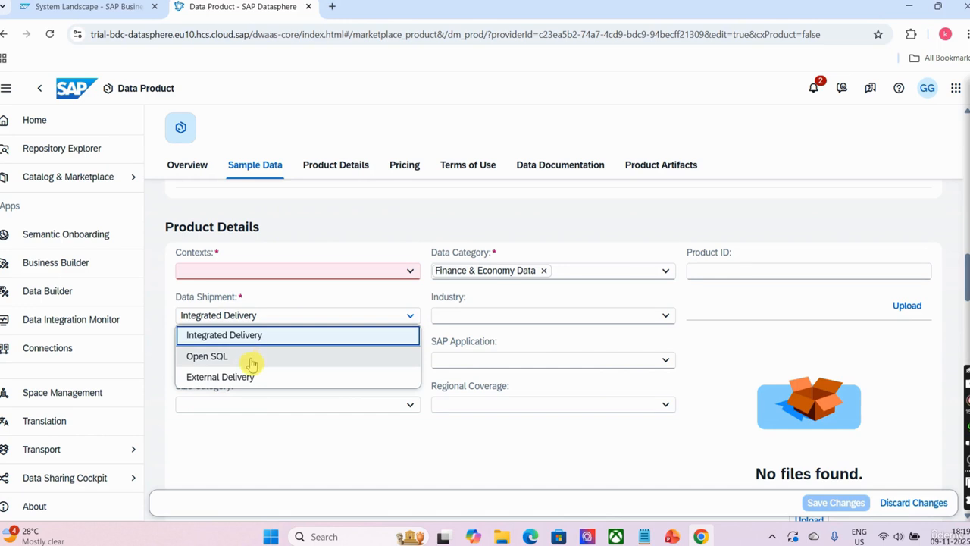
left_click(275, 296)
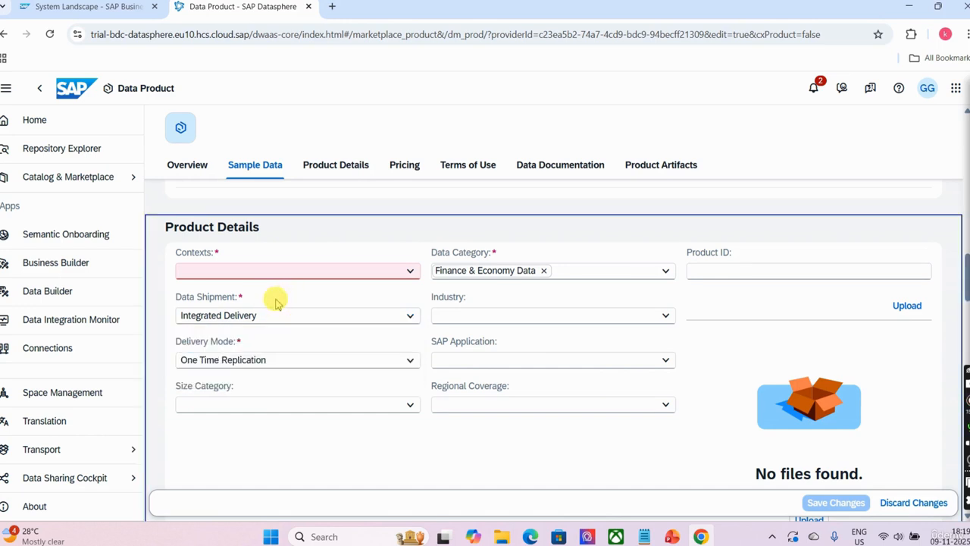
left_click(275, 360)
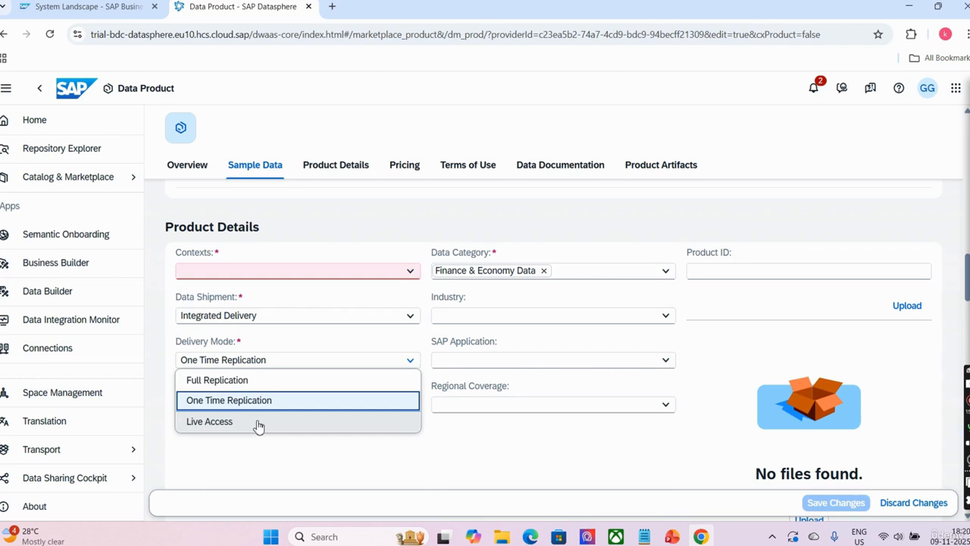
left_click(260, 399)
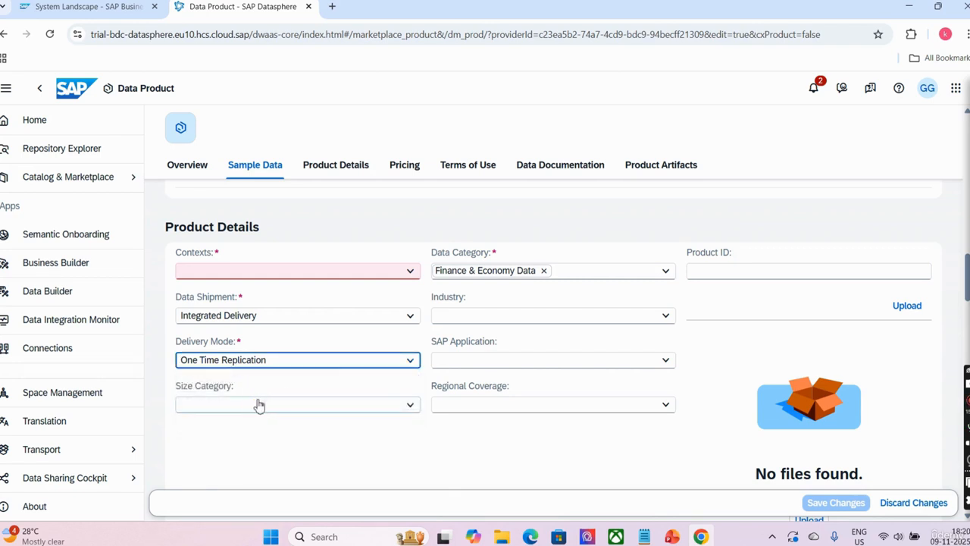
left_click(664, 361)
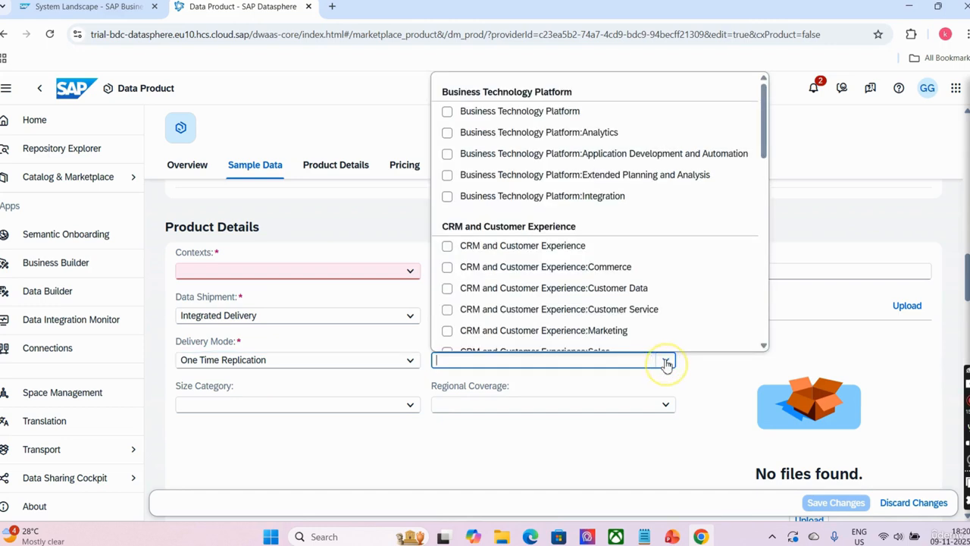
left_click(704, 400)
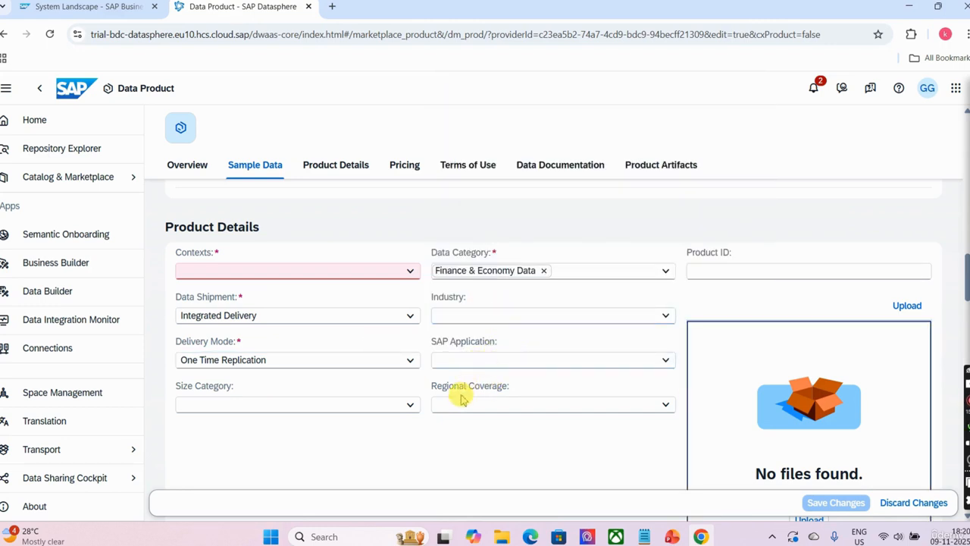
Set the contract type in the data product's pricing to Free.
left_click_drag(966, 282, 946, 327)
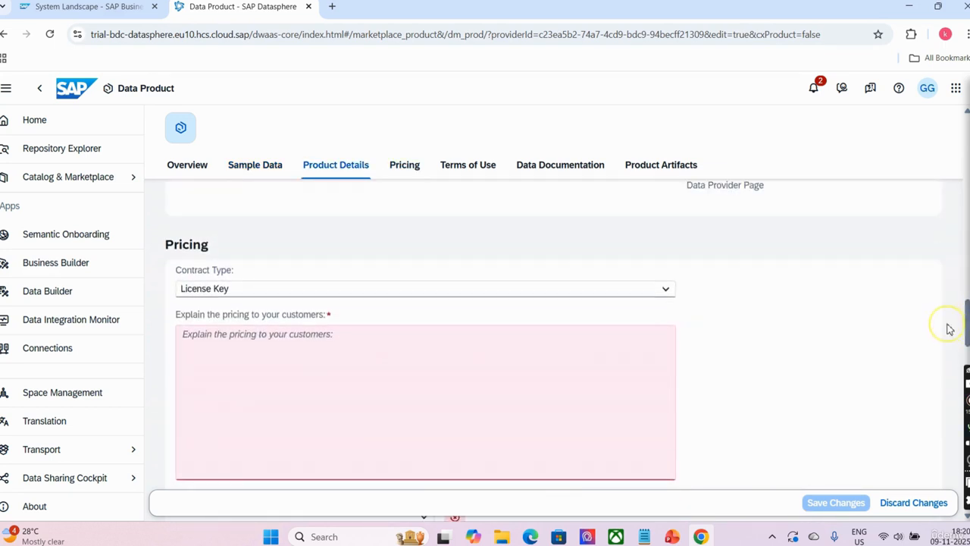
left_click(396, 297)
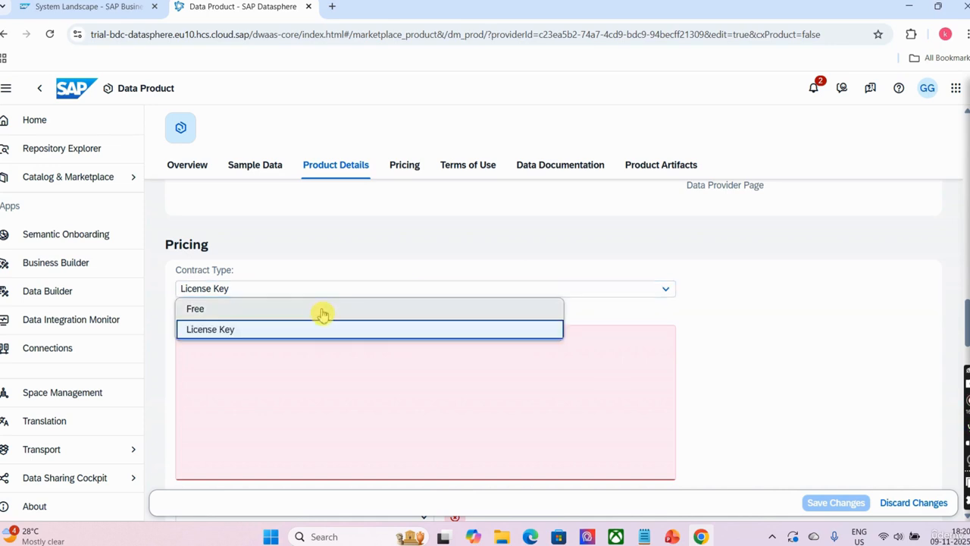
left_click(323, 310)
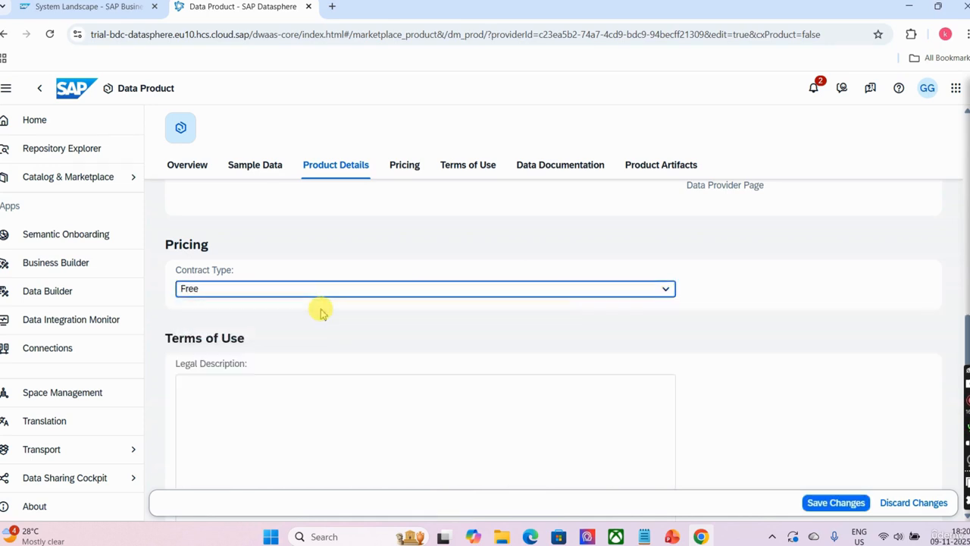
Add the GLACC_LINEITM_TRAN view to the data product's artifacts.
left_click(958, 336)
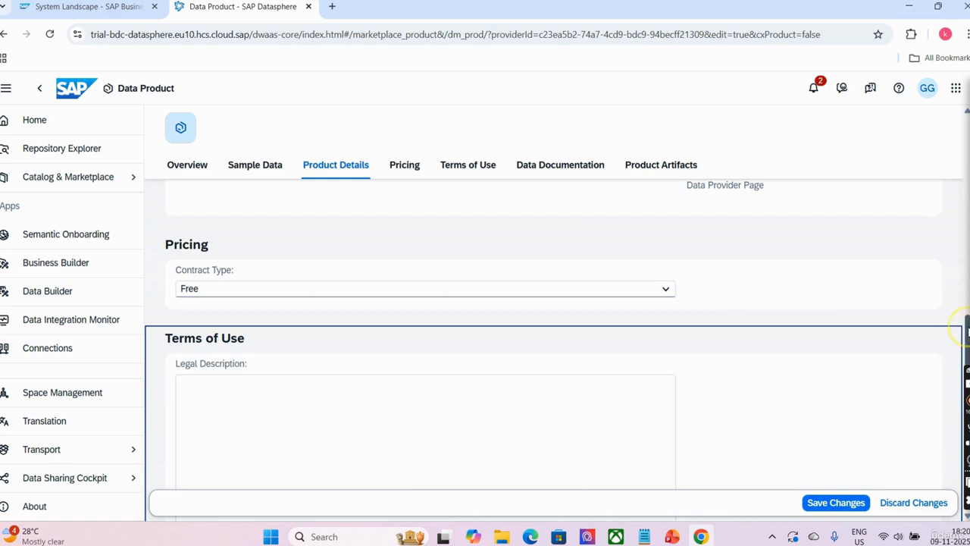
scroll(955, 349, "down", 5)
scroll(943, 439, "down", 5)
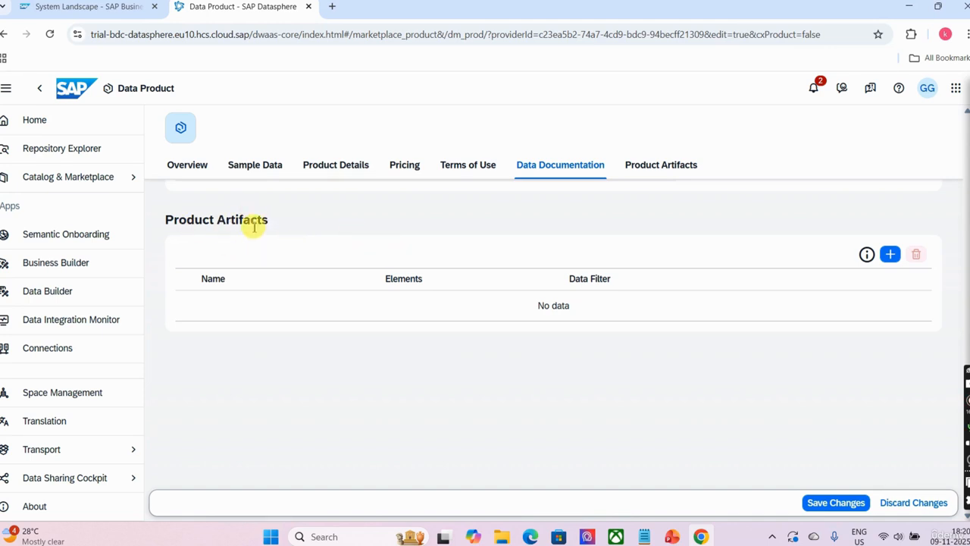
left_click(893, 257)
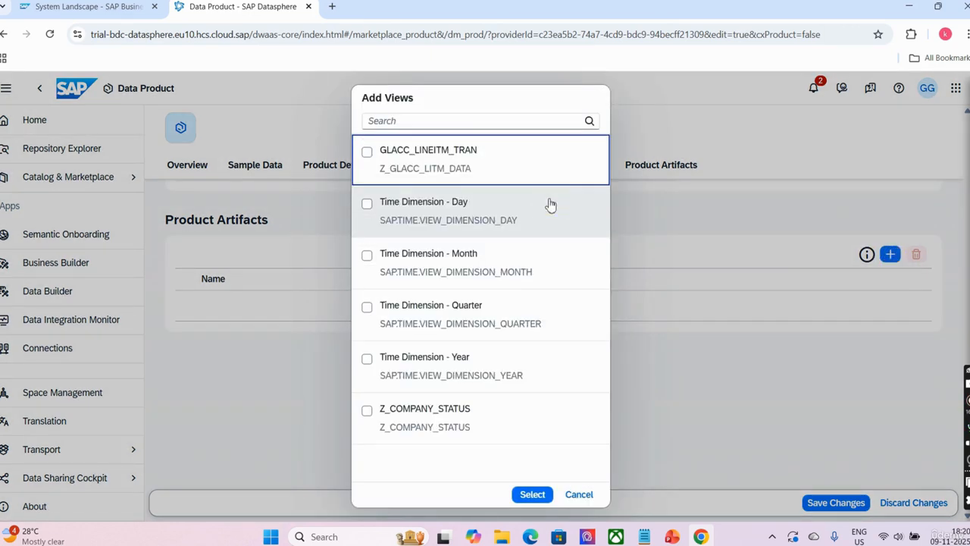
left_click(368, 155)
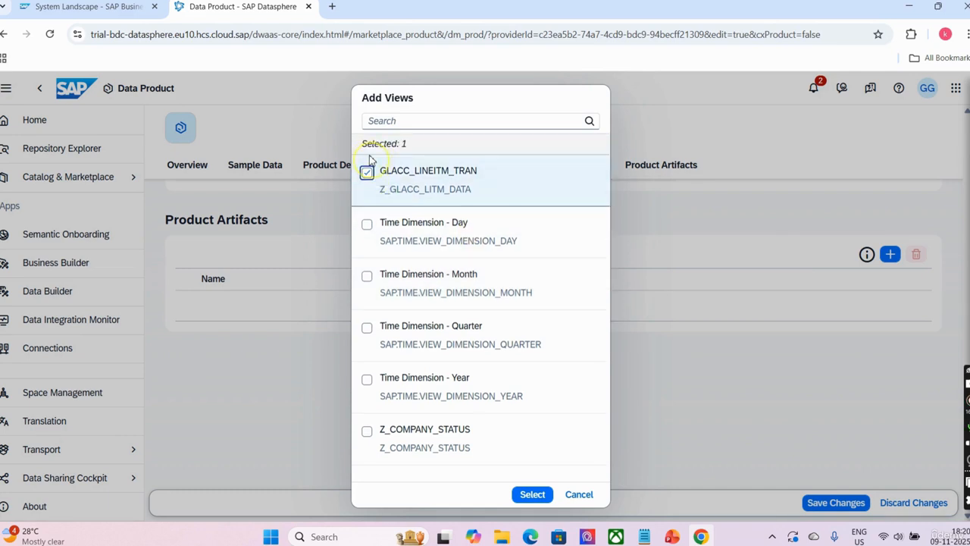
left_click(529, 494)
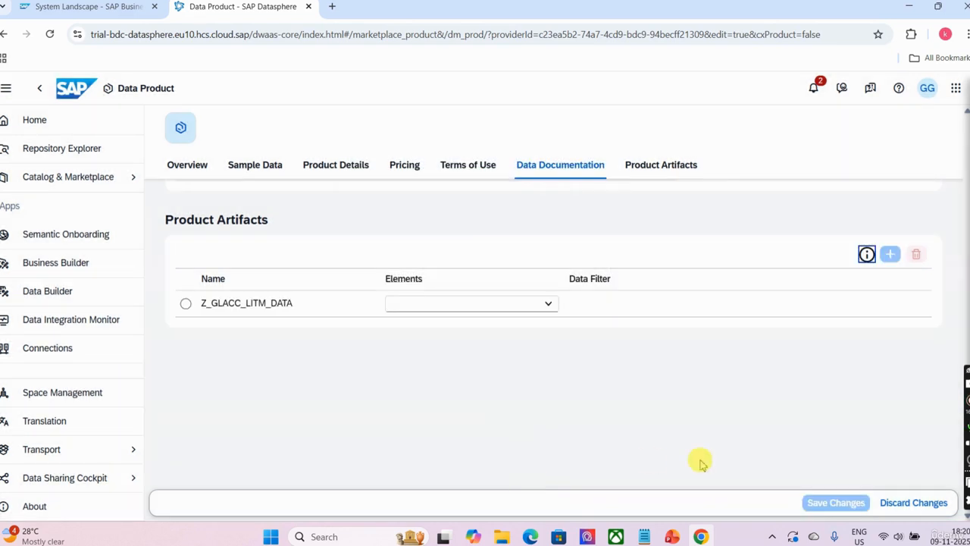
Examine the elements included for the Z_GLACC_LITM_DATA artifact and open its data filter.
left_click(548, 306)
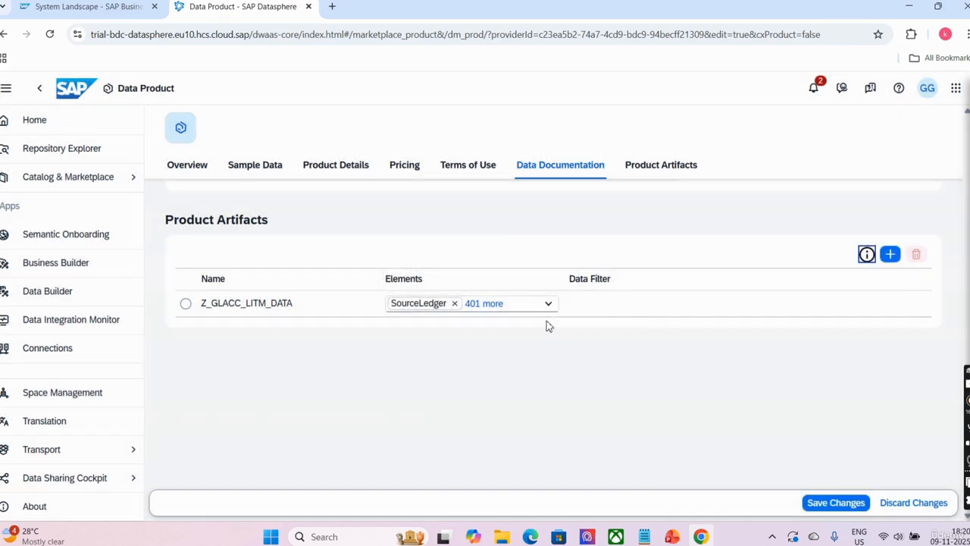
left_click(548, 305)
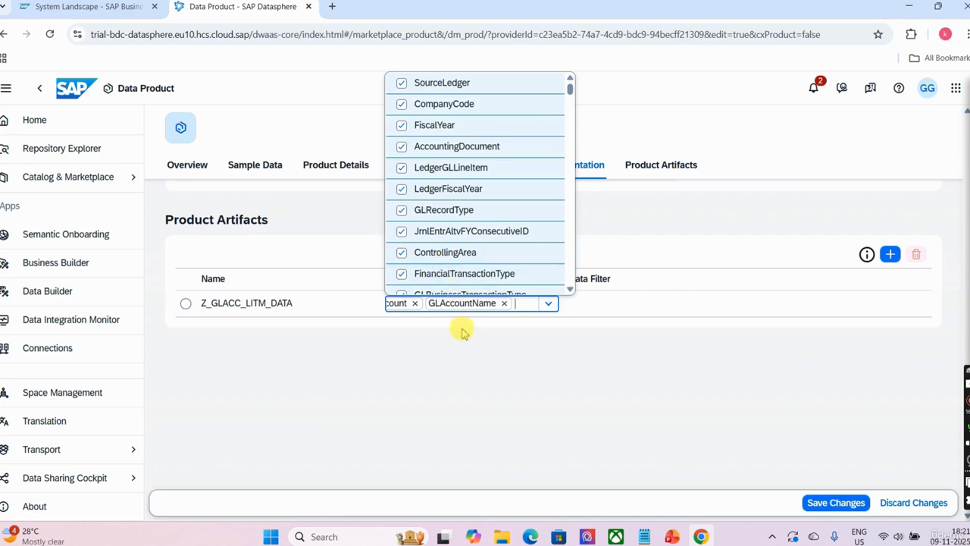
left_click(456, 370)
left_click(185, 303)
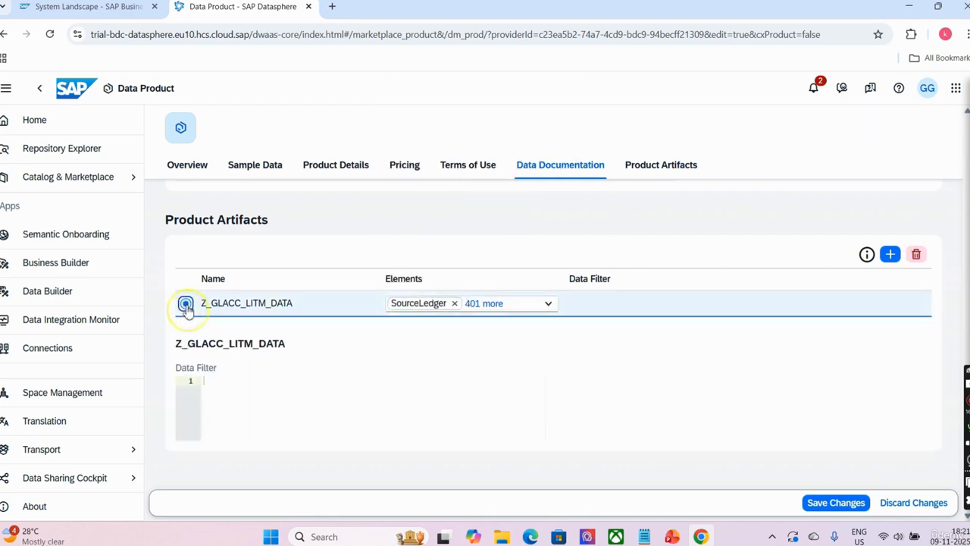
left_click(229, 411)
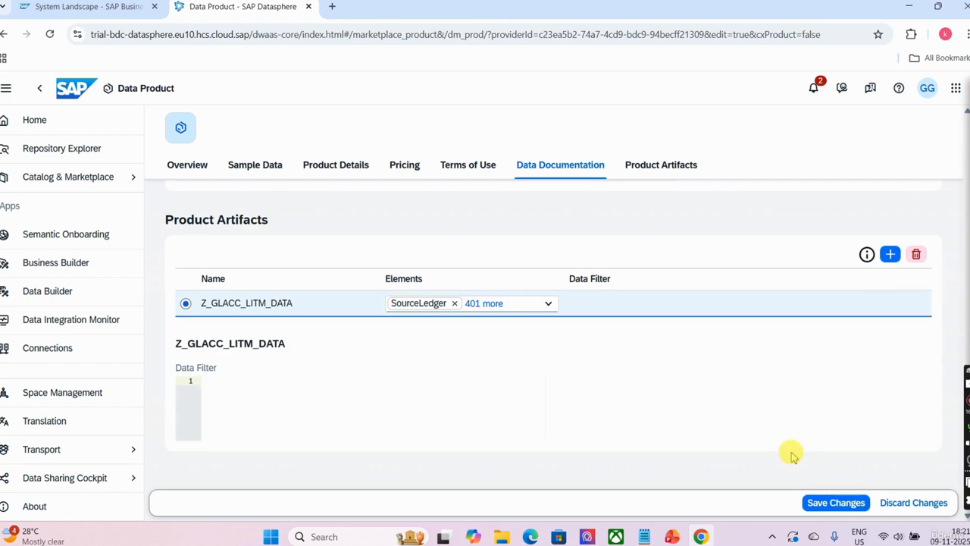
Save the new FI_DATA data product, confirm the save, and check its overview and product details.
left_click(836, 503)
left_click(506, 325)
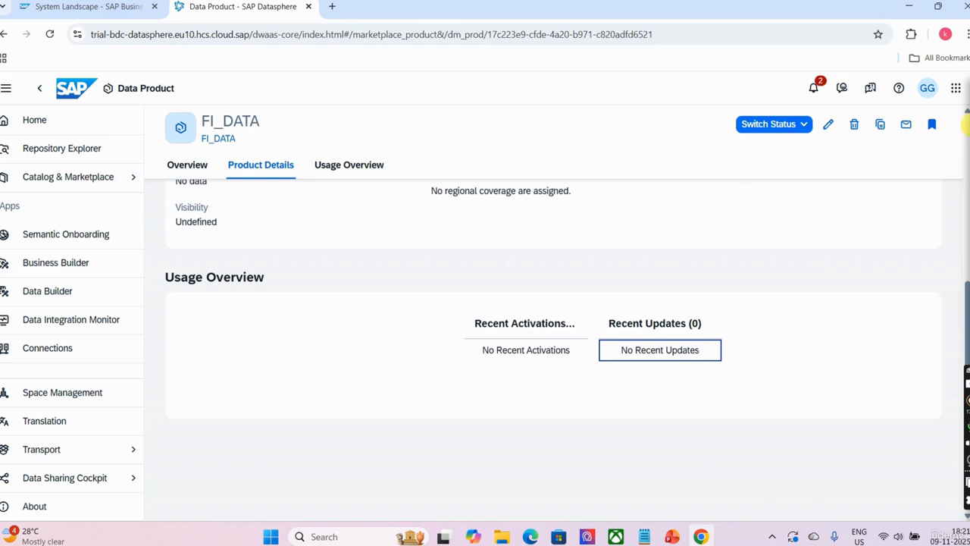
left_click(966, 234)
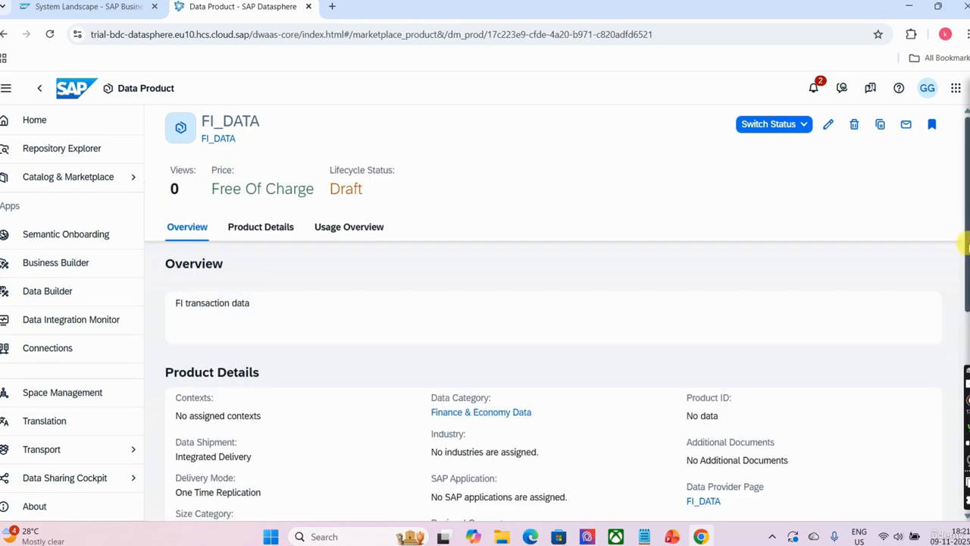
left_click_drag(966, 243, 961, 197)
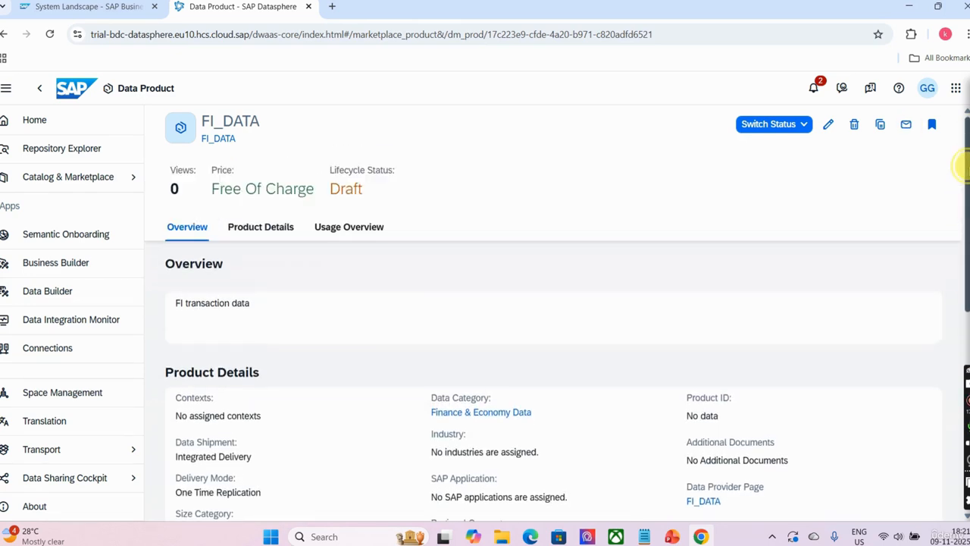
left_click_drag(963, 251, 964, 246)
left_click(958, 240)
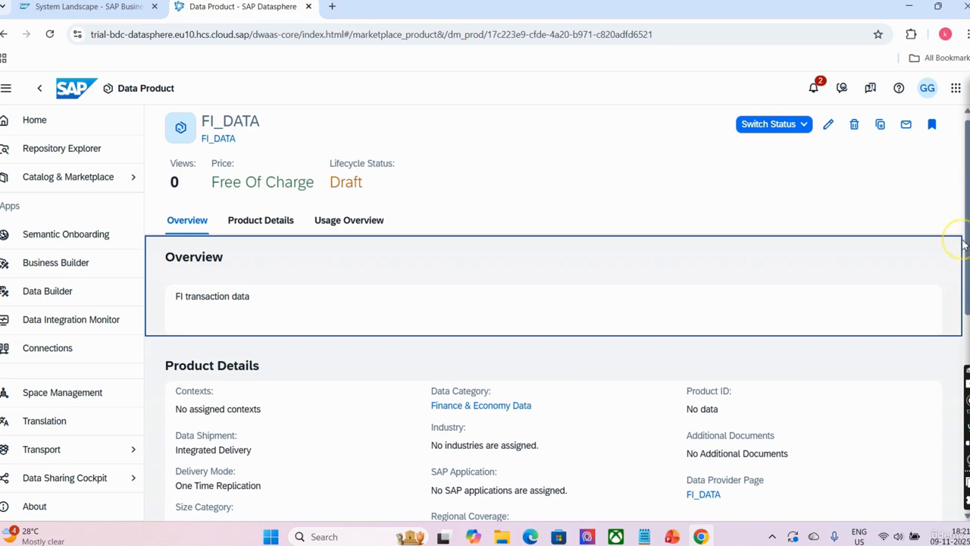
Try to switch the FI_DATA data product's status to List and check its assigned contexts.
left_click(802, 125)
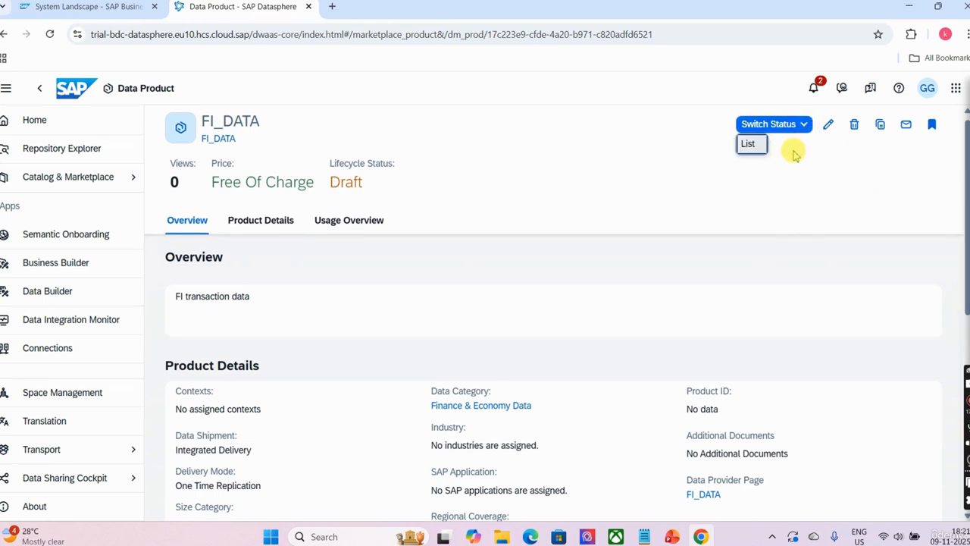
left_click(750, 144)
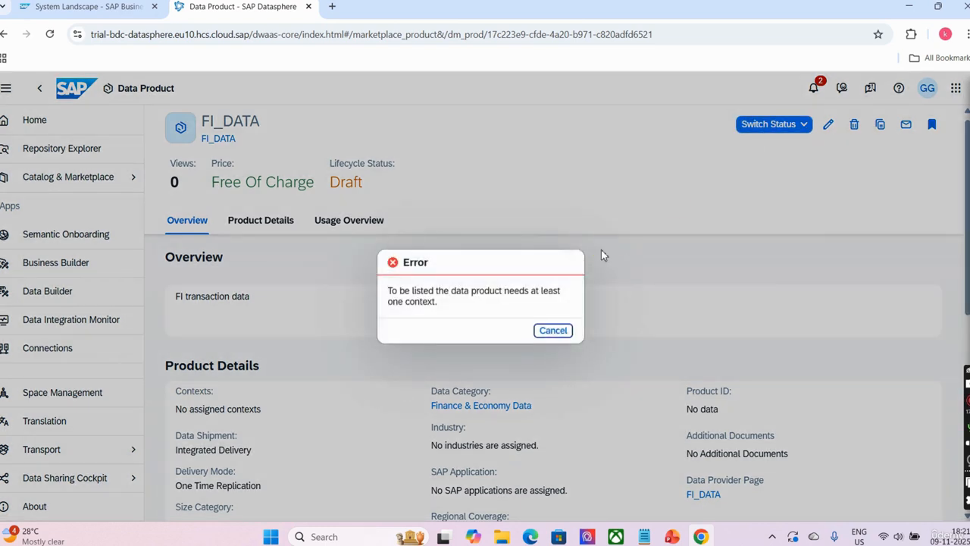
left_click(554, 331)
left_click_drag(179, 409, 273, 410)
left_click(271, 409)
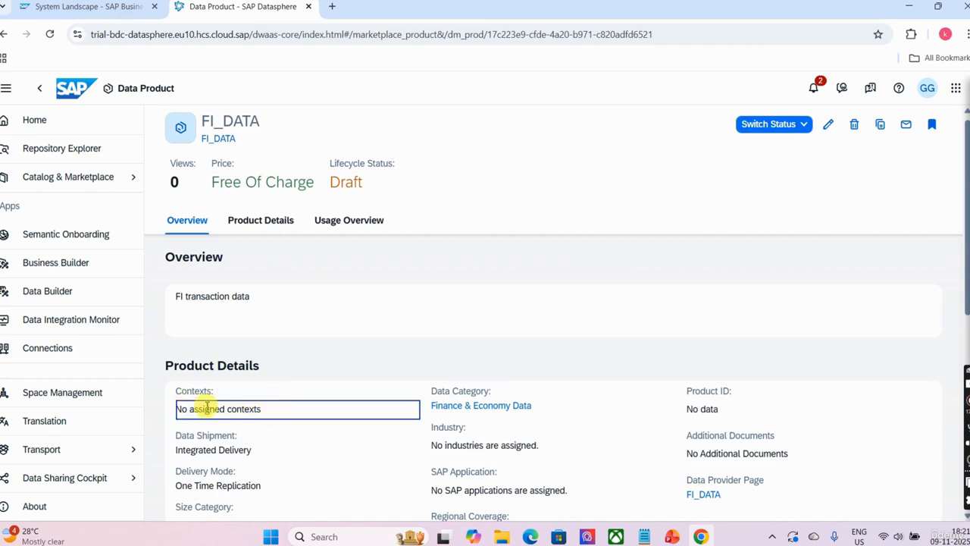
Open the FI_DATA data provider profile for editing at its data provider and data product visibility options.
left_click(120, 481)
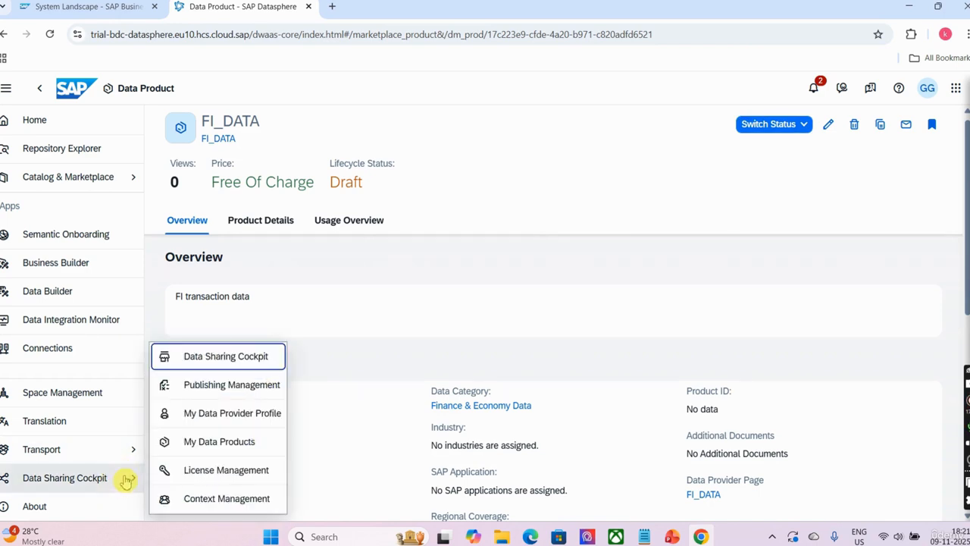
left_click(205, 428)
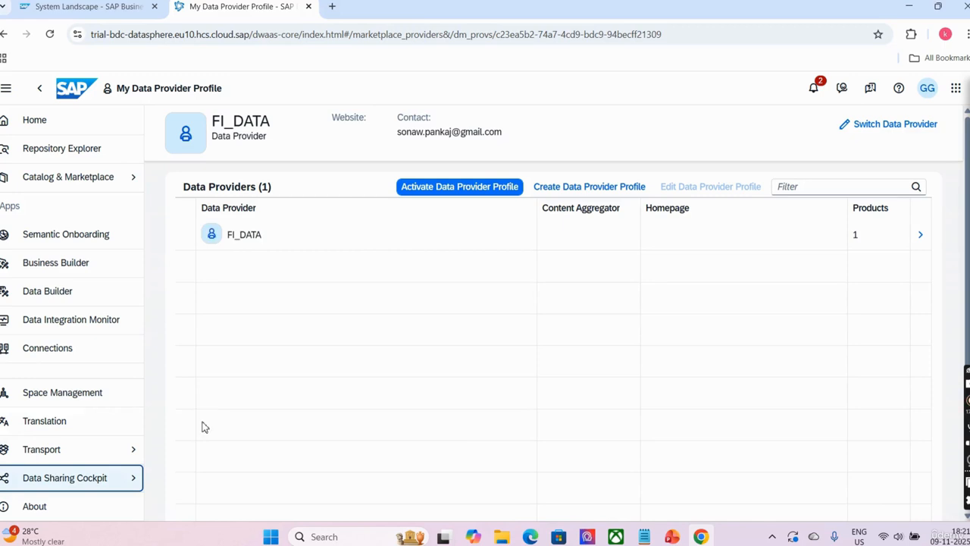
left_click(395, 231)
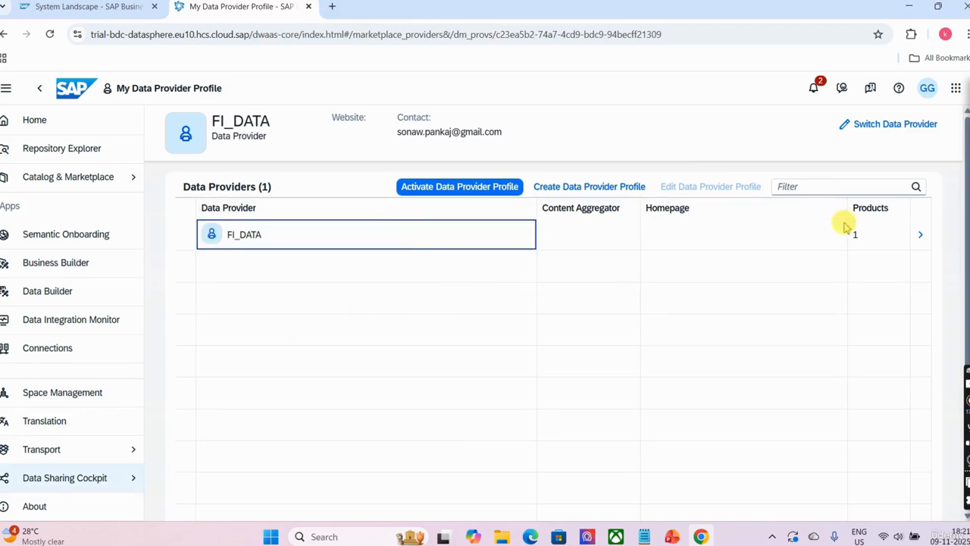
left_click(921, 236)
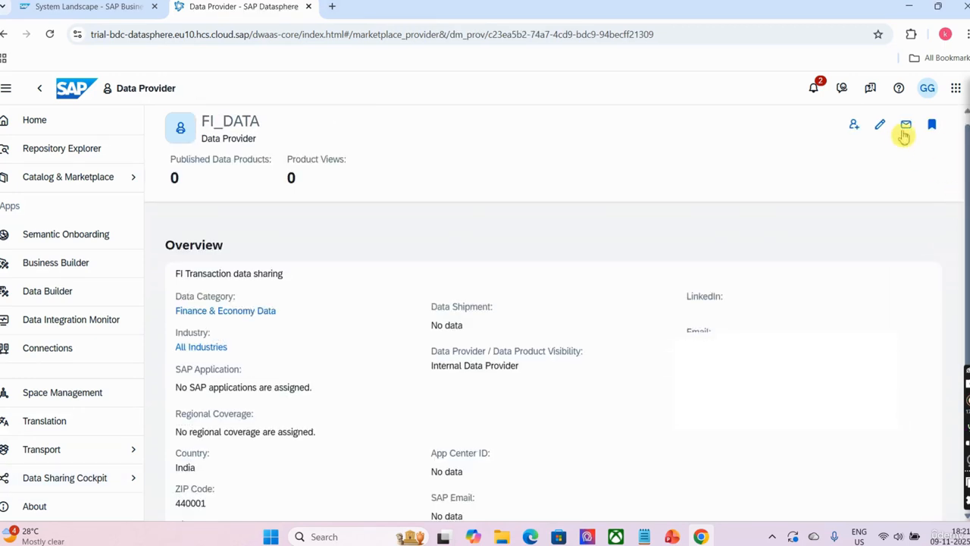
left_click(880, 125)
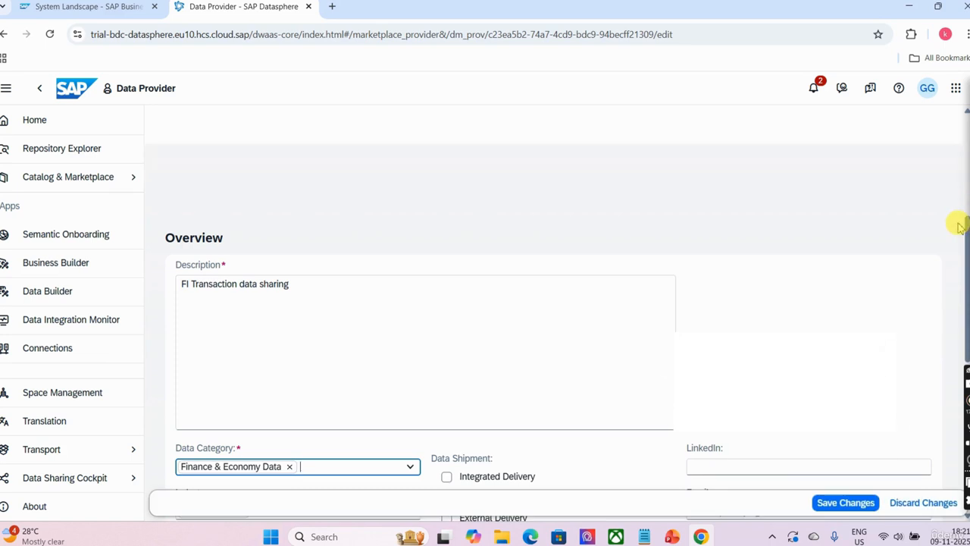
scroll(957, 228, "down", 7)
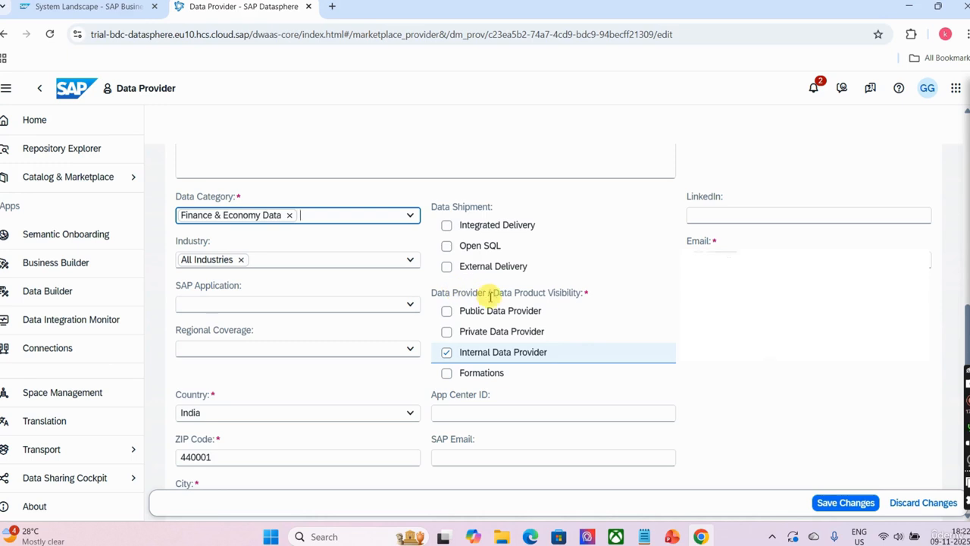
Try setting the provider's visibility to Formations instead of Internal Data Provider, and test entering and clearing a placeholder namespace.
left_click(446, 353)
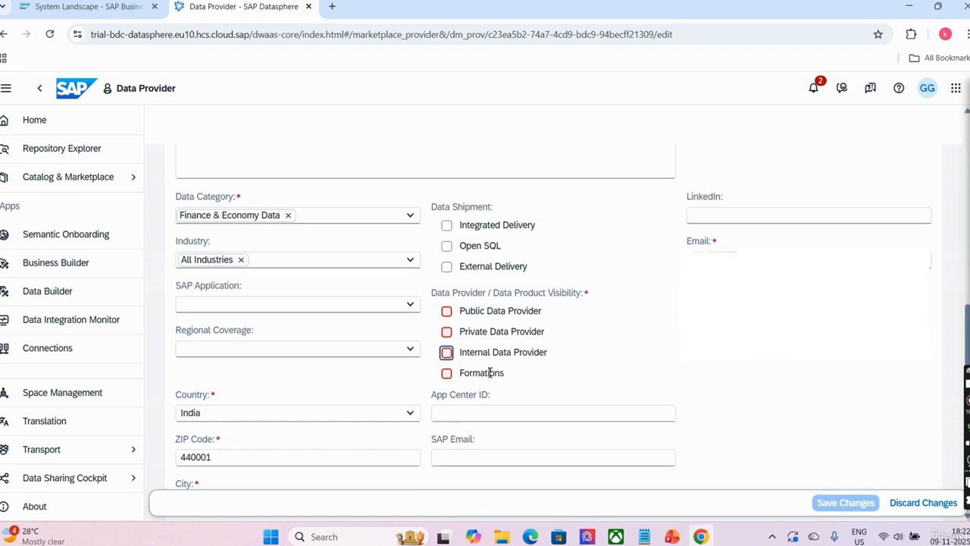
left_click(446, 372)
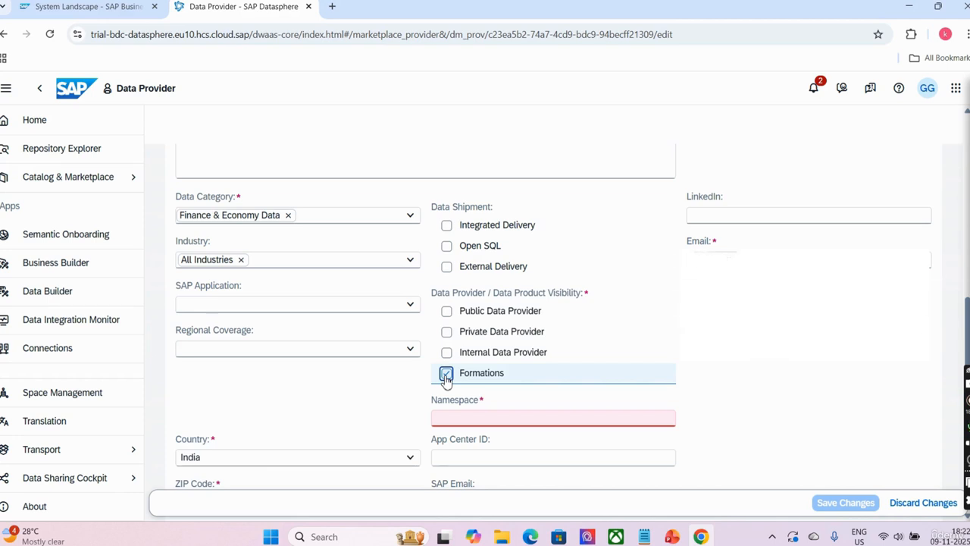
left_click(481, 414)
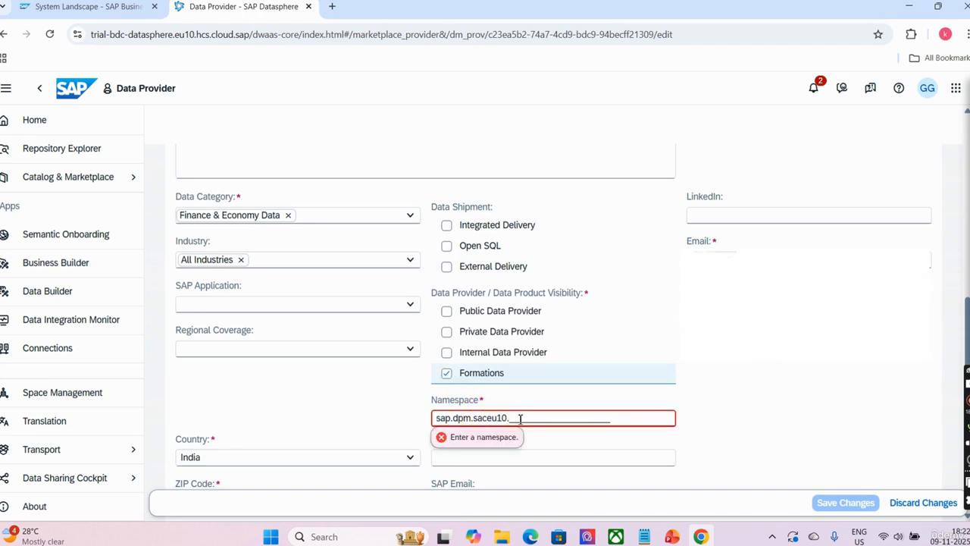
type("gdgjnjn")
key("BackSpace")
key("BackSpace")
key("BackSpace")
key("BackSpace")
key("BackSpace")
key("BackSpace")
key("BackSpace")
left_click(446, 374)
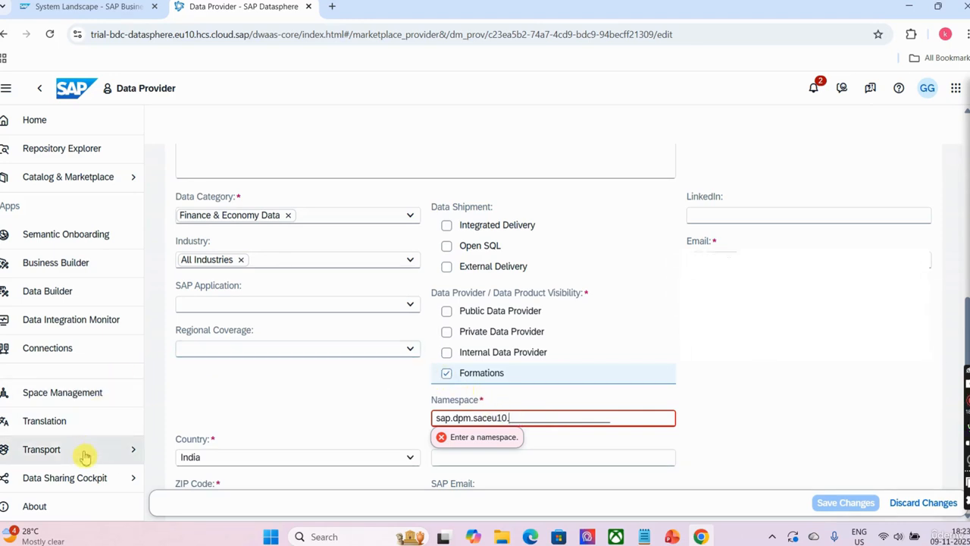
Discard the unsaved data provider profile changes and reopen the FI_DATA data product from My Data Products.
left_click(91, 476)
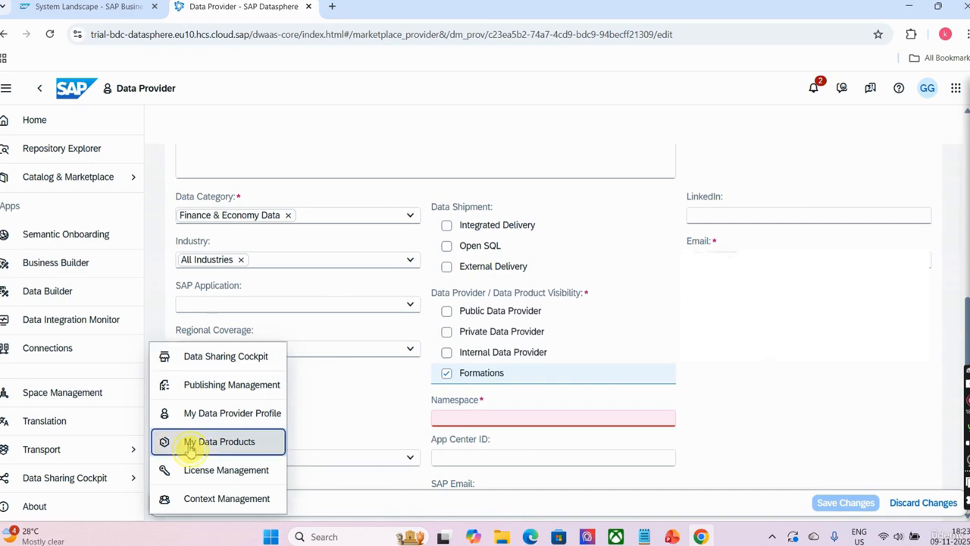
left_click(190, 442)
left_click(558, 324)
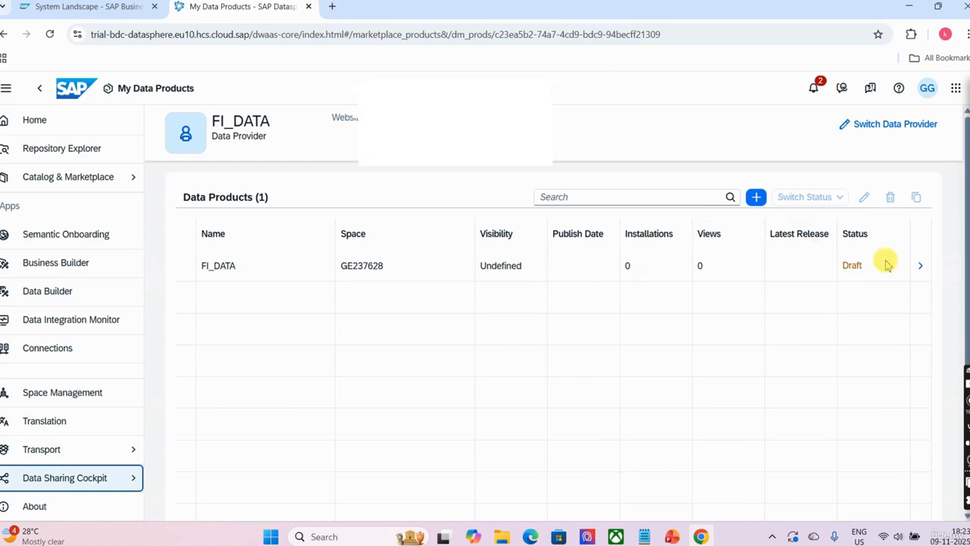
left_click(922, 267)
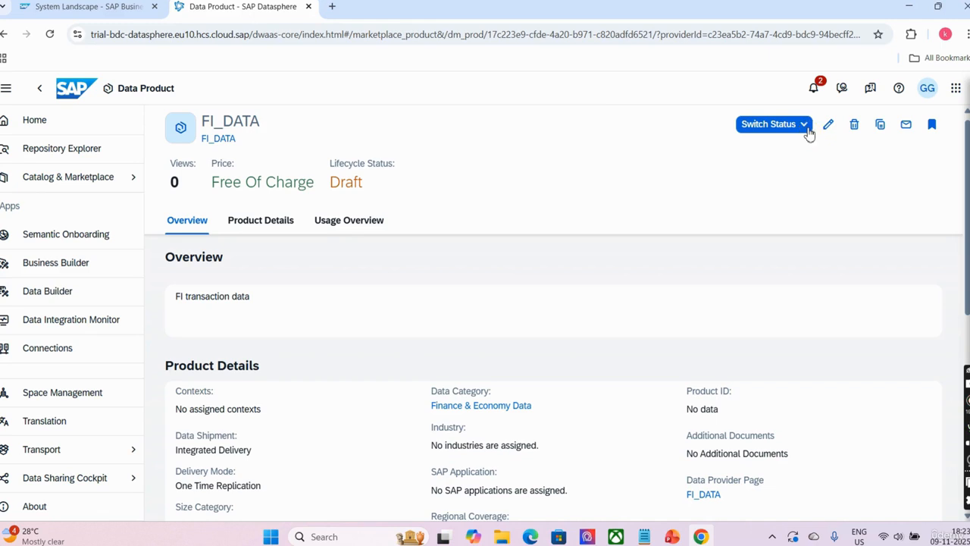
Try again to list the FI_DATA data product and inspect the Contexts entry in its product details.
left_click(808, 132)
left_click(756, 145)
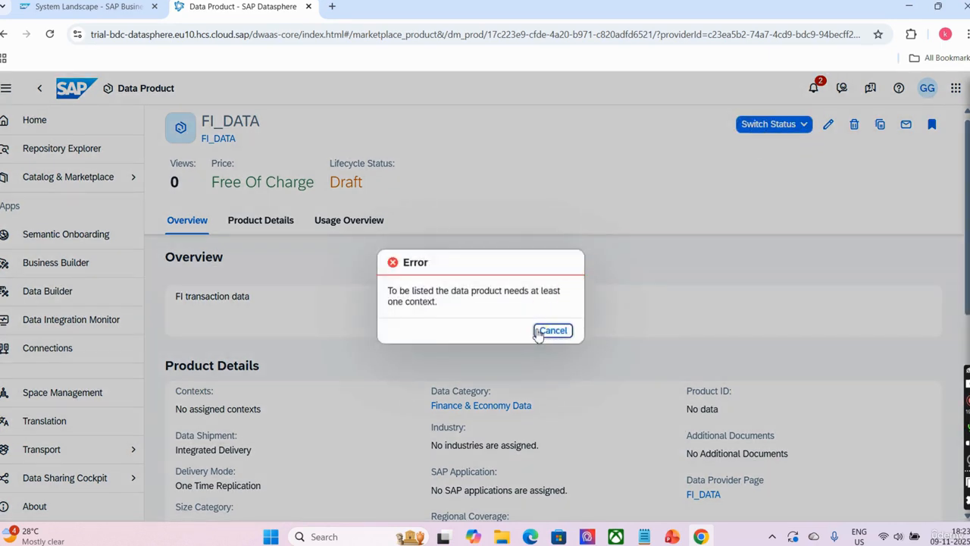
left_click(538, 332)
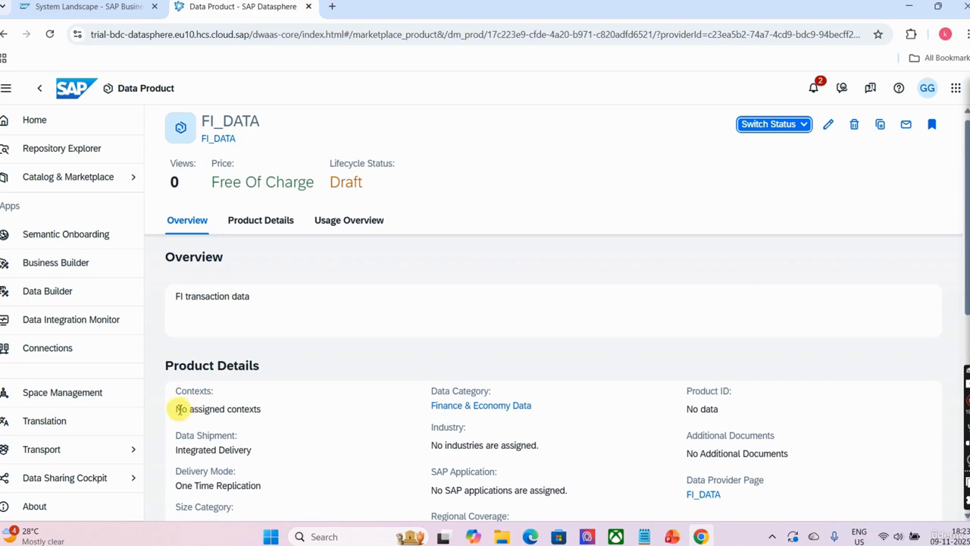
left_click_drag(177, 409, 264, 410)
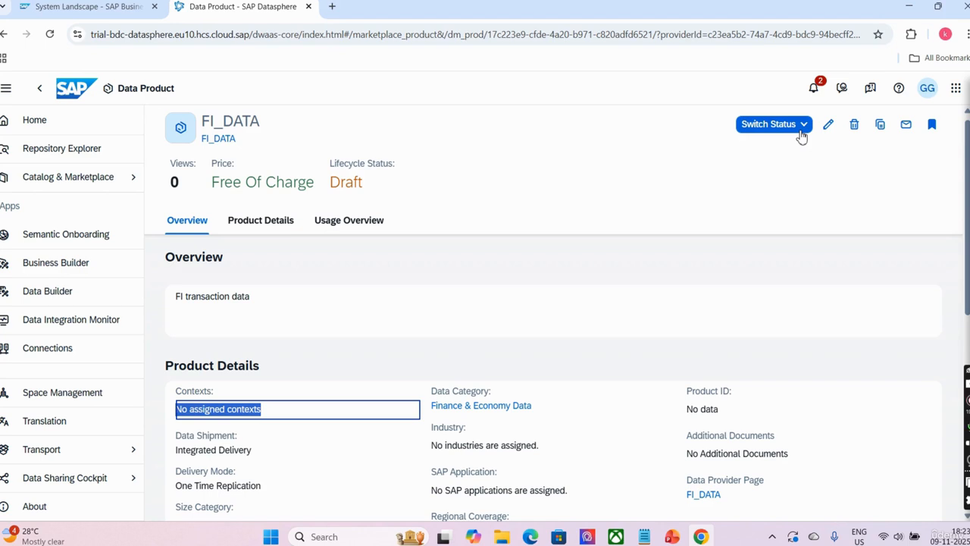
left_click(110, 186)
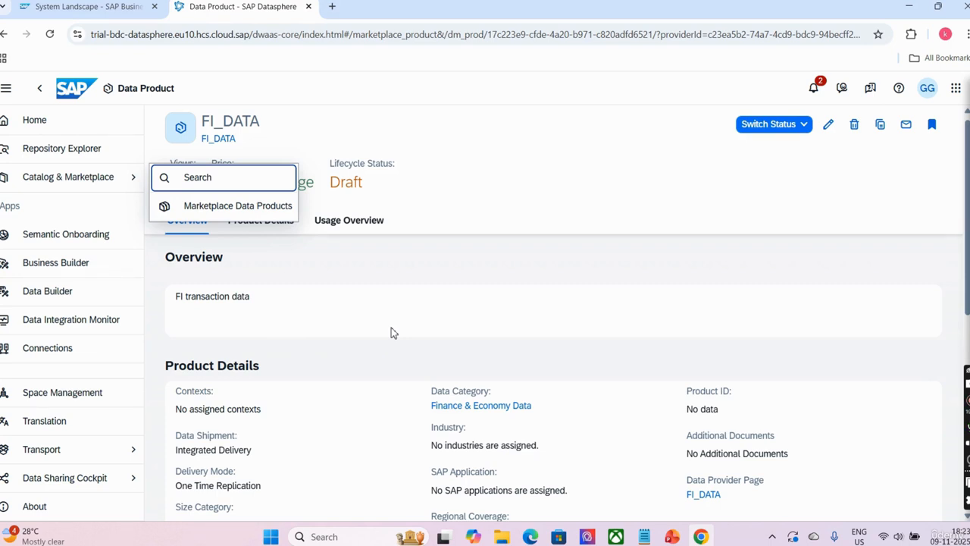
left_click(114, 485)
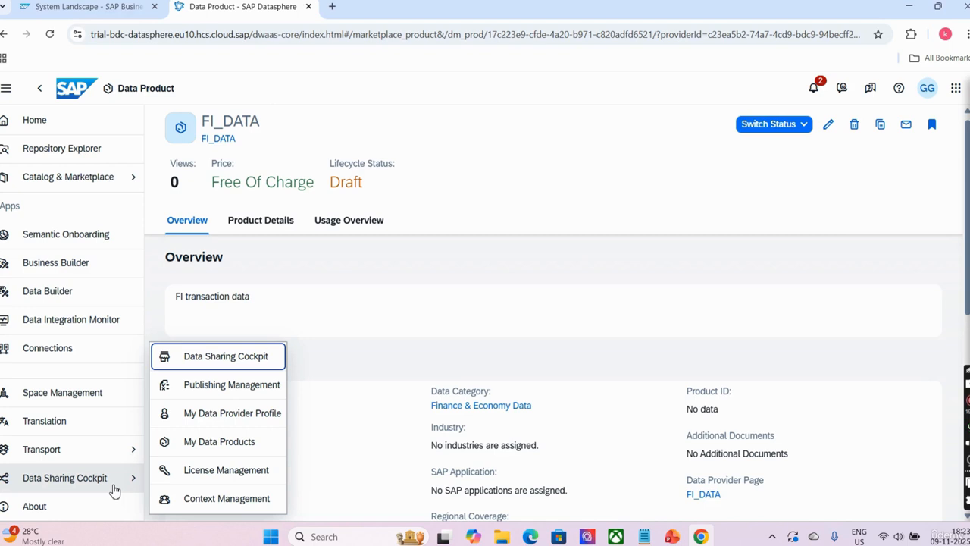
left_click(346, 262)
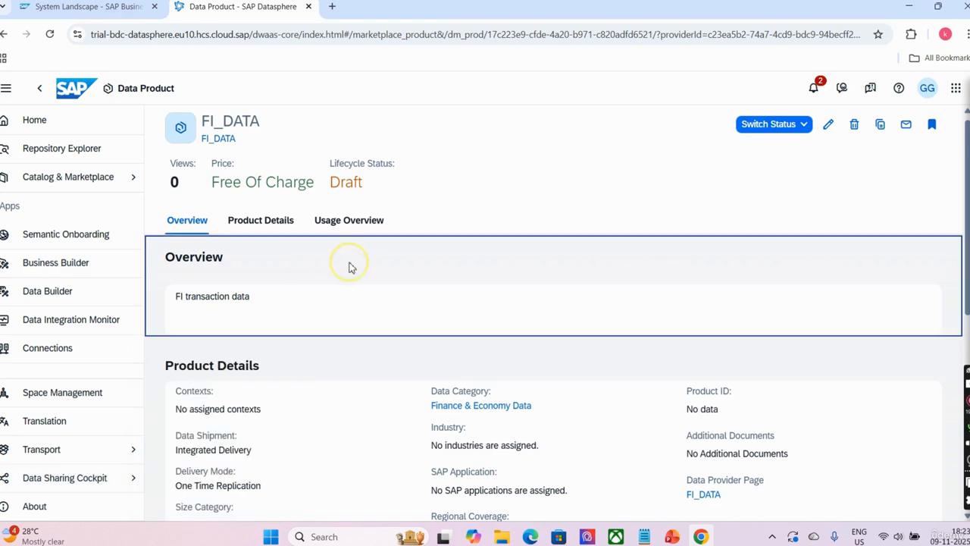
View the Marketplace Data Products page, and search the whole catalog for "company code".
left_click(120, 179)
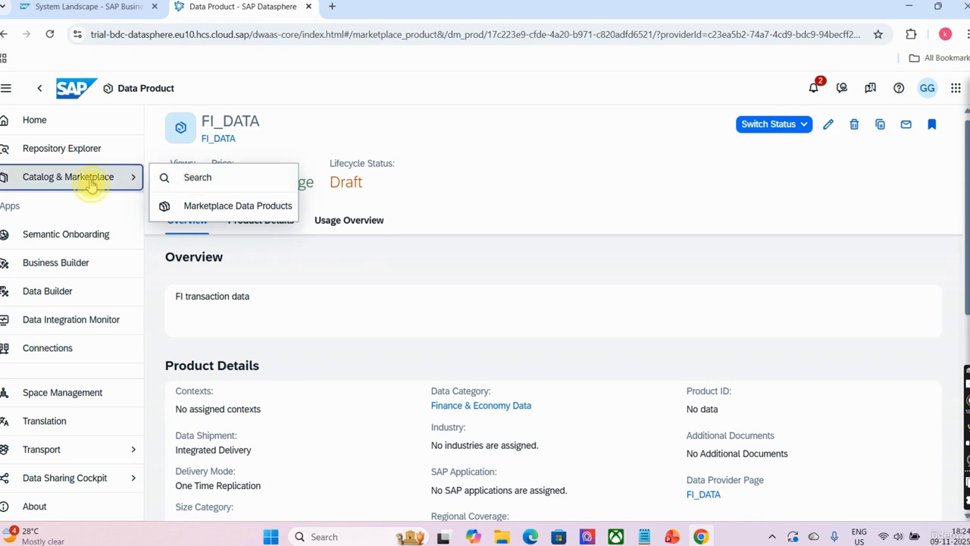
left_click(173, 211)
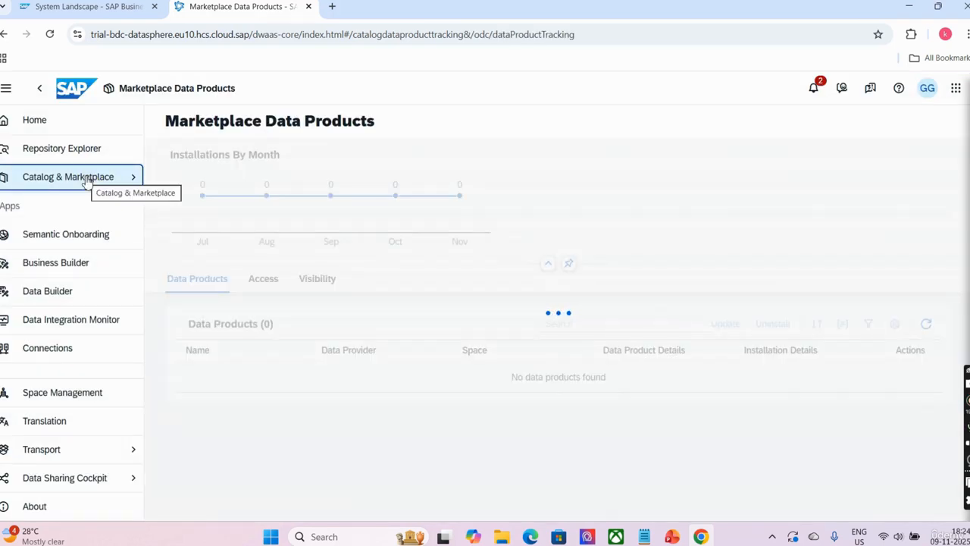
left_click(87, 182)
left_click(167, 181)
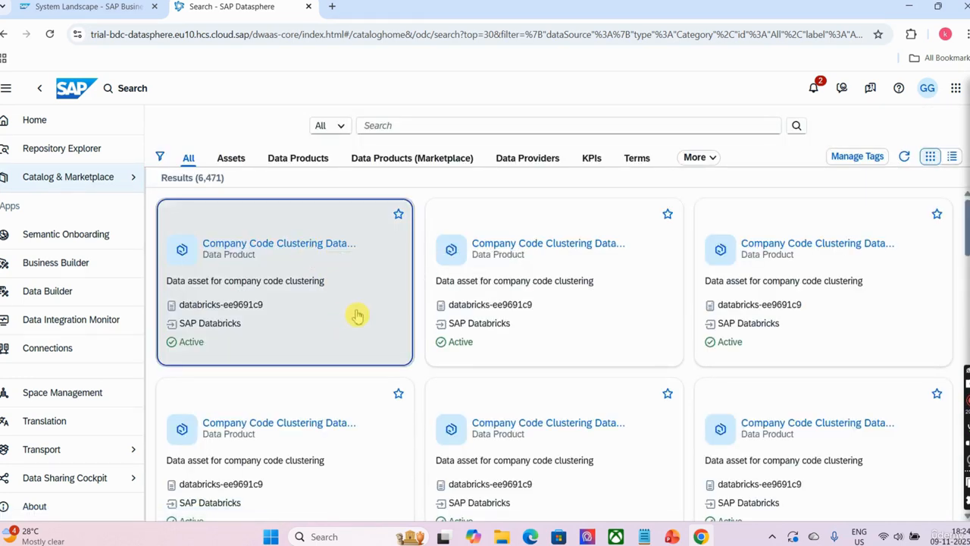
left_click(385, 124)
type("com")
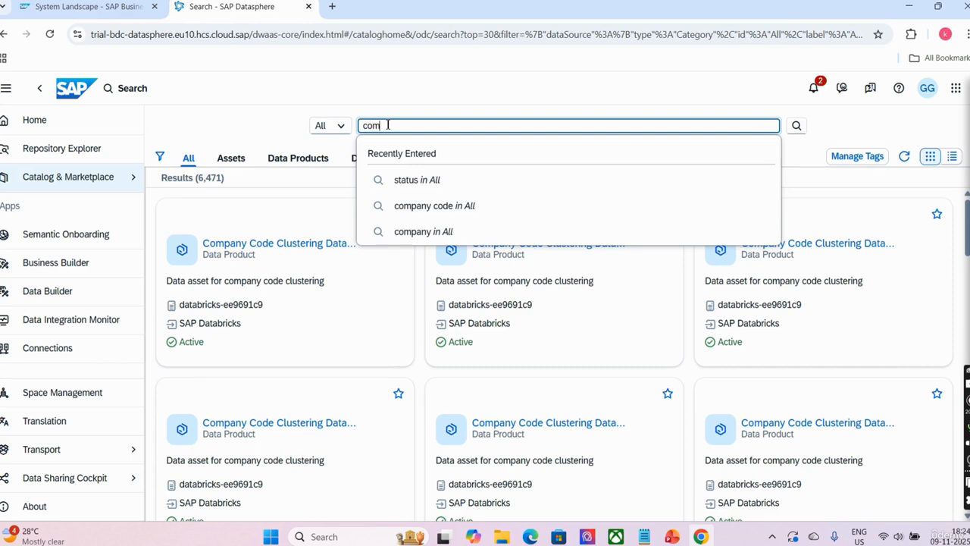
type("pany")
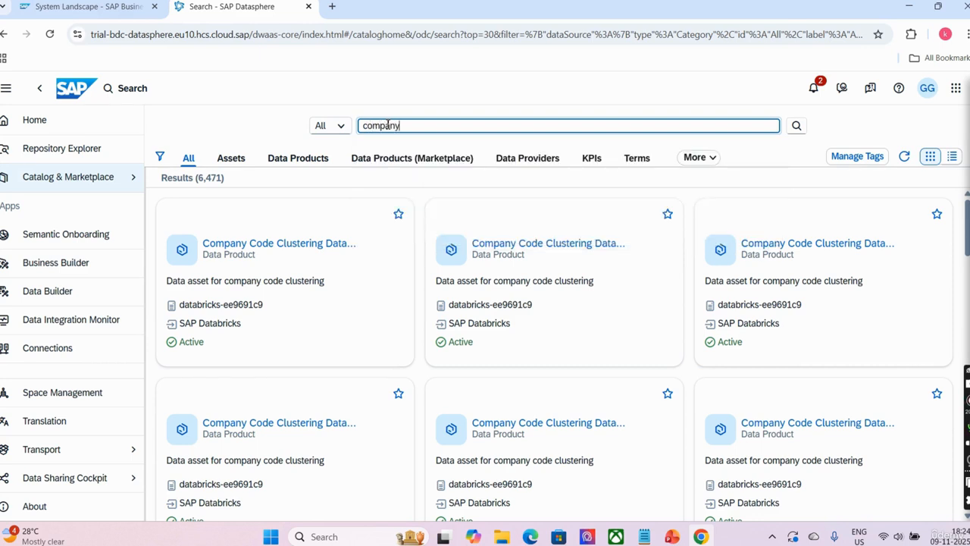
type(" code")
key("Return")
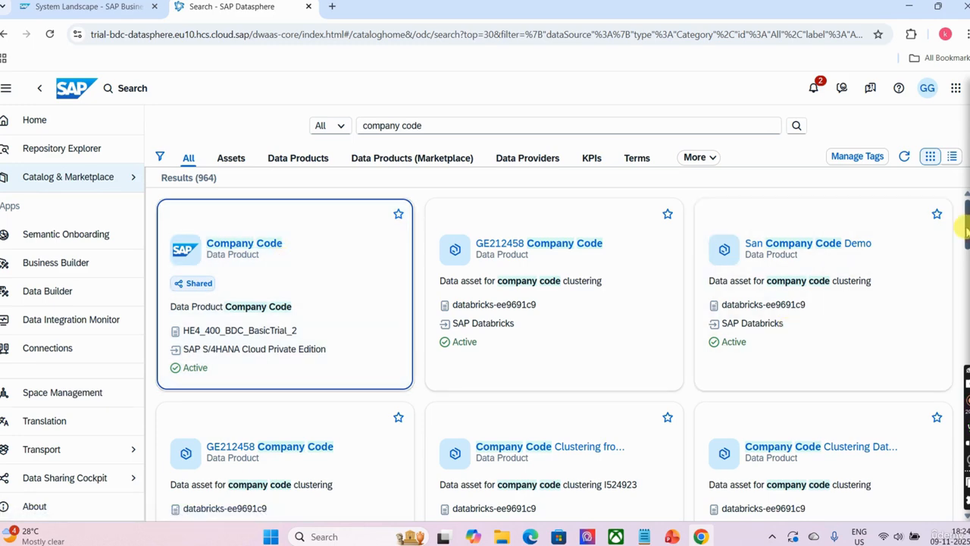
Browse the company code results and open a Company Code Clustering data product that comes from SAP Databricks.
left_click_drag(960, 222, 940, 528)
left_click(554, 510)
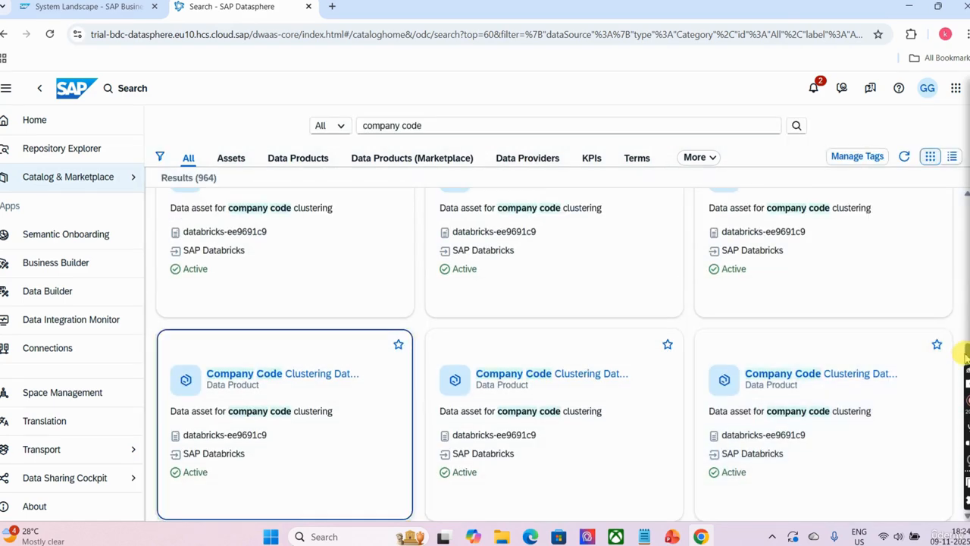
left_click_drag(966, 353, 945, 478)
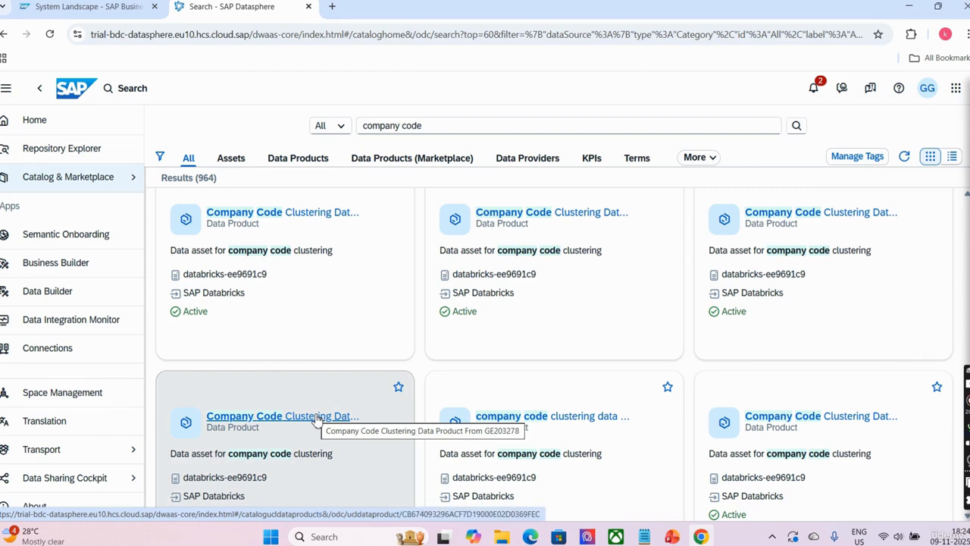
left_click(317, 418)
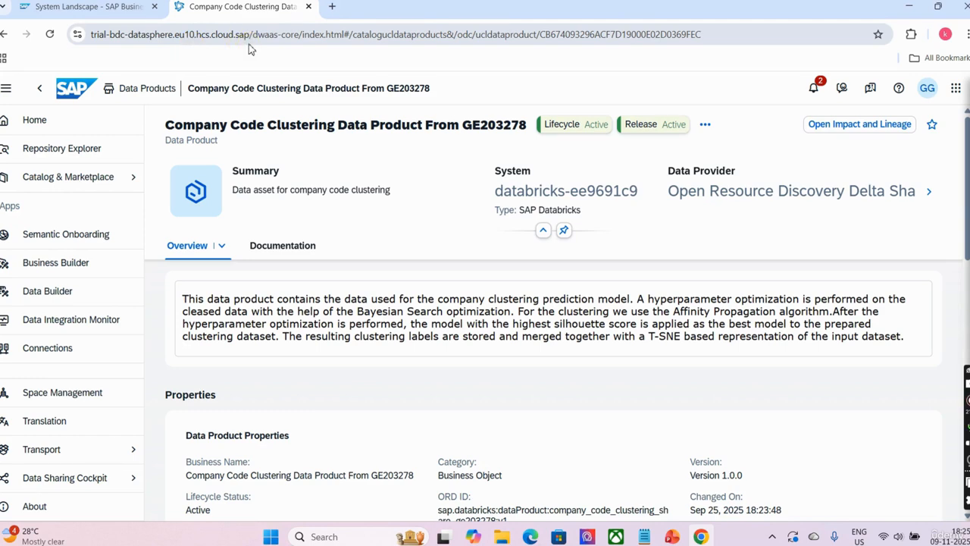
Open the SAP Databricks system from the System Landscape and log in with SSO to reach the workspace selection.
left_click(68, 7)
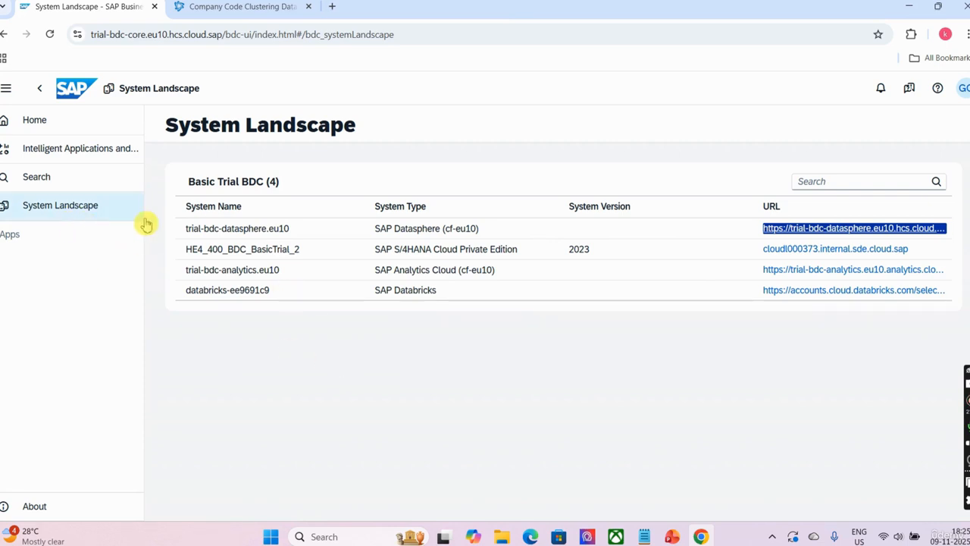
left_click(823, 293)
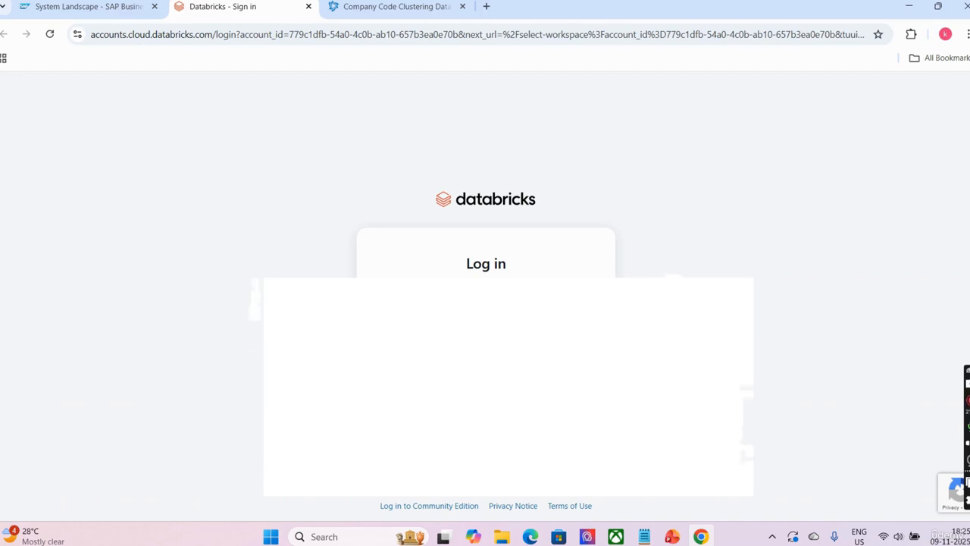
left_click(453, 330)
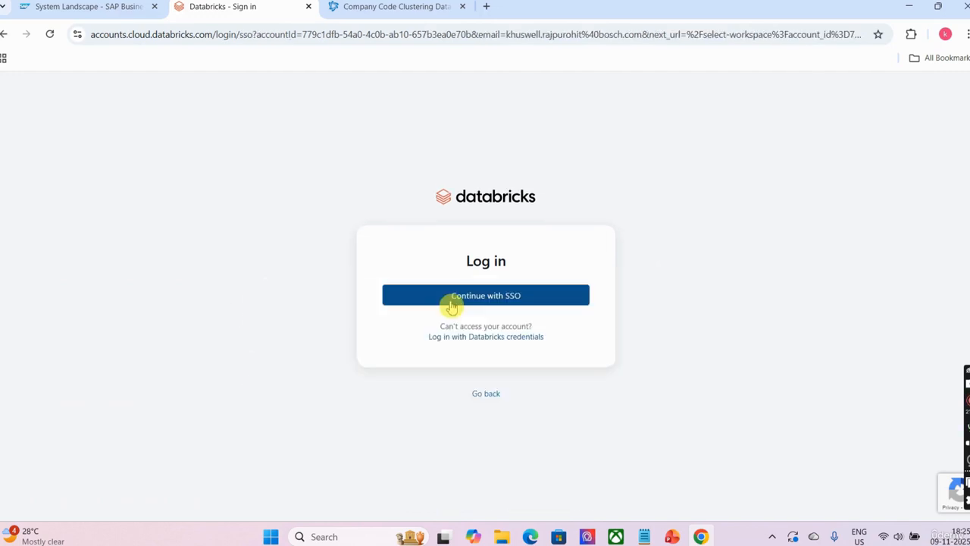
left_click(450, 307)
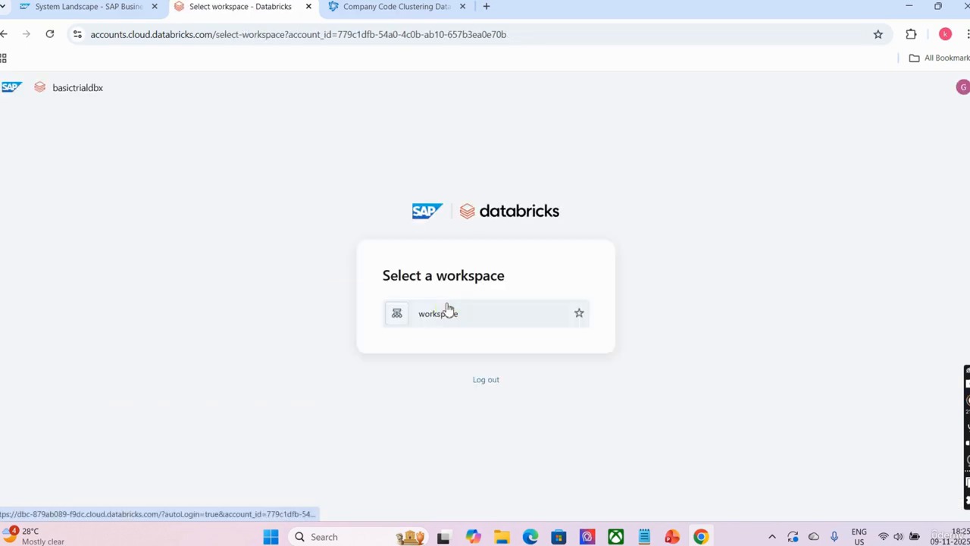
Open the catalog of the Databricks workspace and inspect the information_schema tables in the received bdc_share_cash_flow share.
left_click(447, 309)
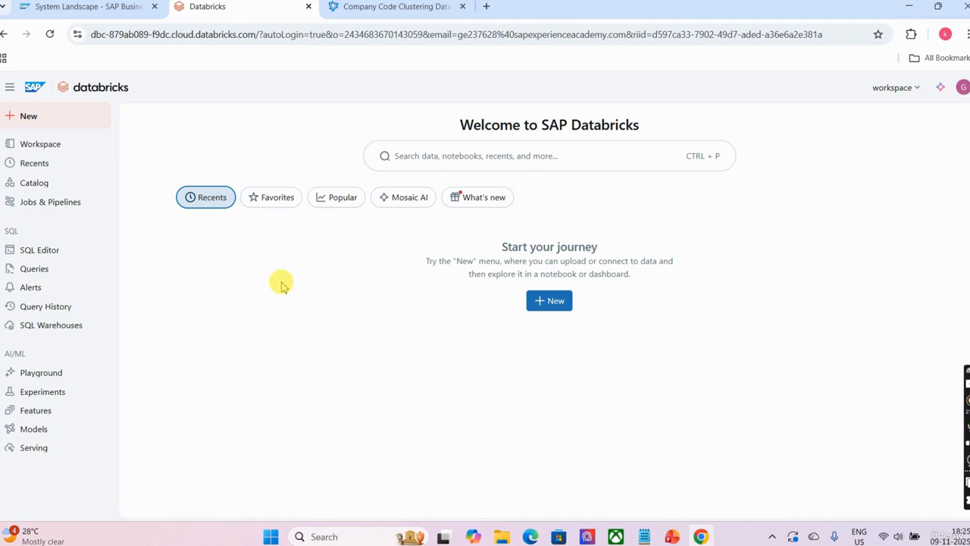
left_click(31, 189)
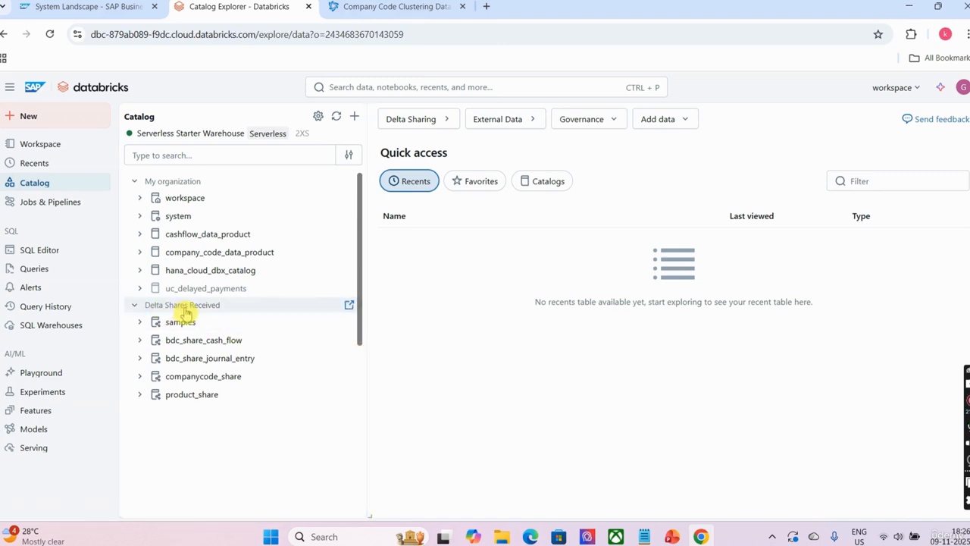
left_click(141, 341)
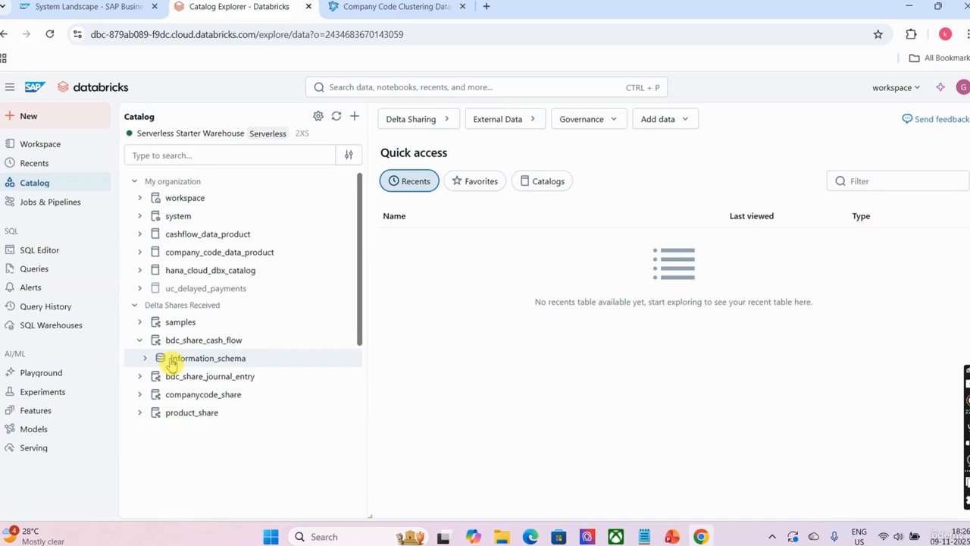
left_click(144, 359)
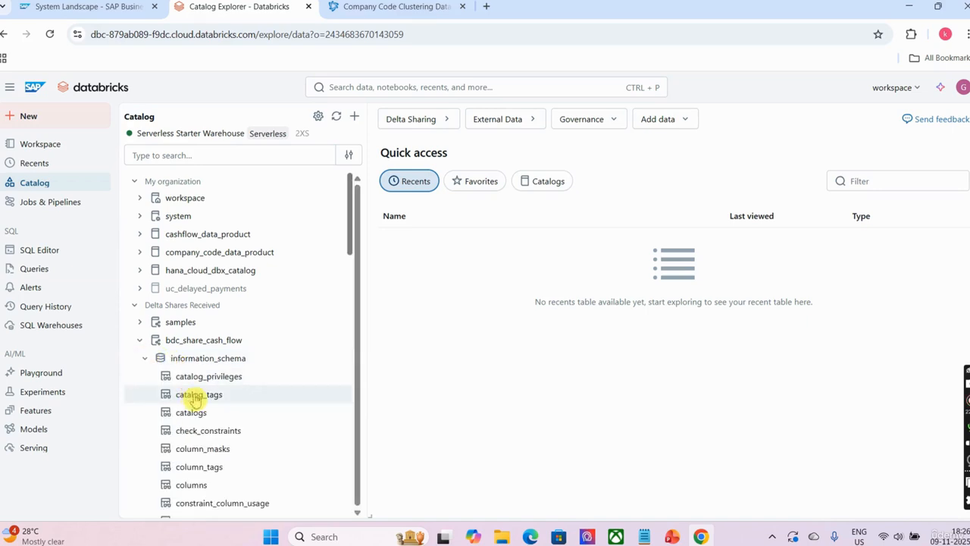
left_click(146, 361)
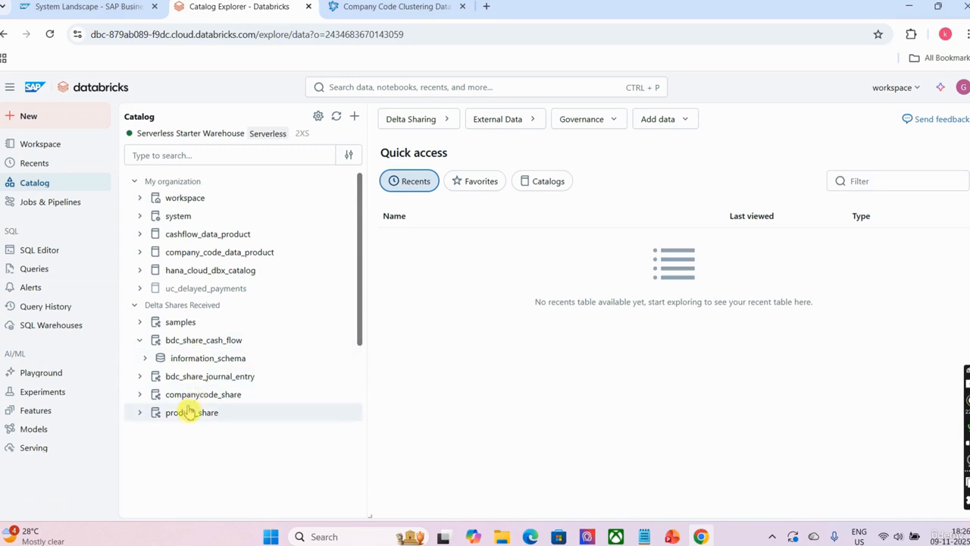
Expand the received companycode_share catalog and open its companycode schema.
mouse_move(206, 400)
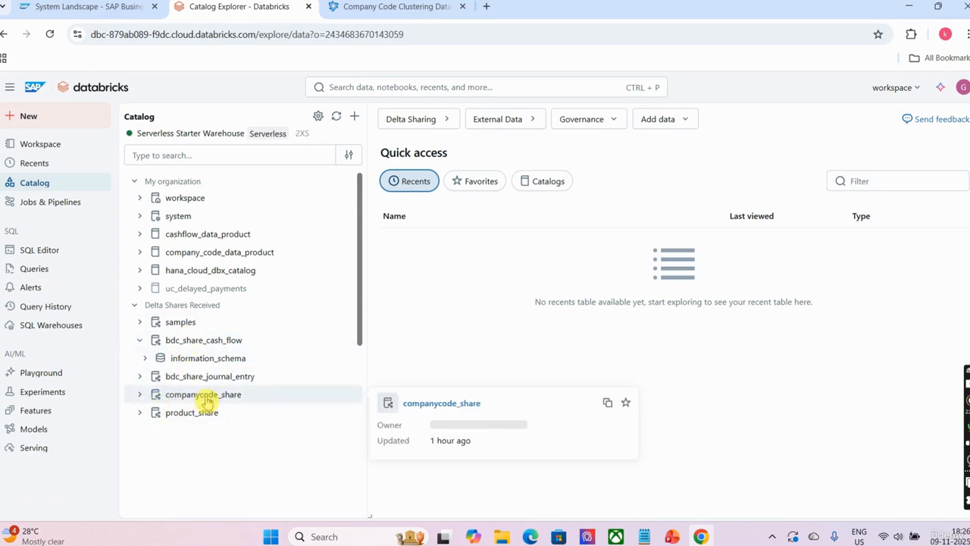
left_click(138, 398)
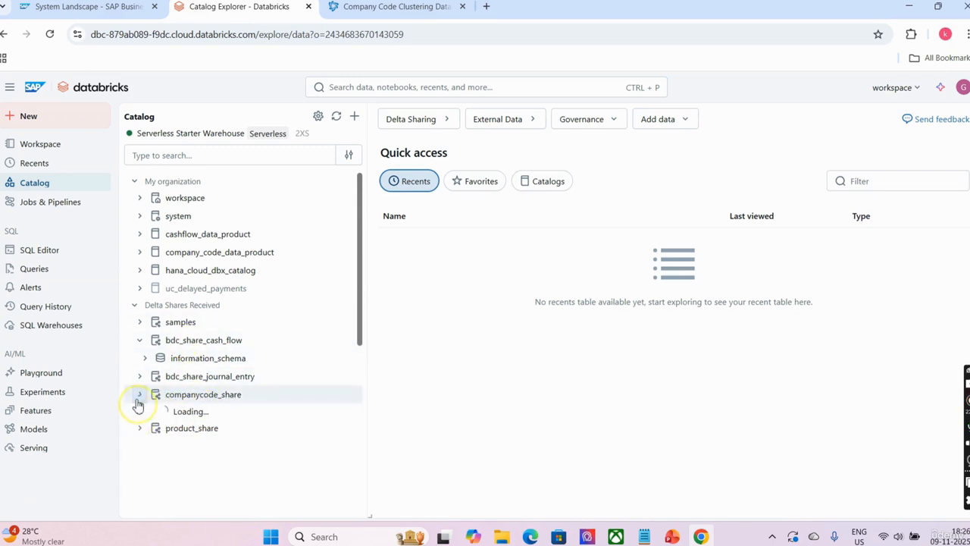
left_click(181, 418)
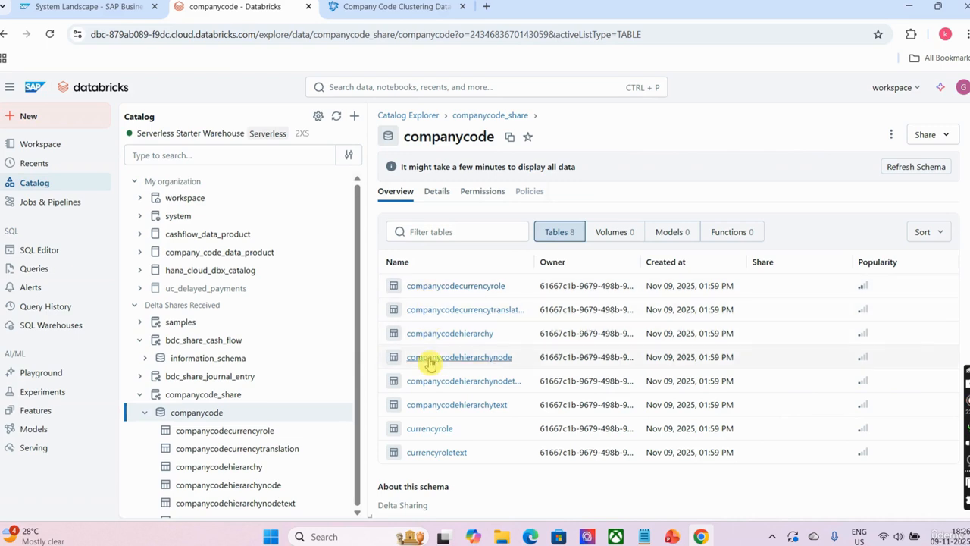
Review the companycode schema's details and permissions, and return to the overview to examine its list of tables.
left_click(437, 192)
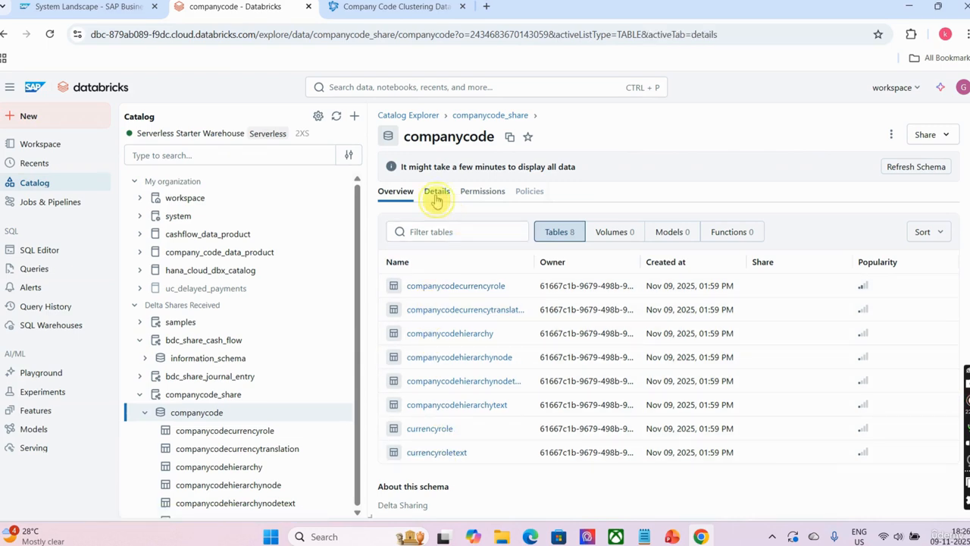
left_click(467, 194)
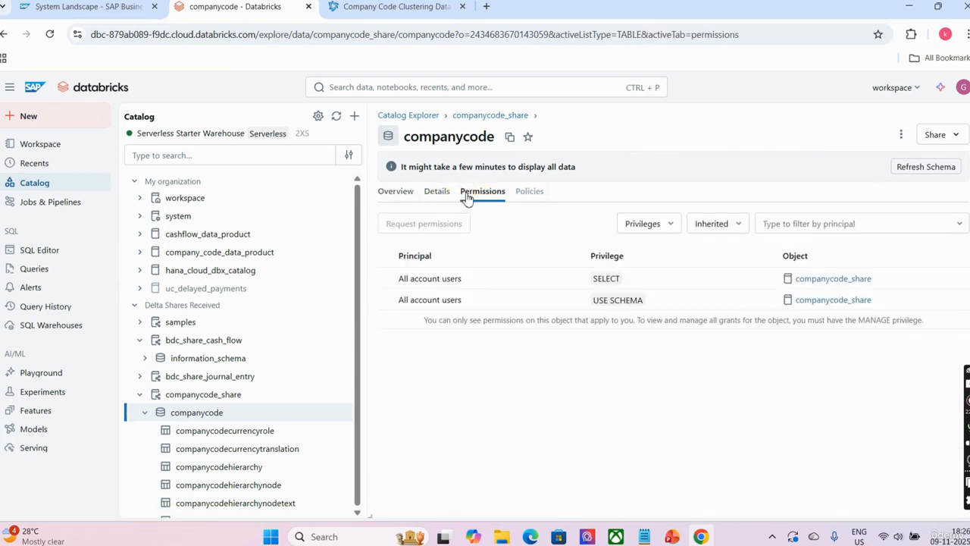
left_click(401, 193)
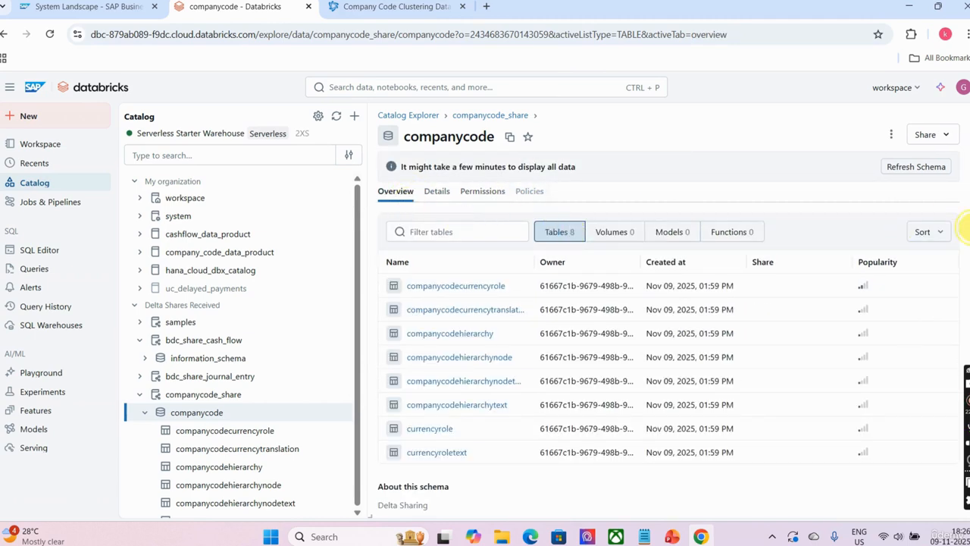
scroll(962, 333, "down", 2)
scroll(962, 333, "up", 2)
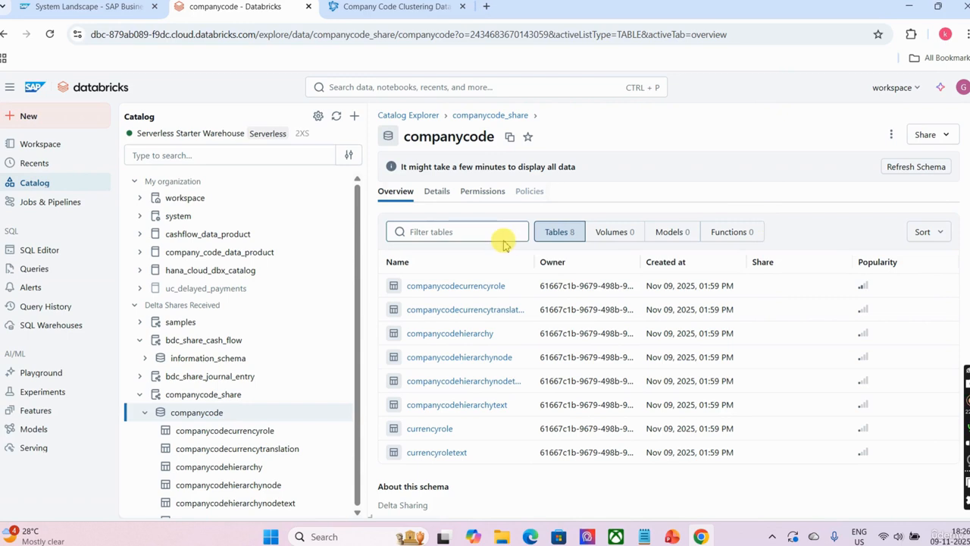